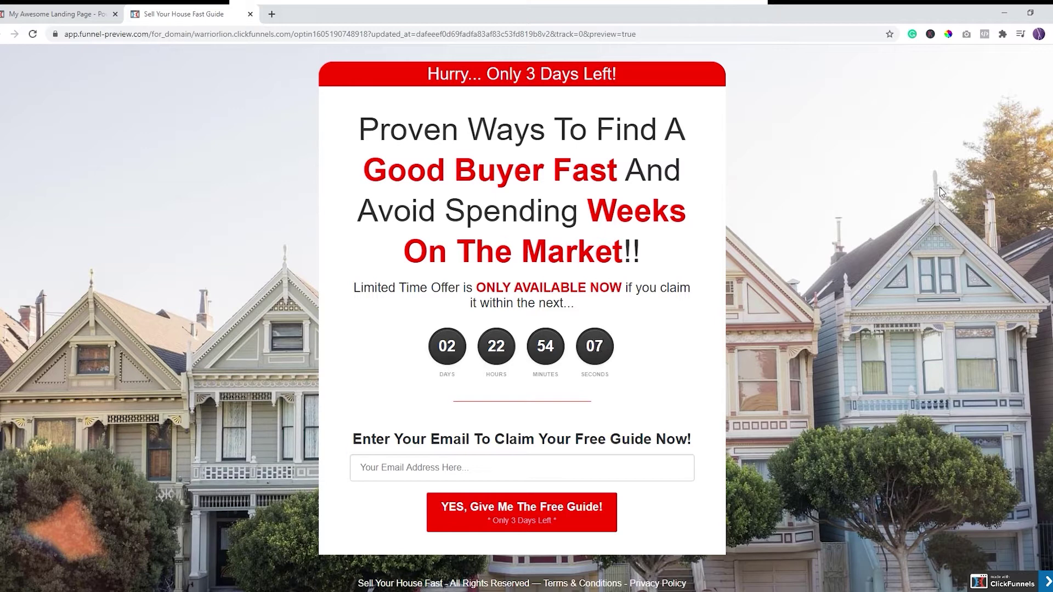
- Return to the landing page editor and delete the starter section containing the blank template headline
click(62, 20)
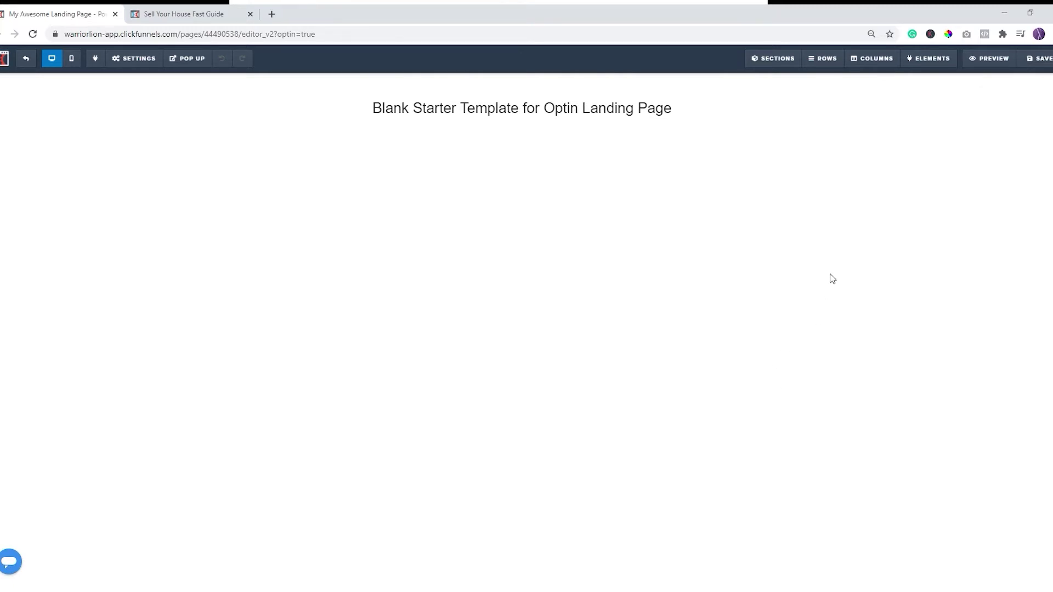
mouse_move(719, 101)
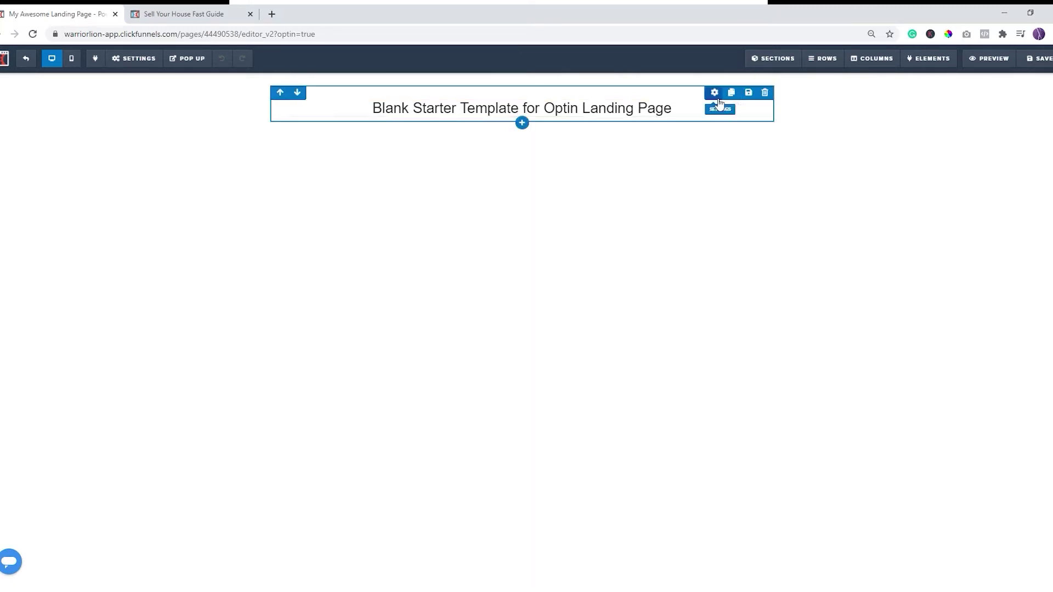
click(766, 112)
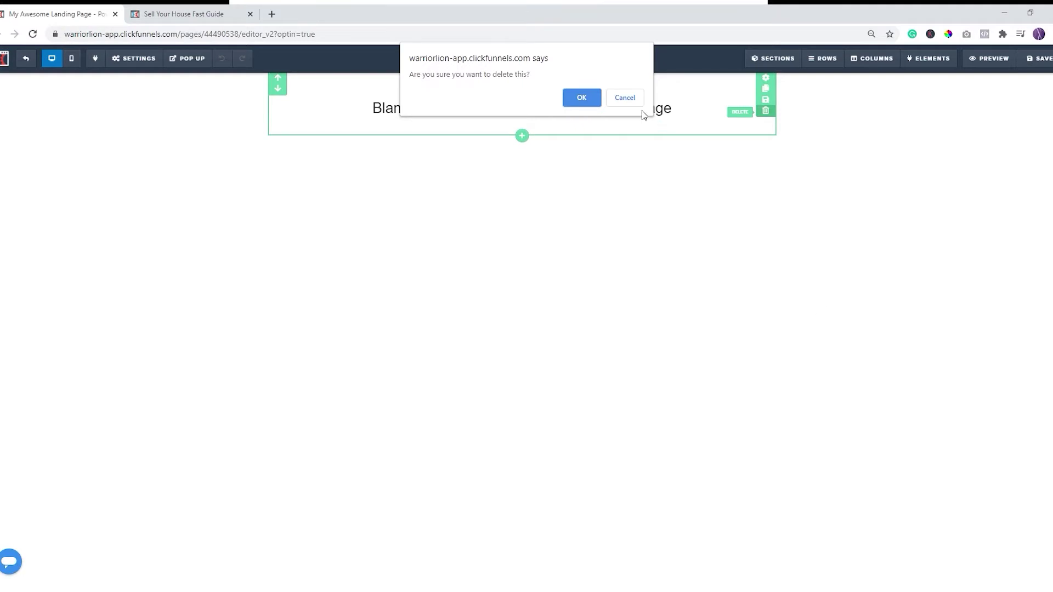
click(582, 99)
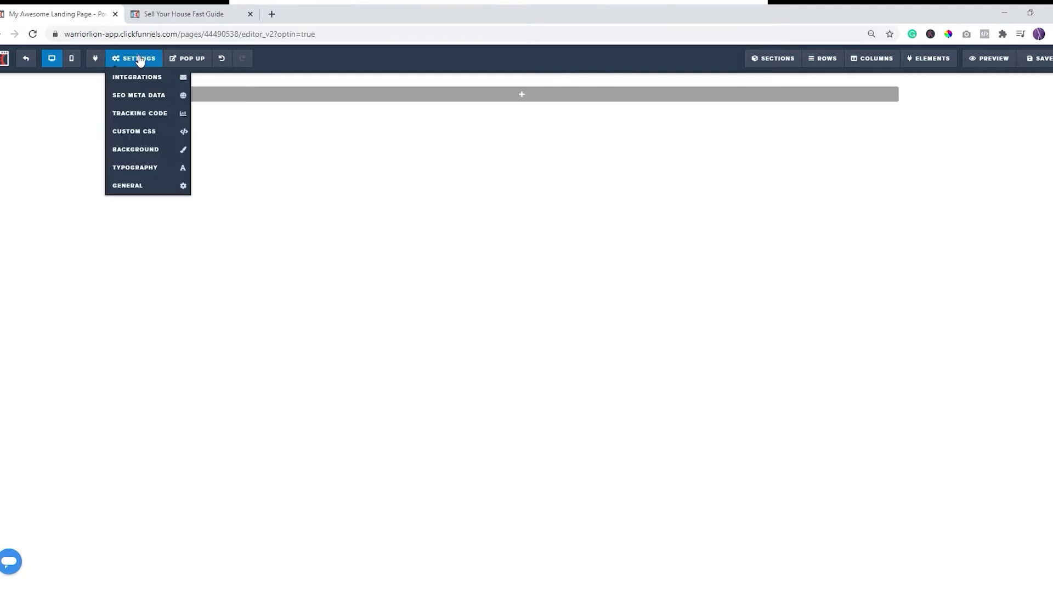
- Set the page's background image to the photo of the row of Victorian houses from the image library
mouse_move(136, 59)
click(135, 154)
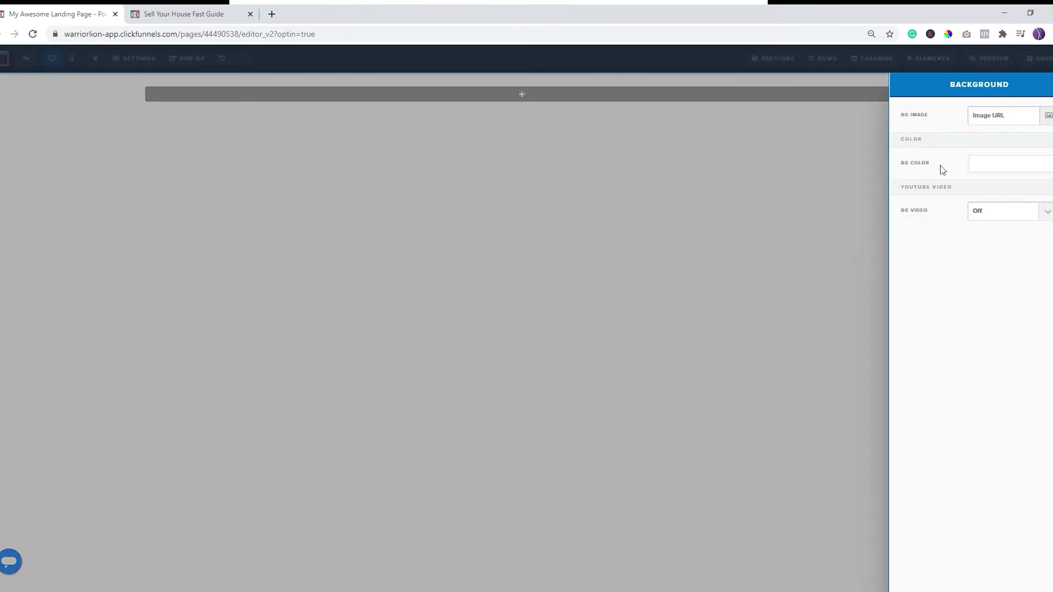
click(1048, 115)
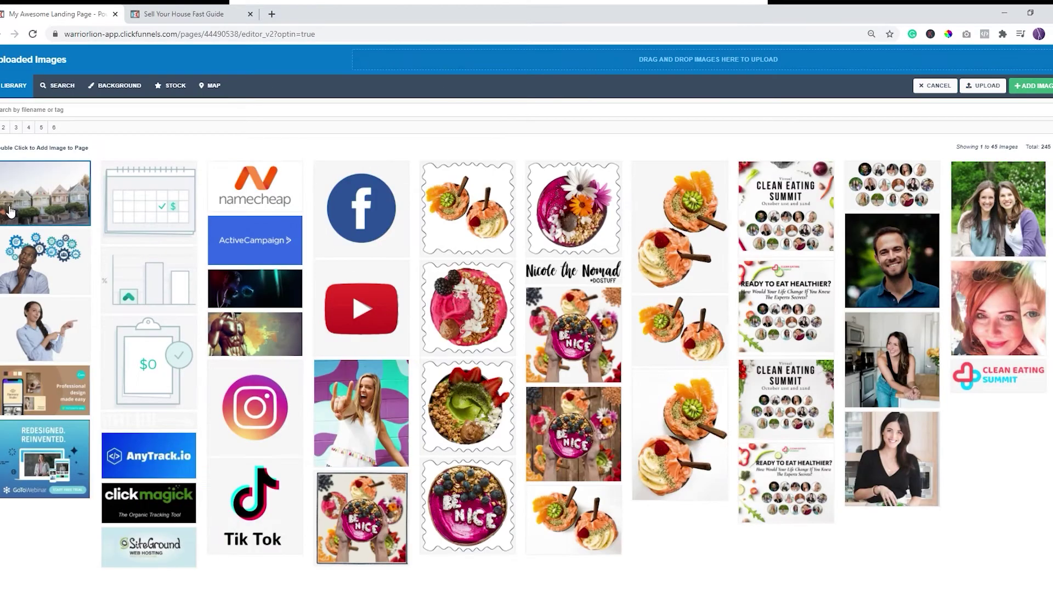
click(28, 201)
double_click(28, 201)
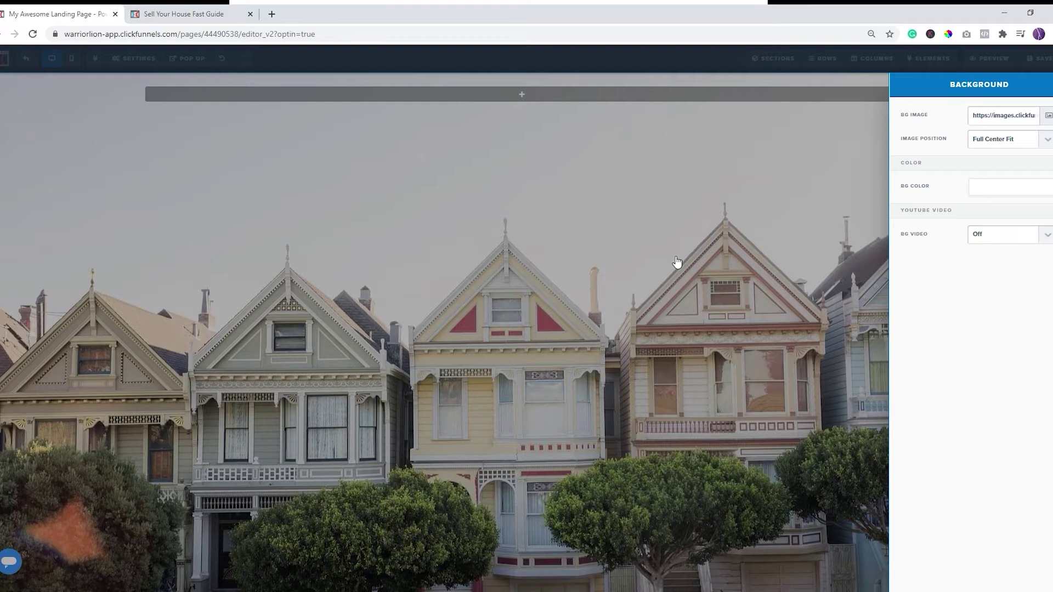
click(643, 171)
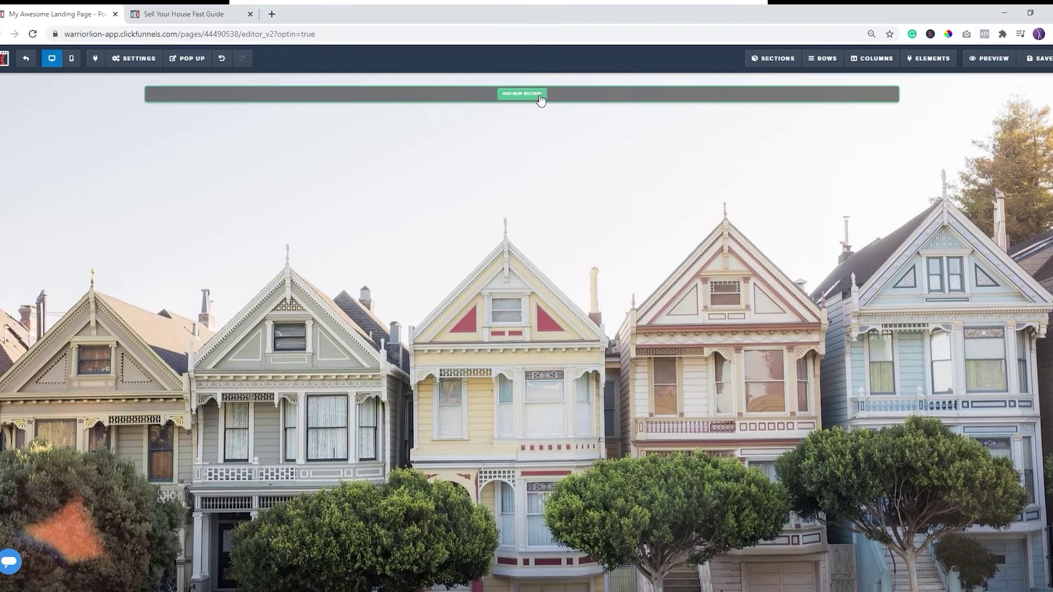
- Add a small section to the empty page and insert a one-column row in it
click(522, 93)
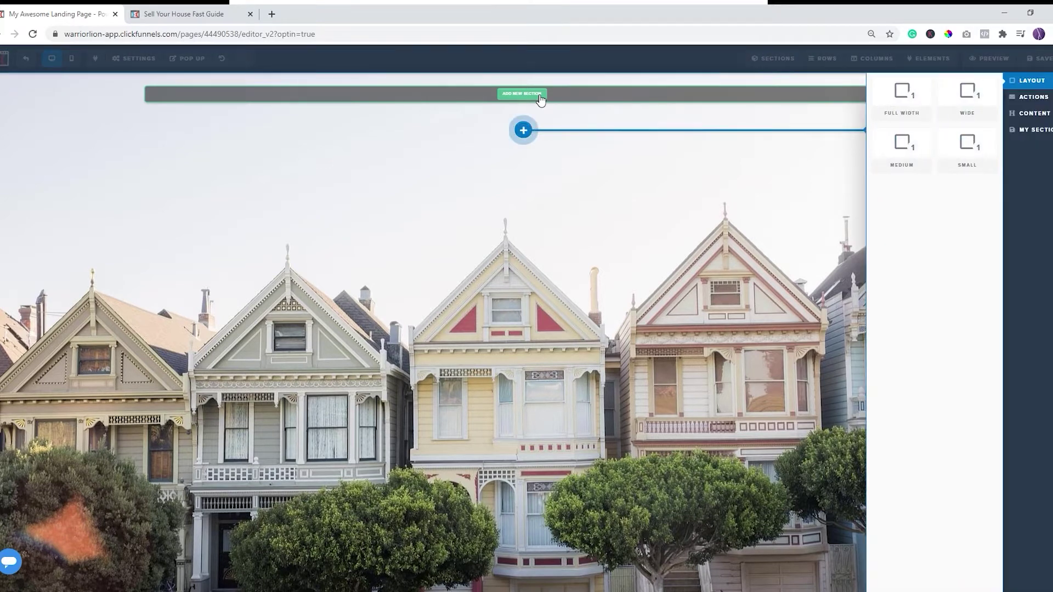
click(972, 145)
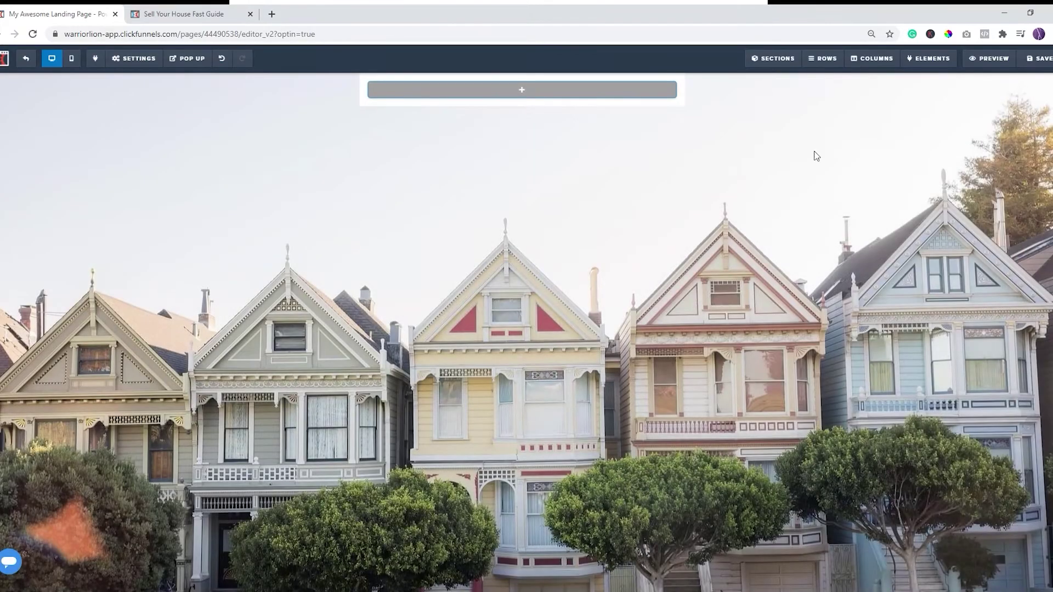
click(517, 94)
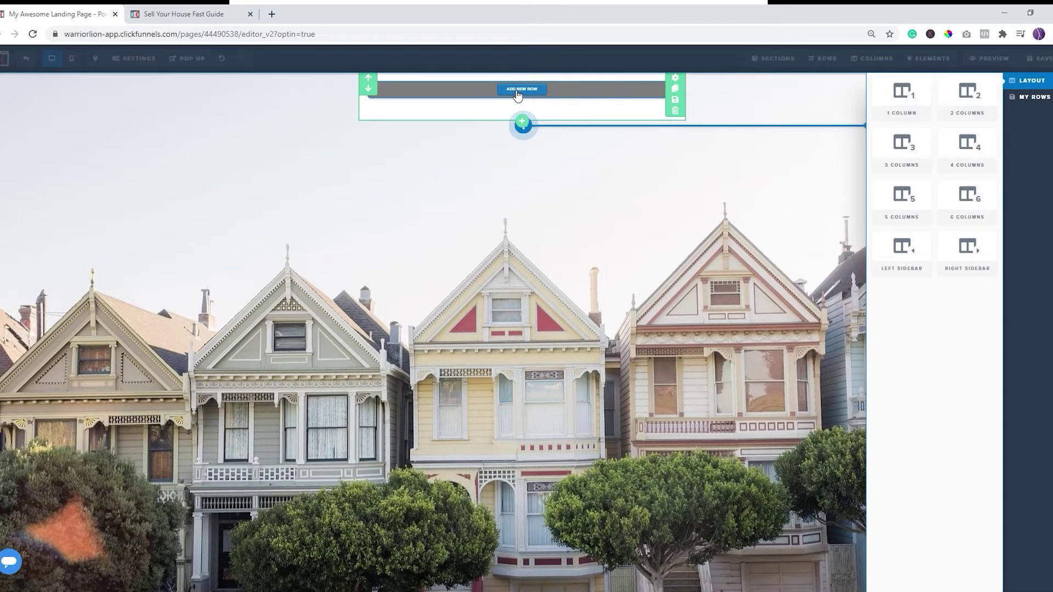
click(891, 97)
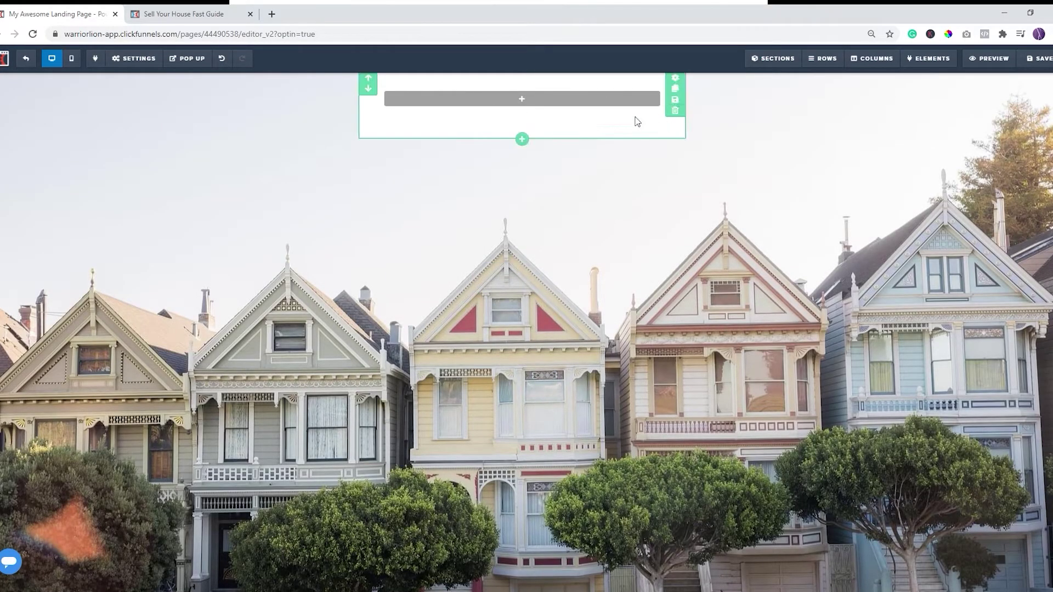
- Add a sub-headline element to the row and replace its text with "Hurry... Only 3 Days Left!"
mouse_move(530, 100)
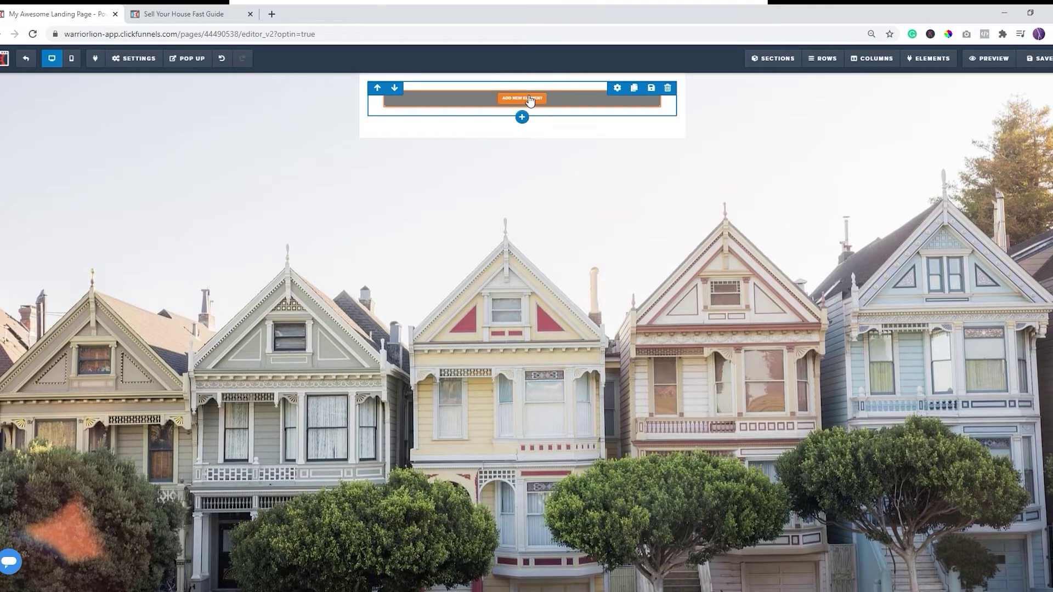
click(529, 100)
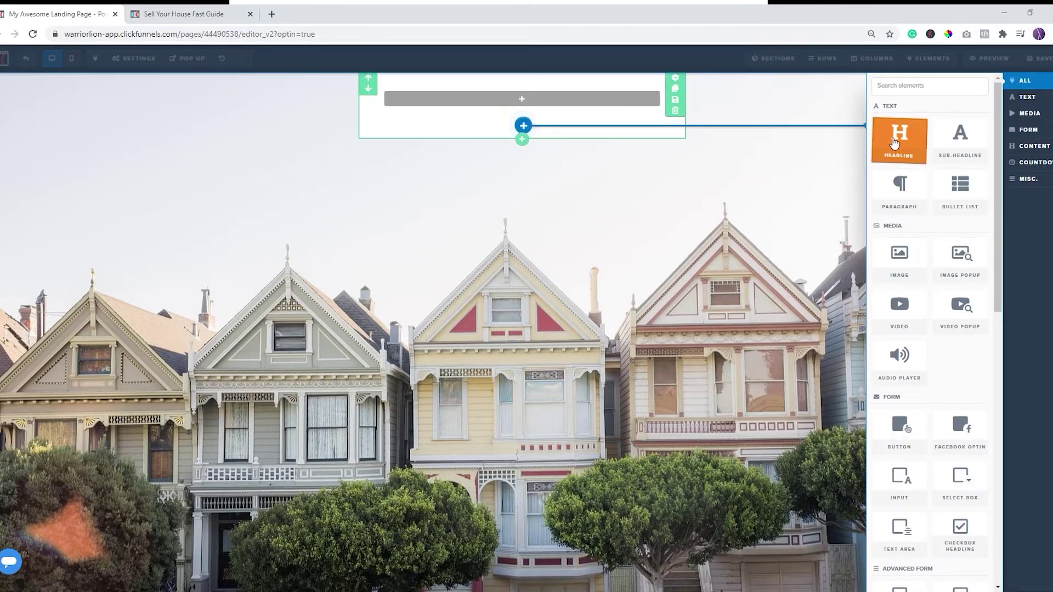
click(960, 133)
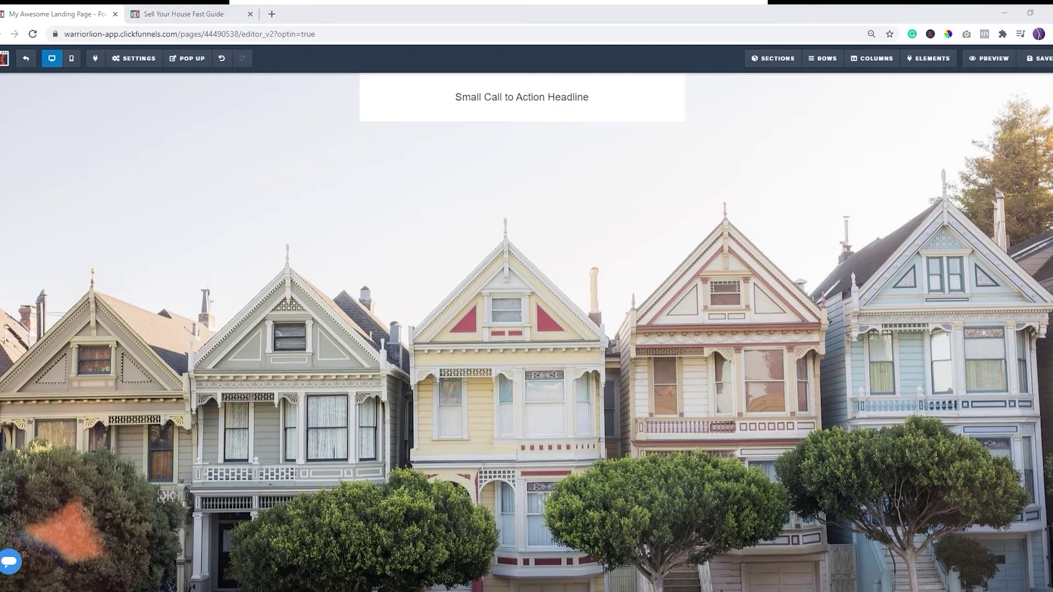
click(546, 104)
click(547, 104)
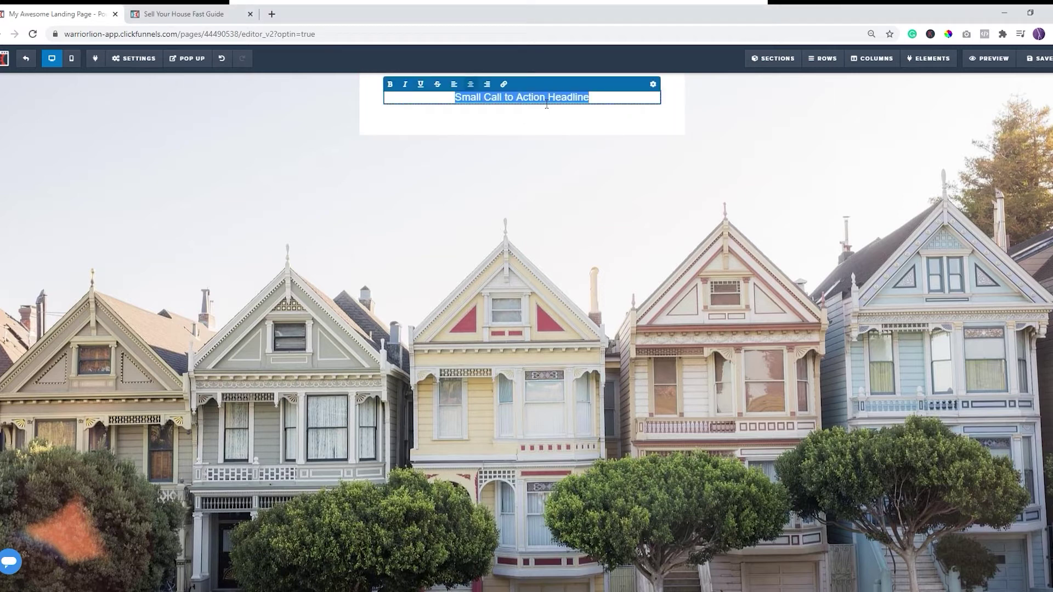
text(Hurry... Only 3 Days Left!)
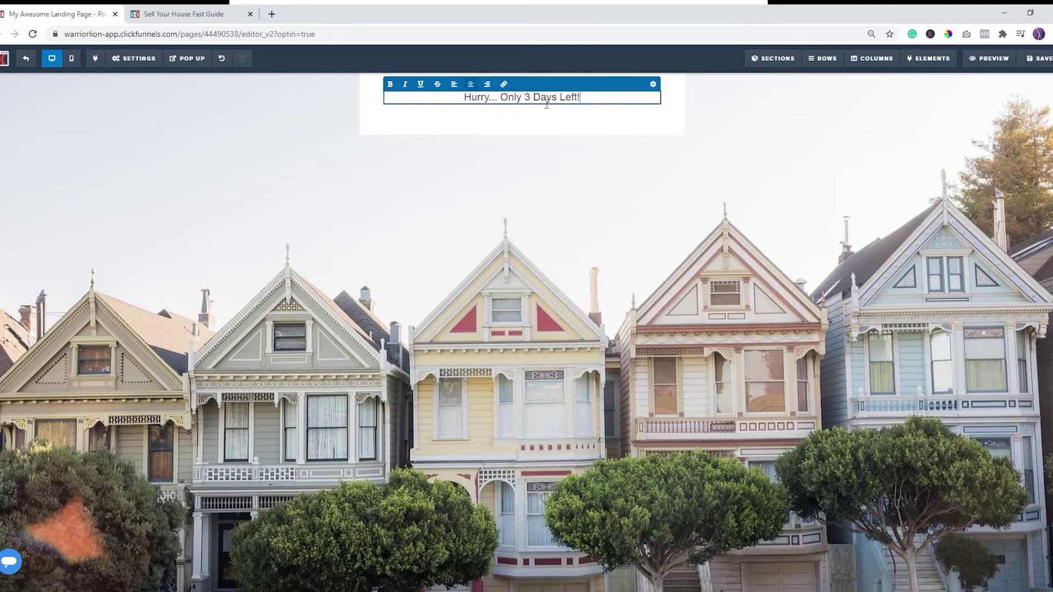
click(493, 169)
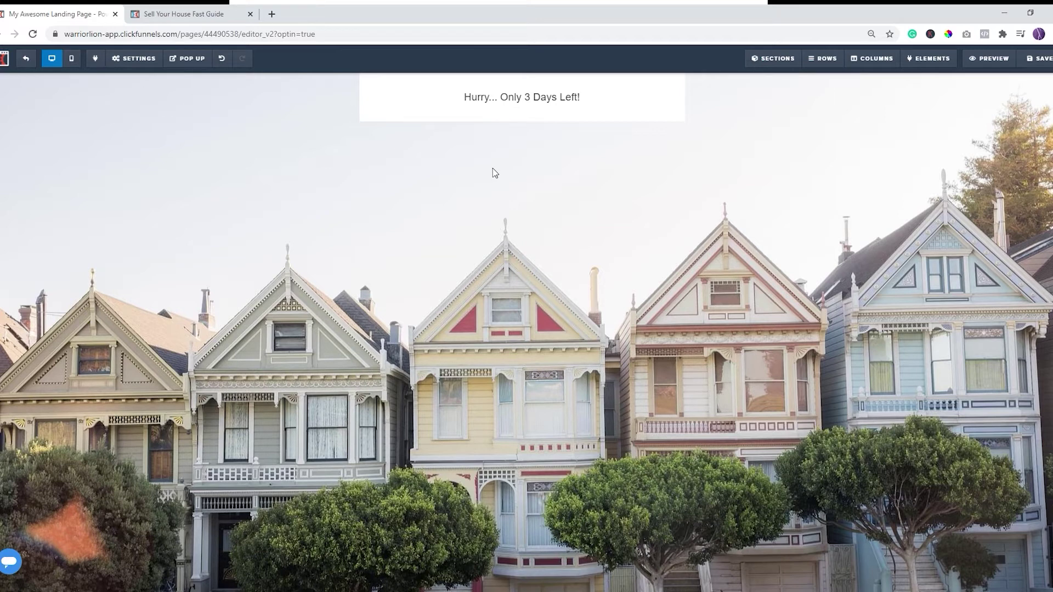
- Set the headline section's top margin to 35 and its background color to red (#ff0000)
mouse_move(640, 124)
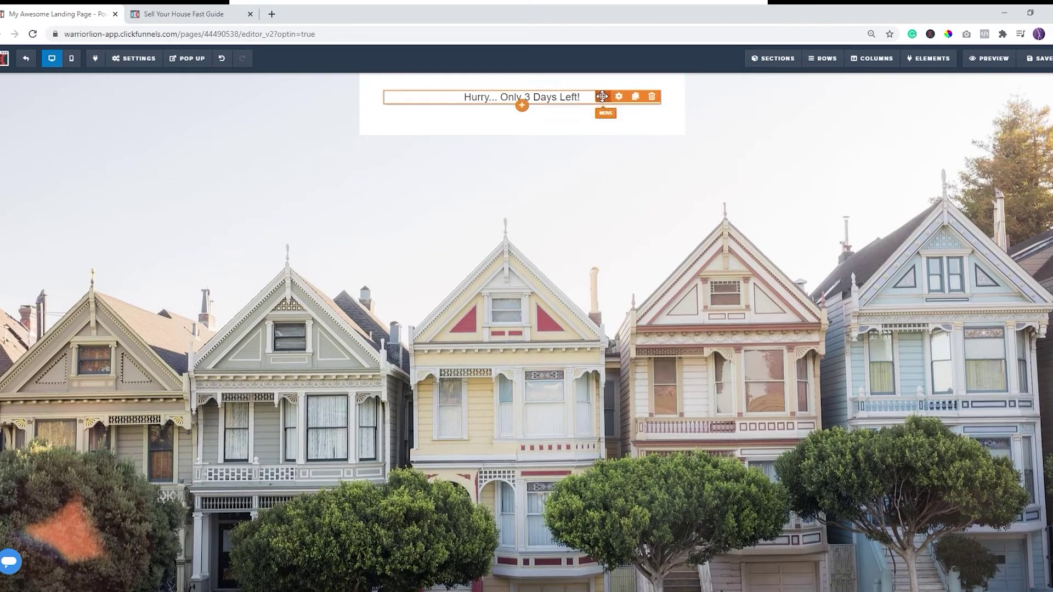
mouse_move(598, 94)
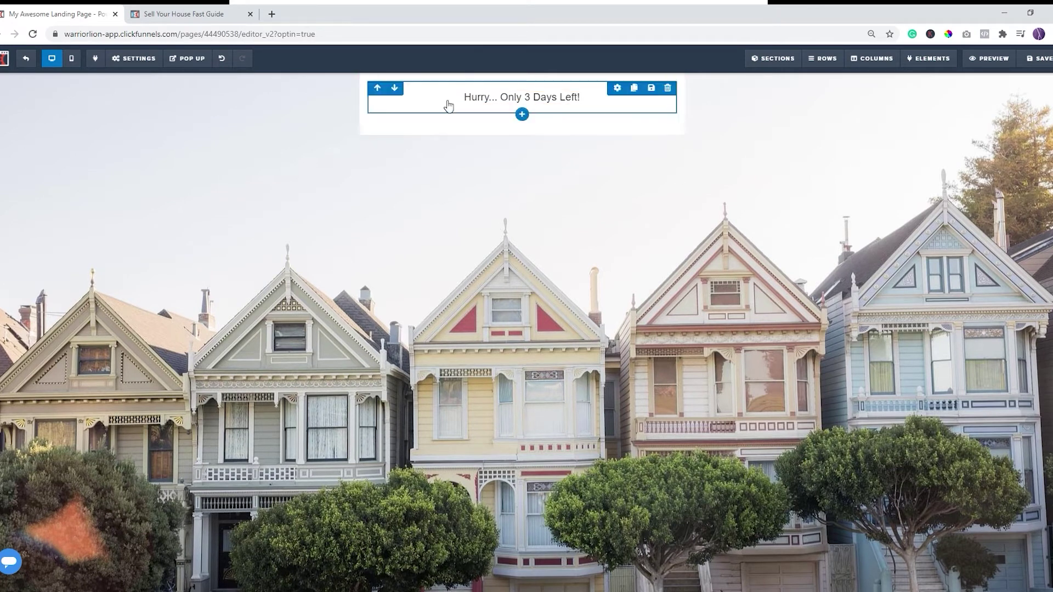
mouse_move(673, 79)
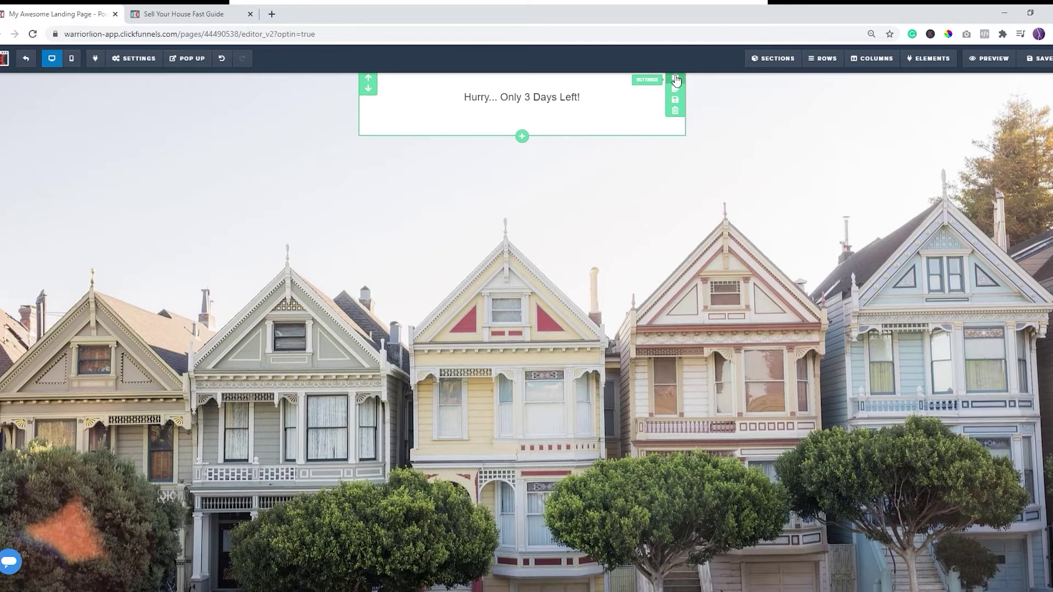
click(675, 81)
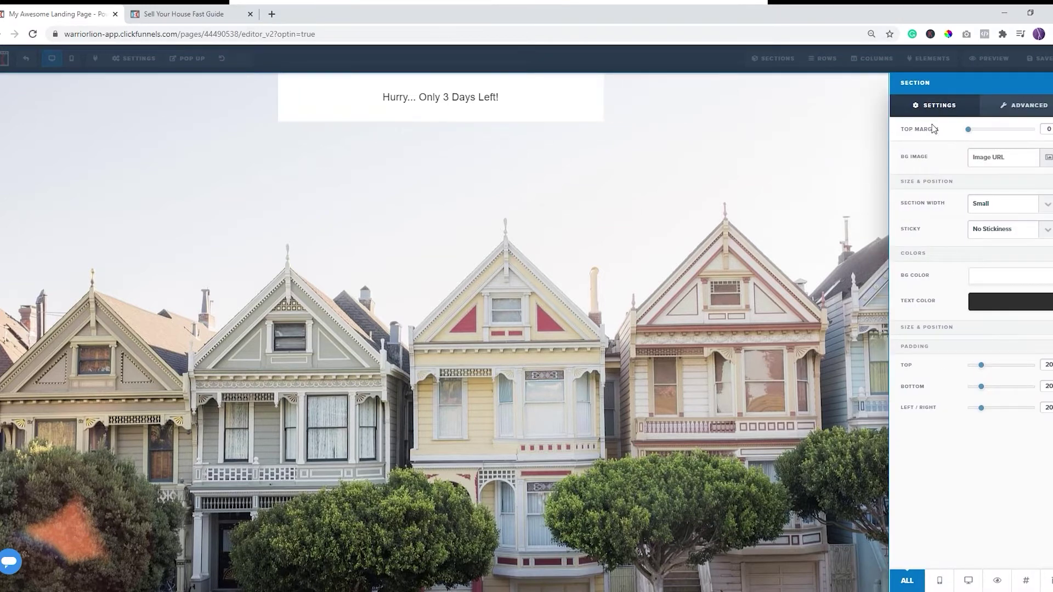
click(977, 130)
drag(987, 132, 1004, 135)
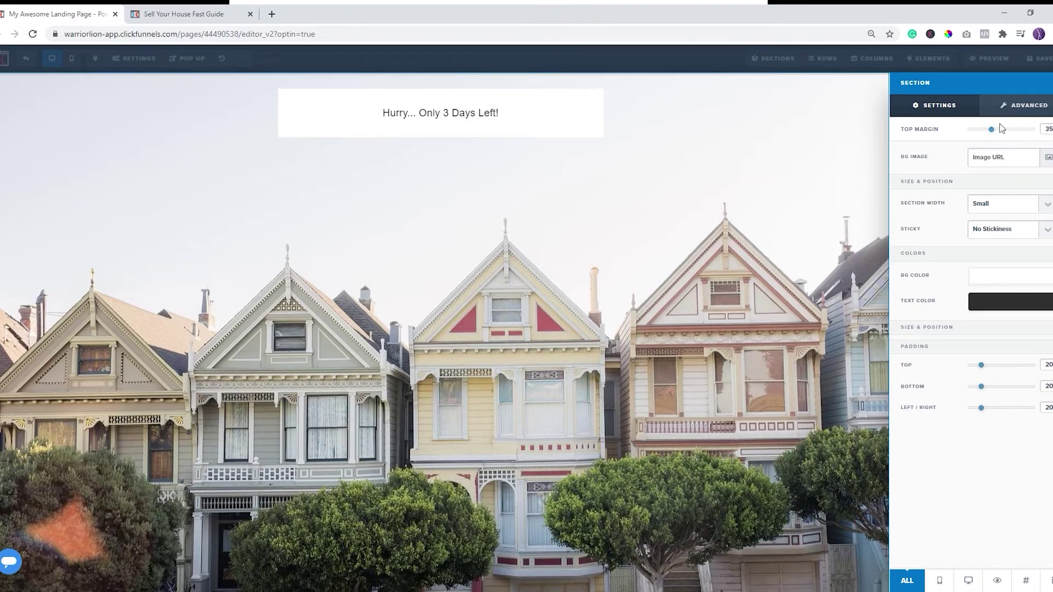
click(990, 282)
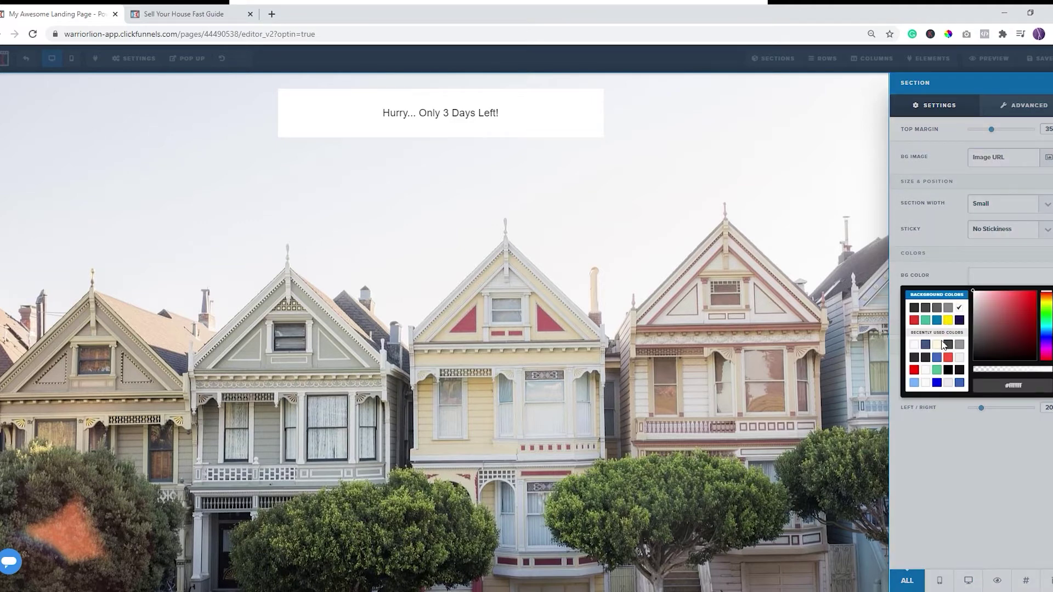
click(915, 370)
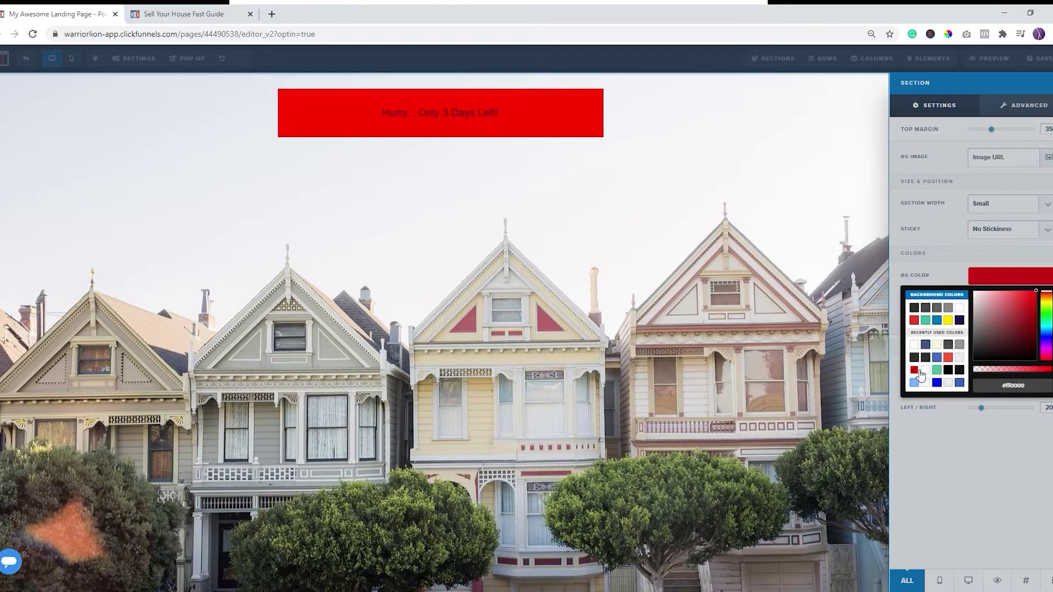
click(954, 199)
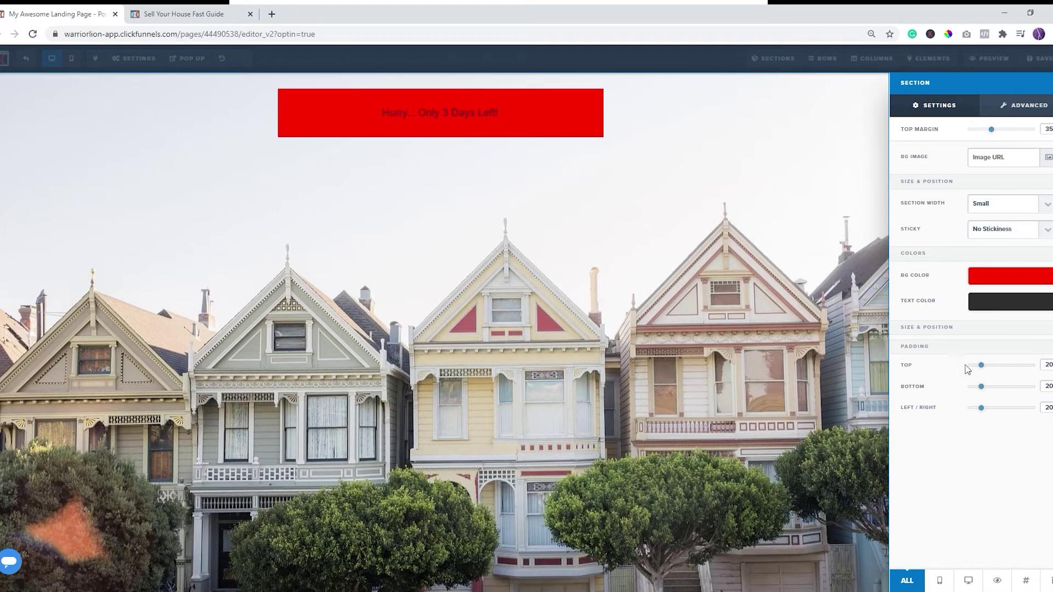
- Reduce the red section's top and bottom padding to 5 and set its text color to white
drag(984, 369, 979, 392)
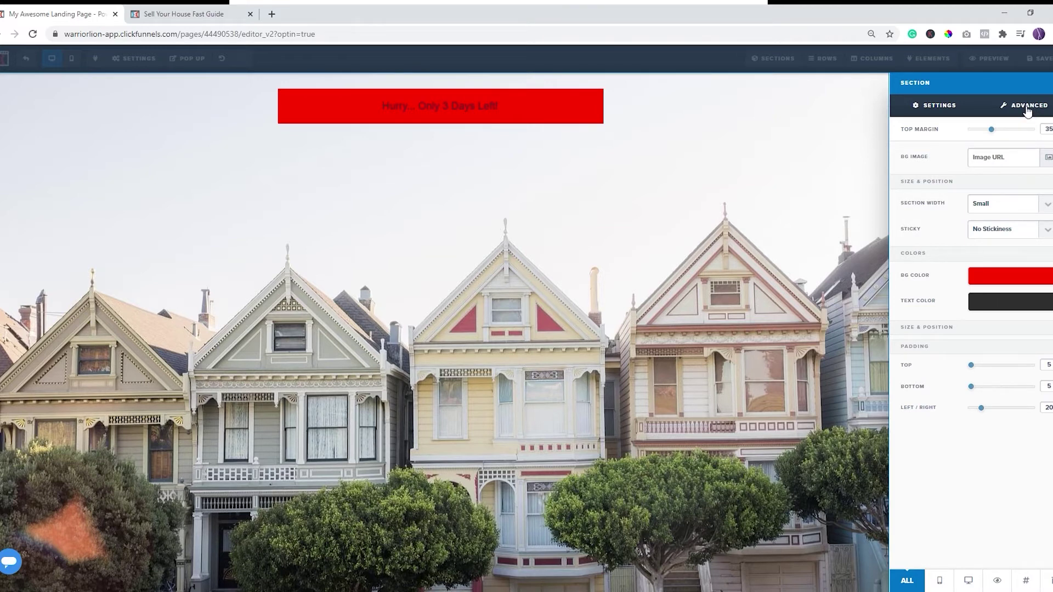
click(999, 296)
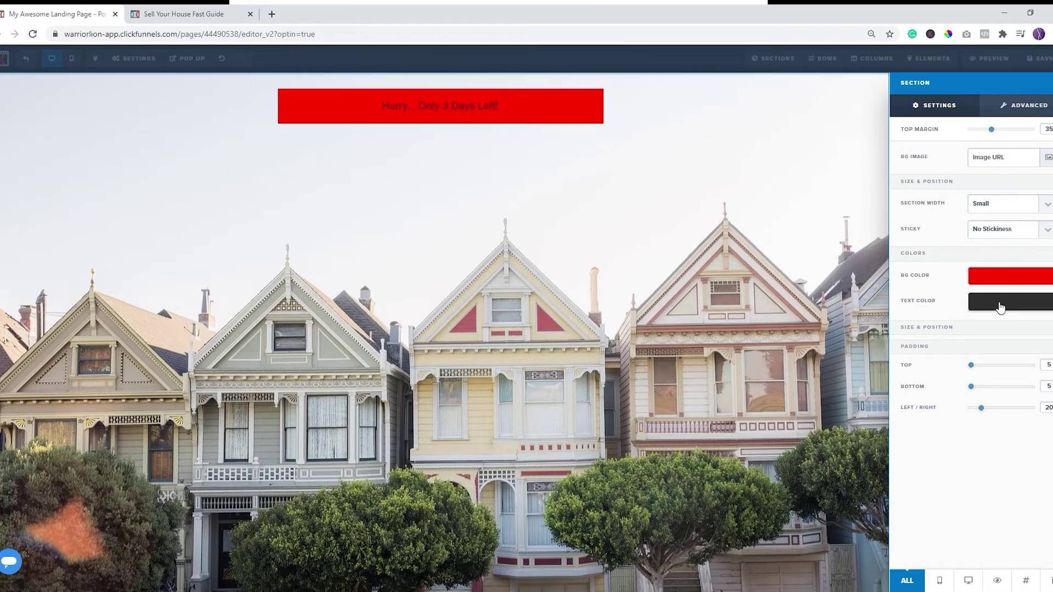
click(961, 333)
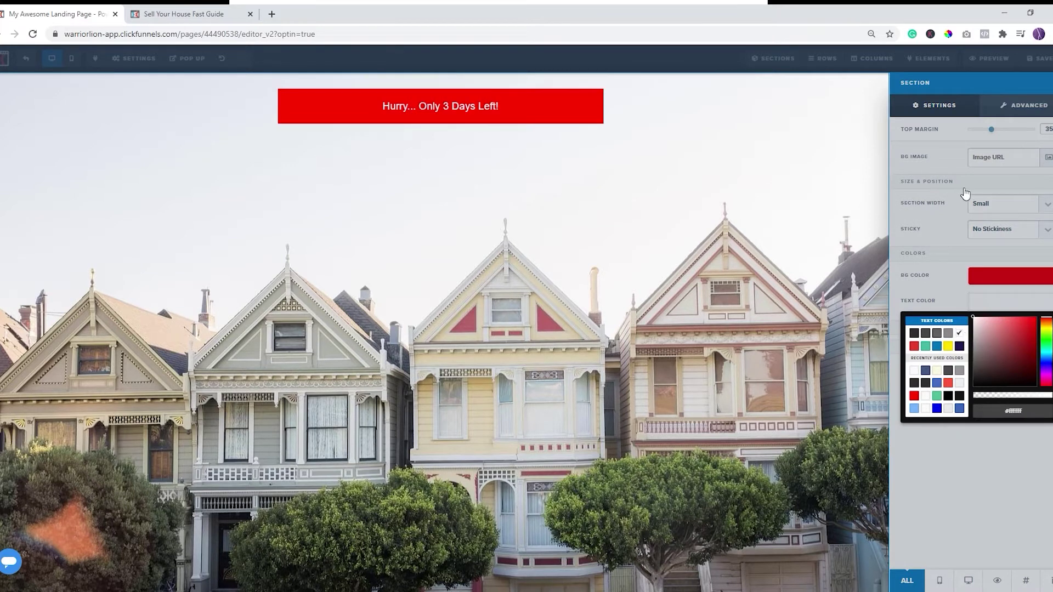
click(939, 275)
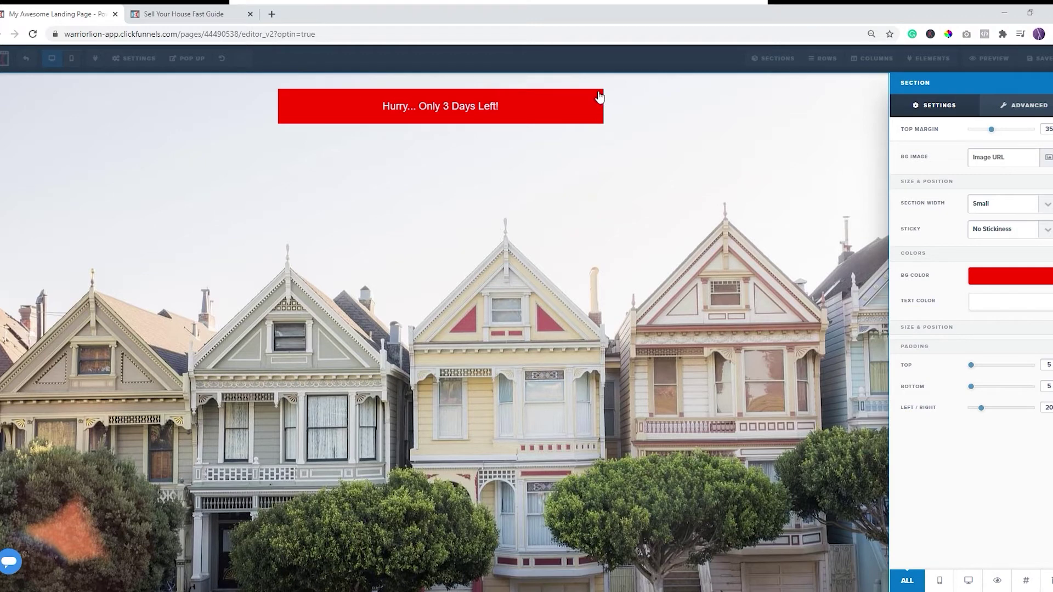
- Give the red section a 25px corner radius applied to the top edges only
click(1032, 107)
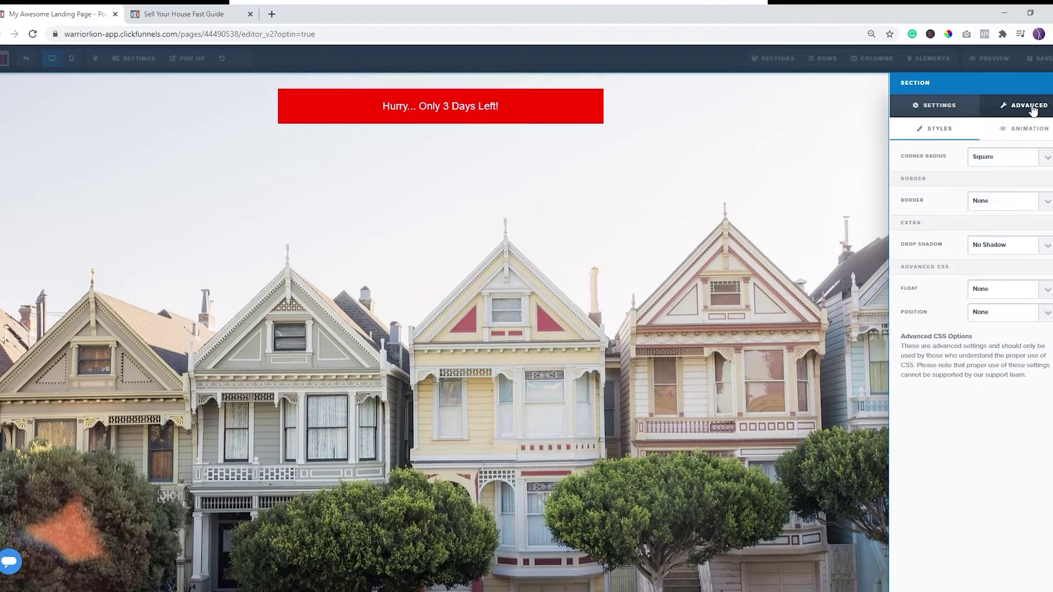
click(991, 210)
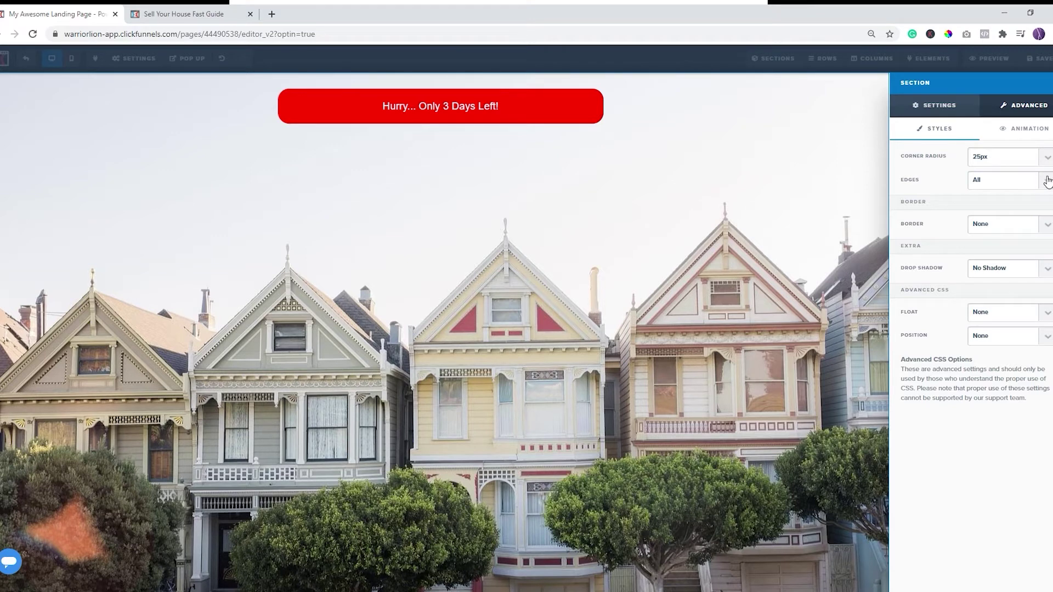
click(992, 207)
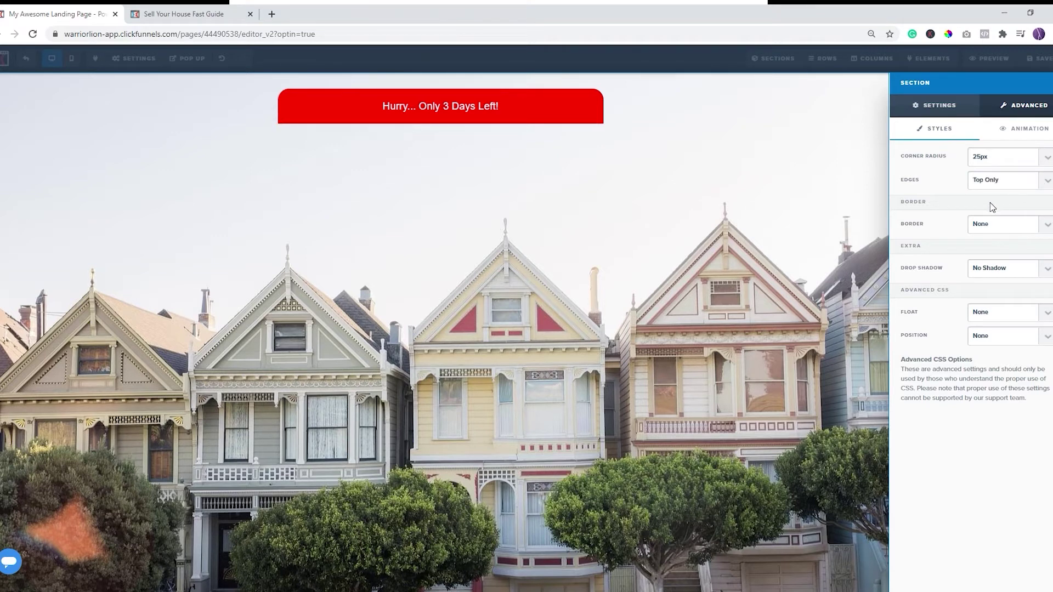
click(802, 172)
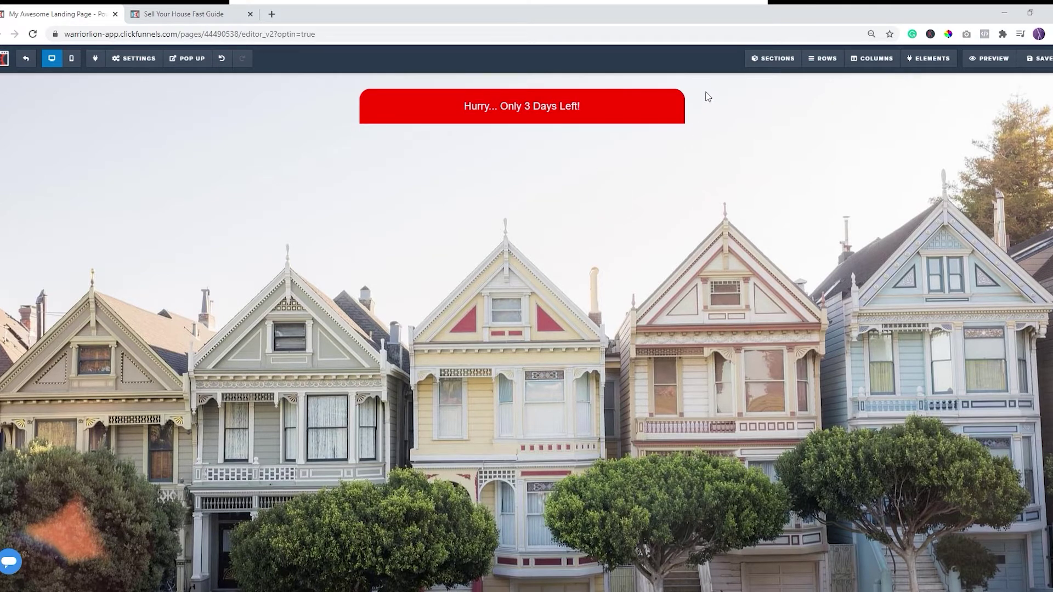
mouse_move(684, 94)
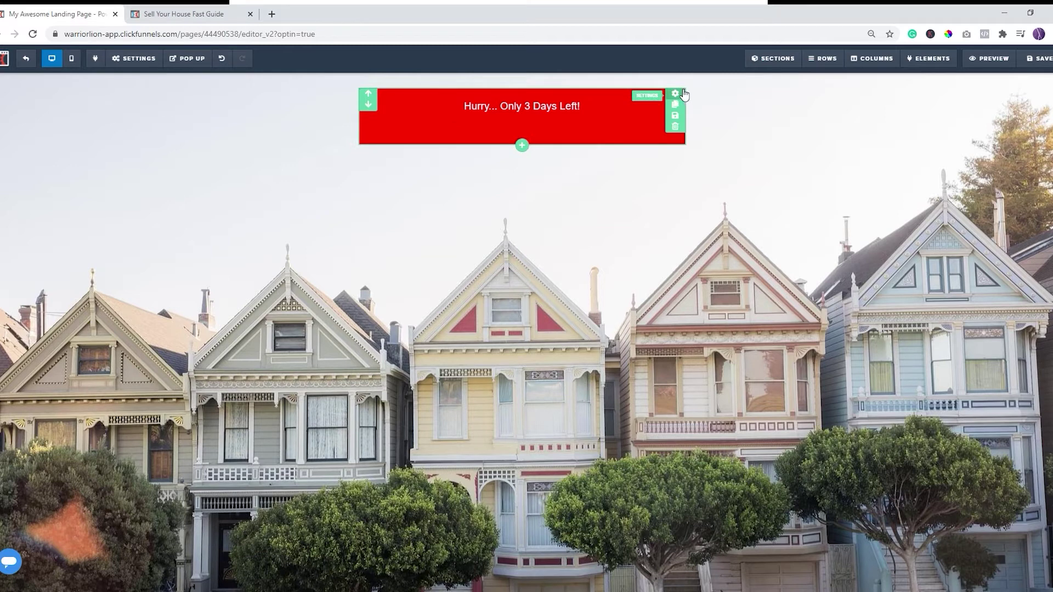
- Set the banner sub-headline's font size to 30 and its bold color to white
mouse_move(635, 100)
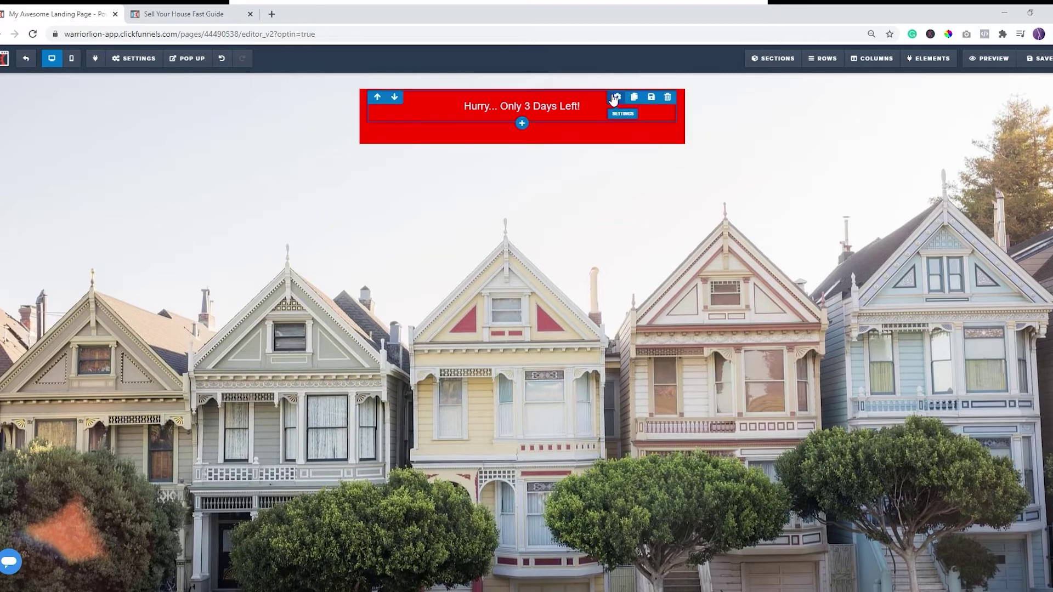
mouse_move(598, 108)
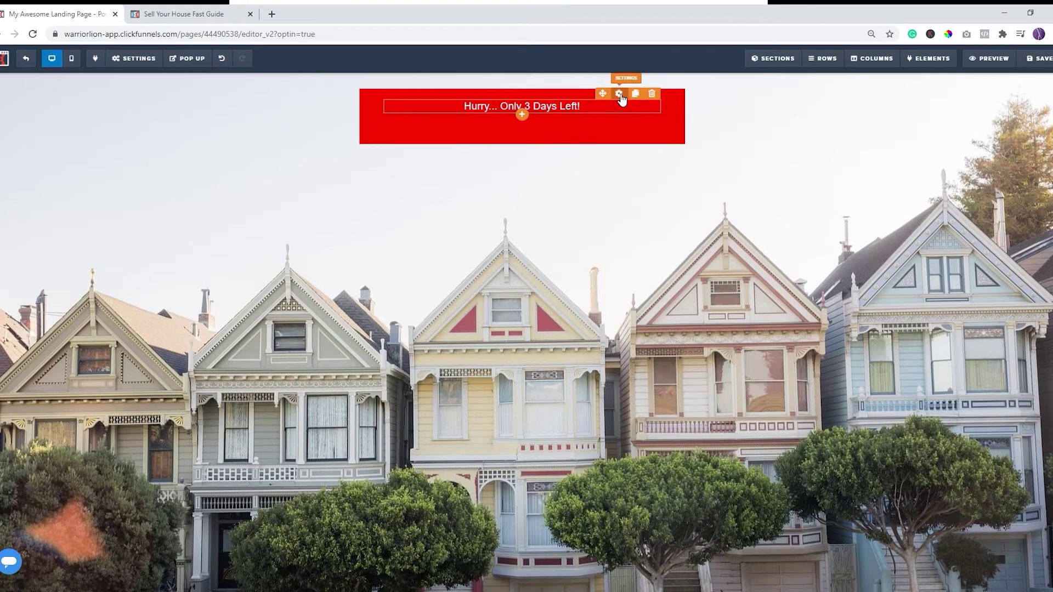
click(618, 99)
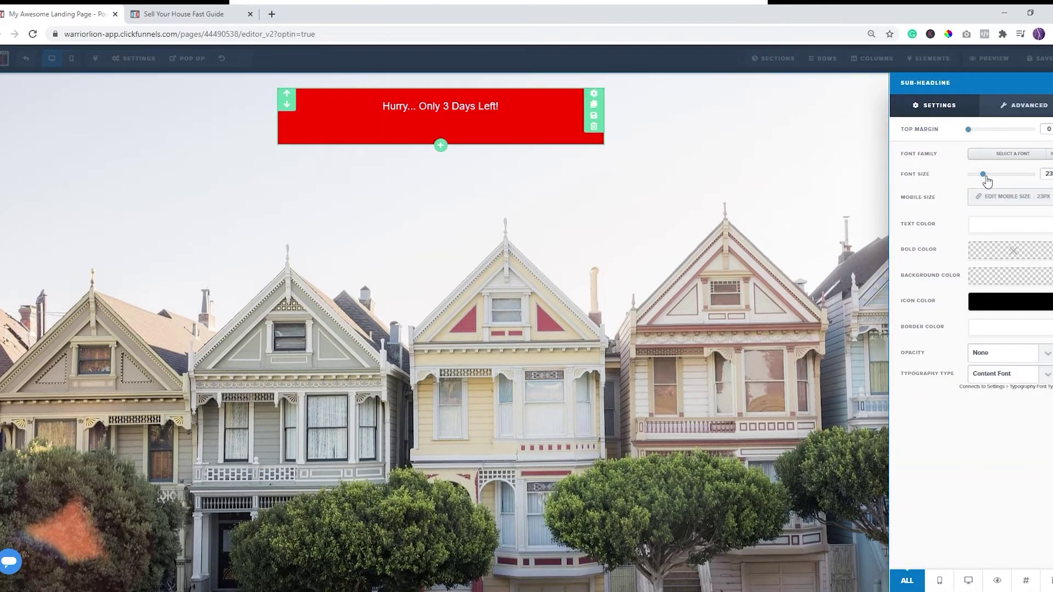
drag(983, 175, 991, 176)
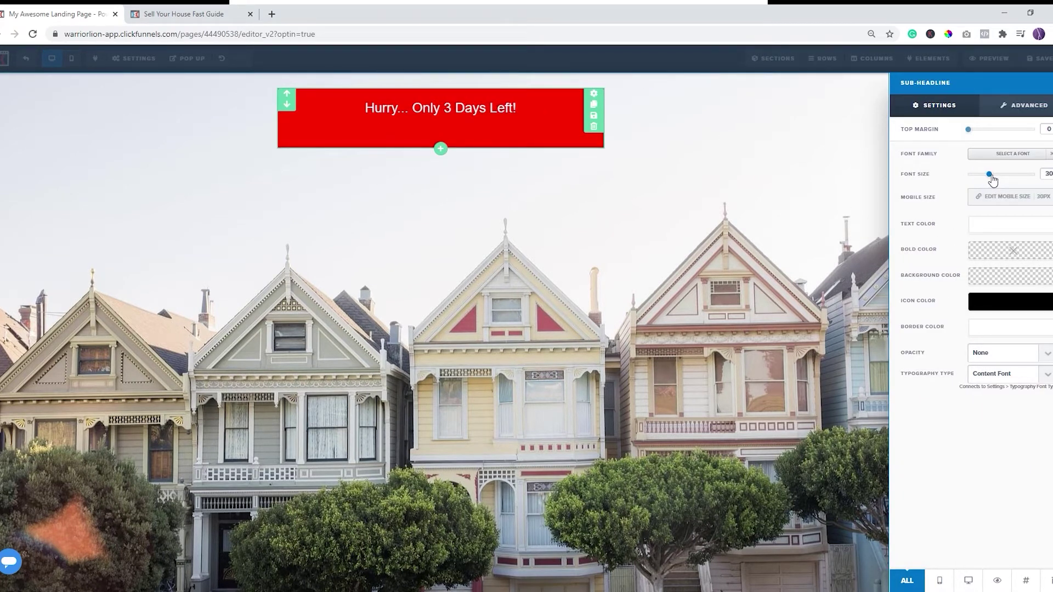
click(996, 259)
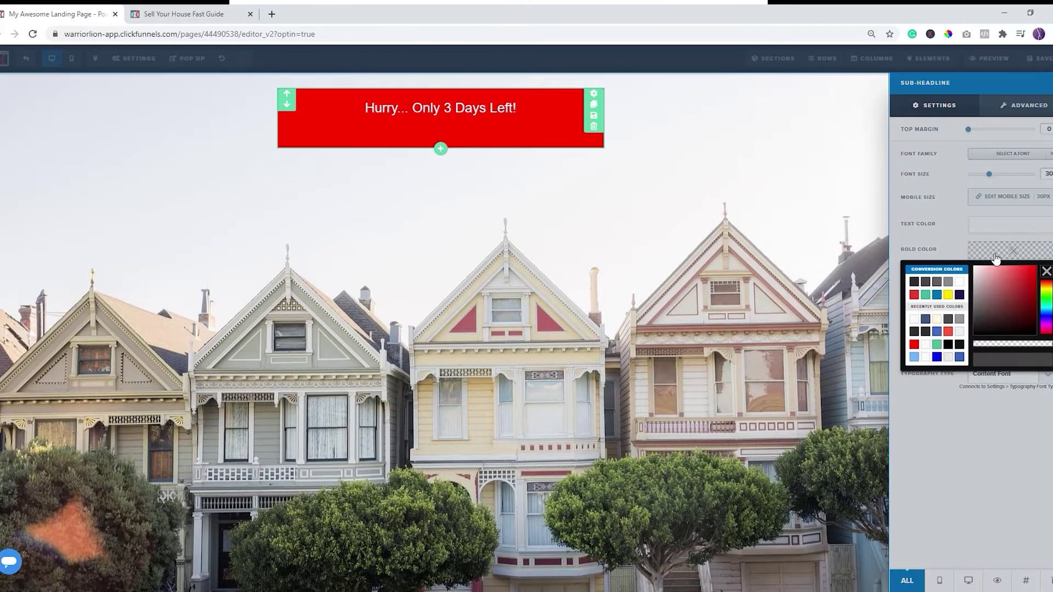
click(965, 287)
click(926, 199)
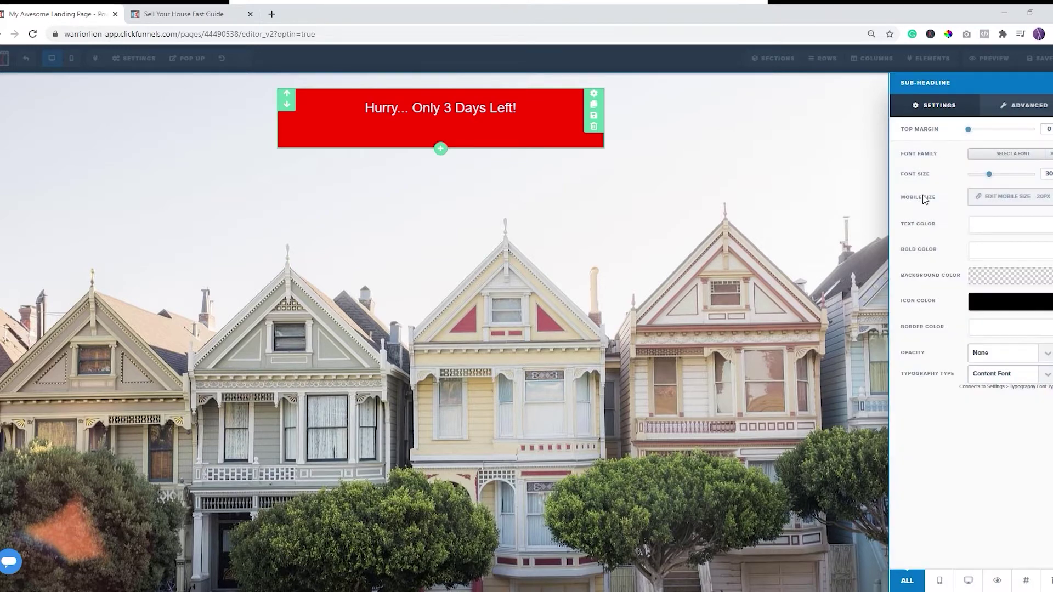
click(565, 232)
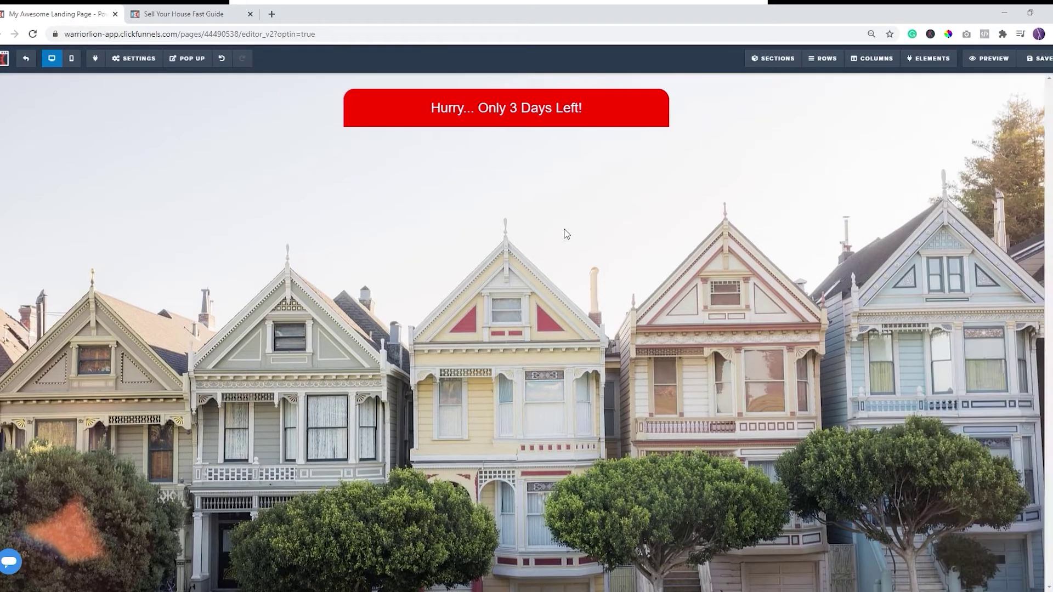
- Make the whole "Hurry... Only 3 Days Left!" text in the red banner bold
click(581, 117)
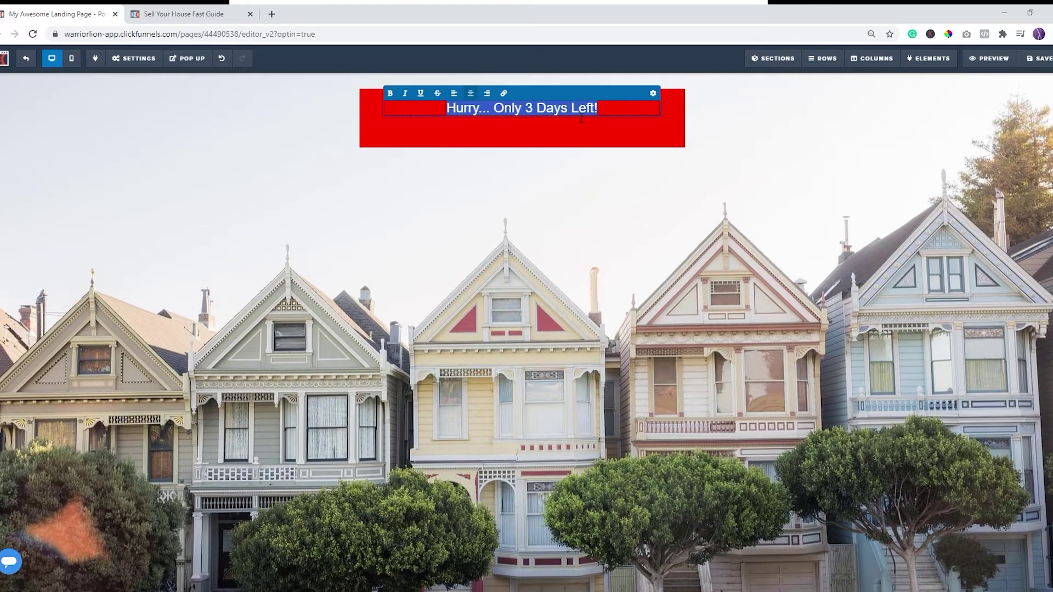
click(390, 95)
click(770, 308)
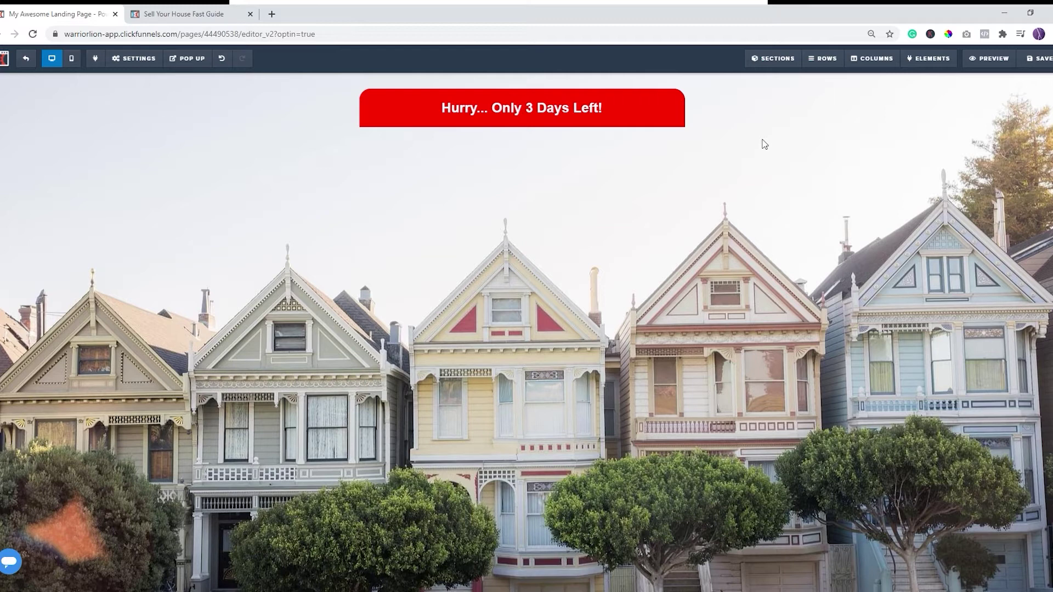
- Add a small section below the red banner and insert a one-column row in it
mouse_move(614, 132)
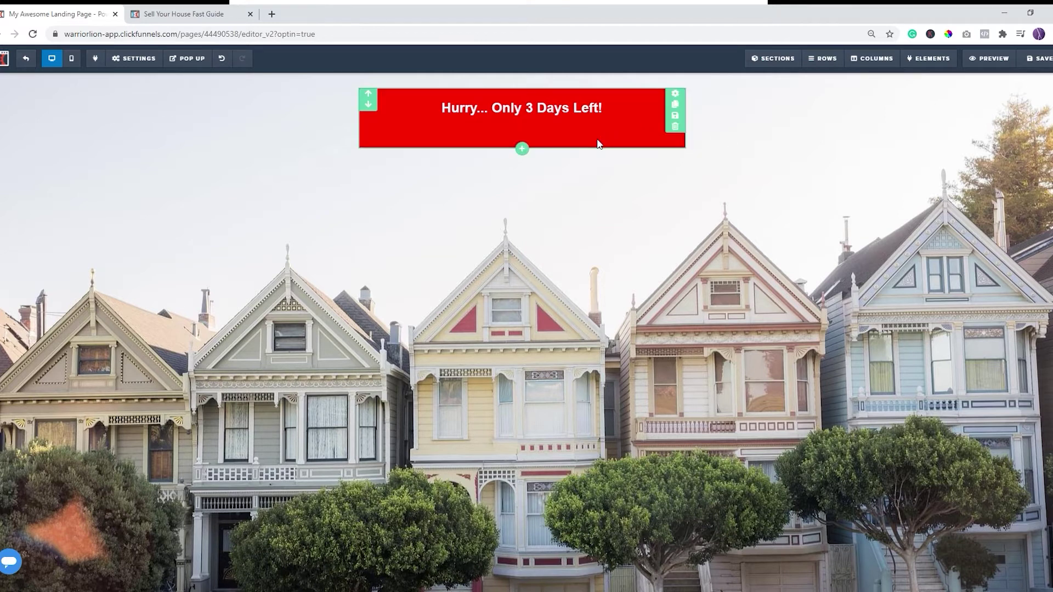
click(525, 151)
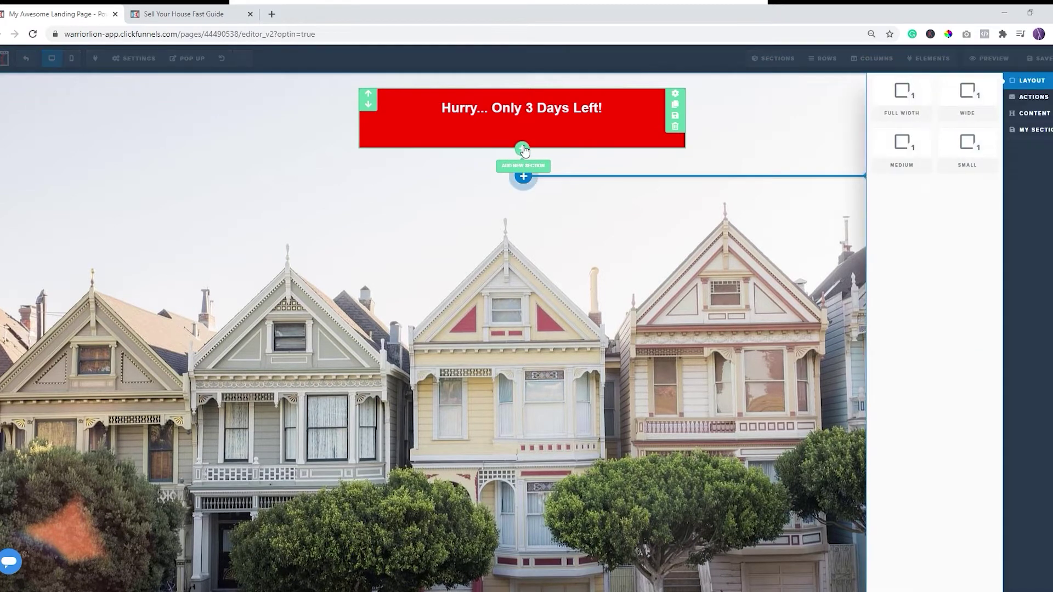
click(952, 156)
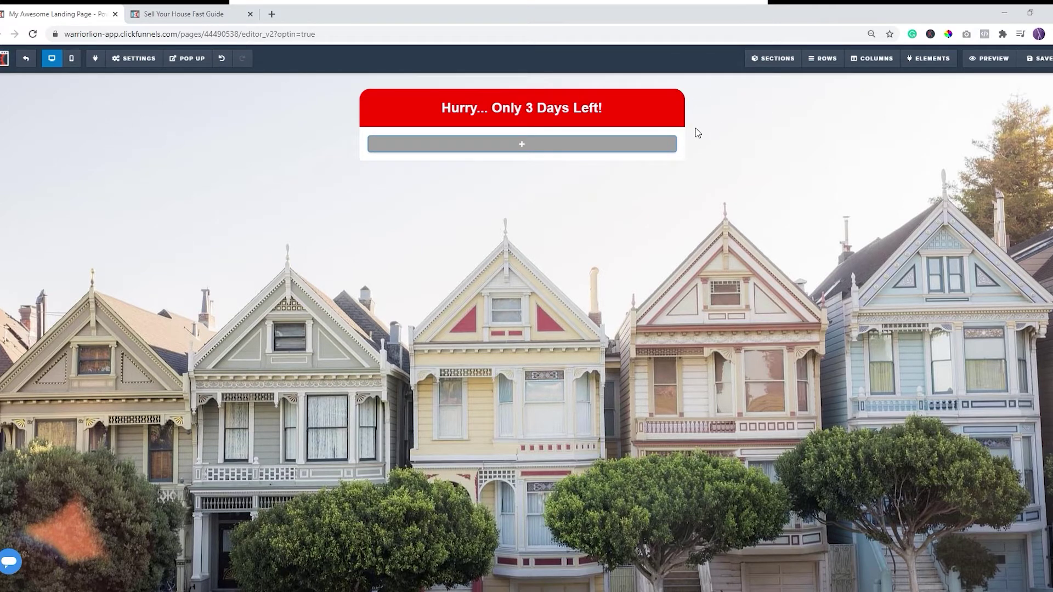
mouse_move(682, 126)
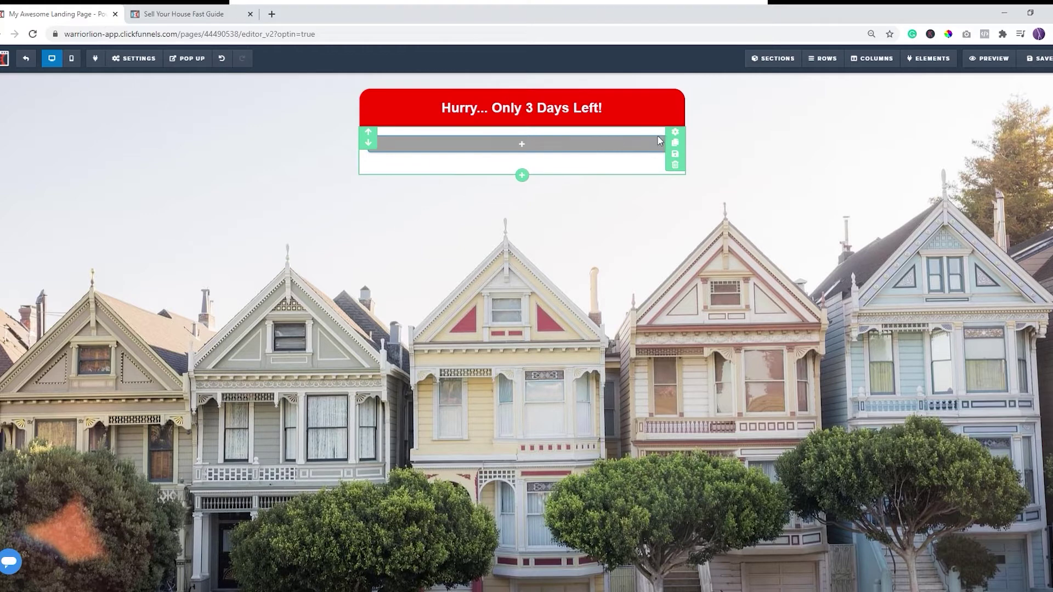
mouse_move(525, 153)
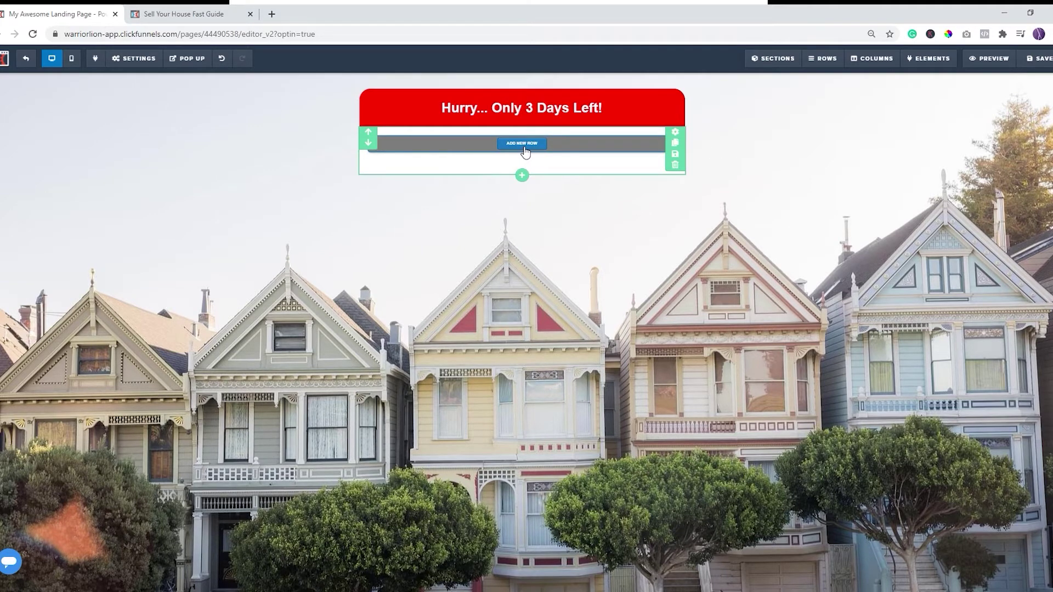
click(523, 144)
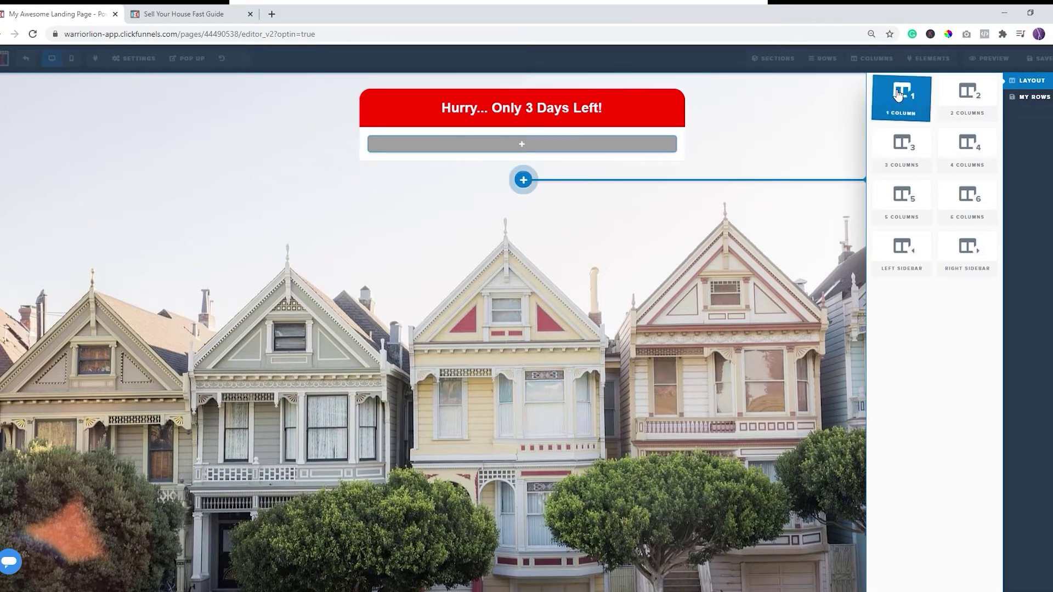
click(898, 94)
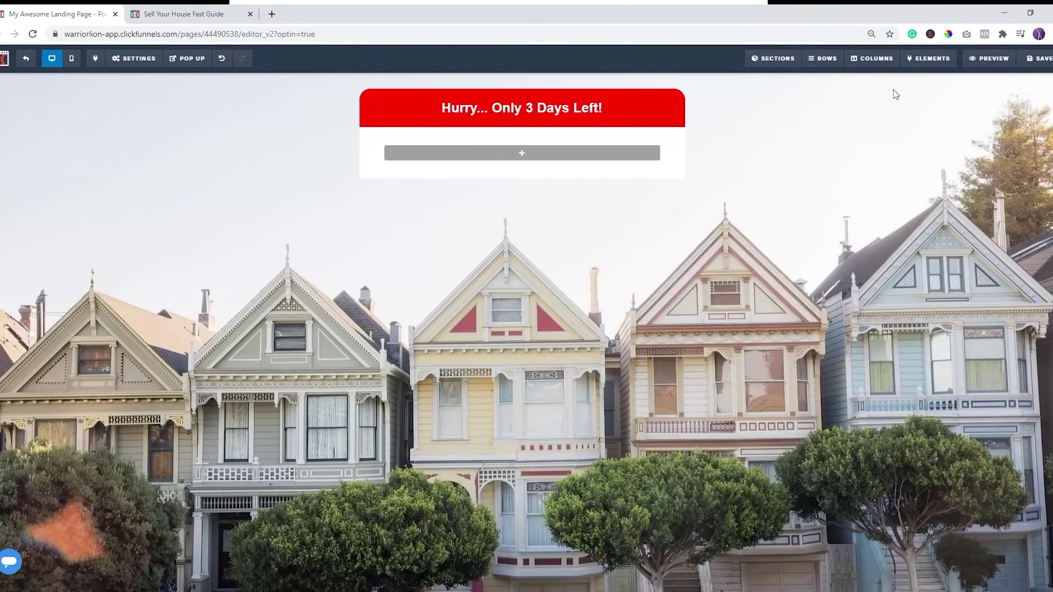
- Add a headline to the new row reading "Proven Ways To Find A Good Buyer Fast And Avoid Spending Weeks On The Market!!"
mouse_move(536, 161)
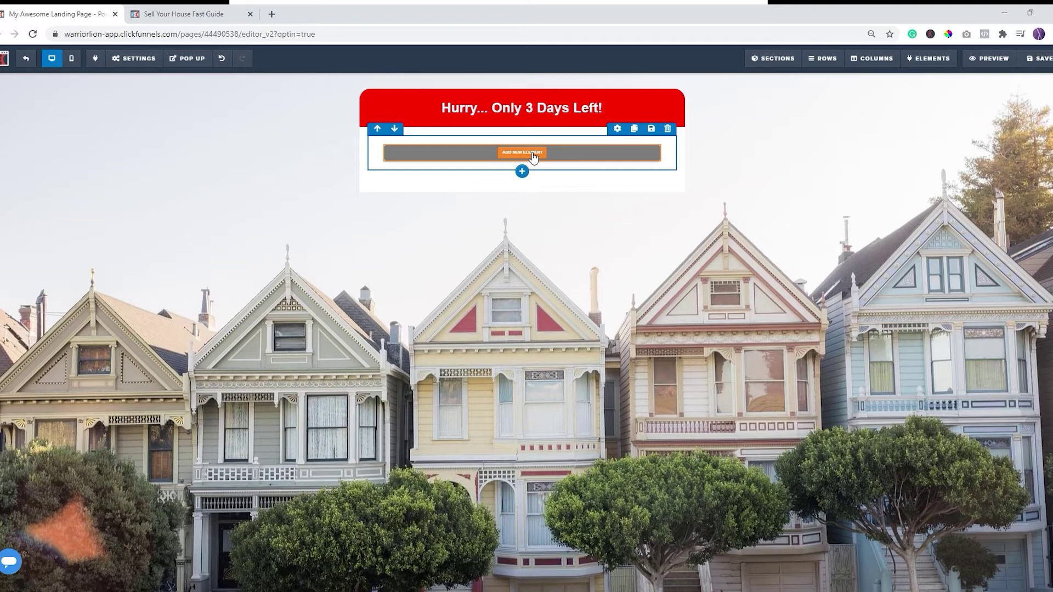
click(522, 152)
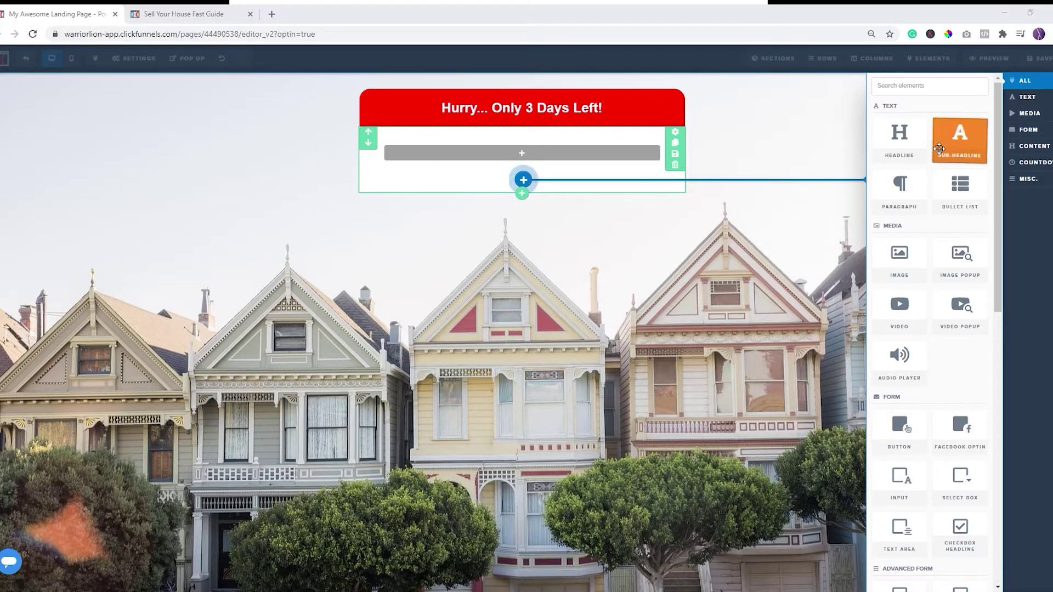
click(903, 148)
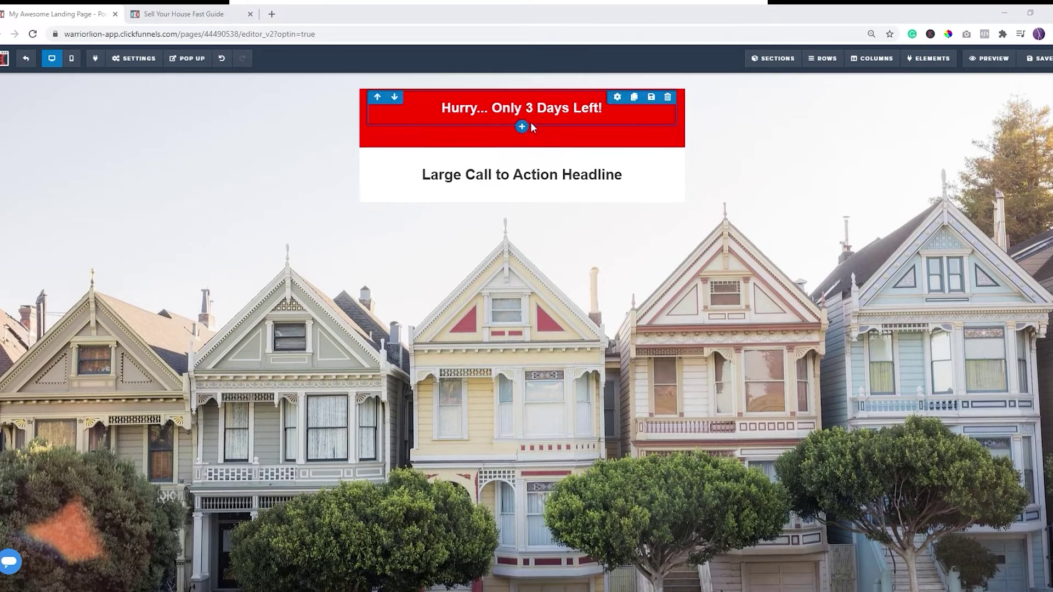
triple_click(542, 161)
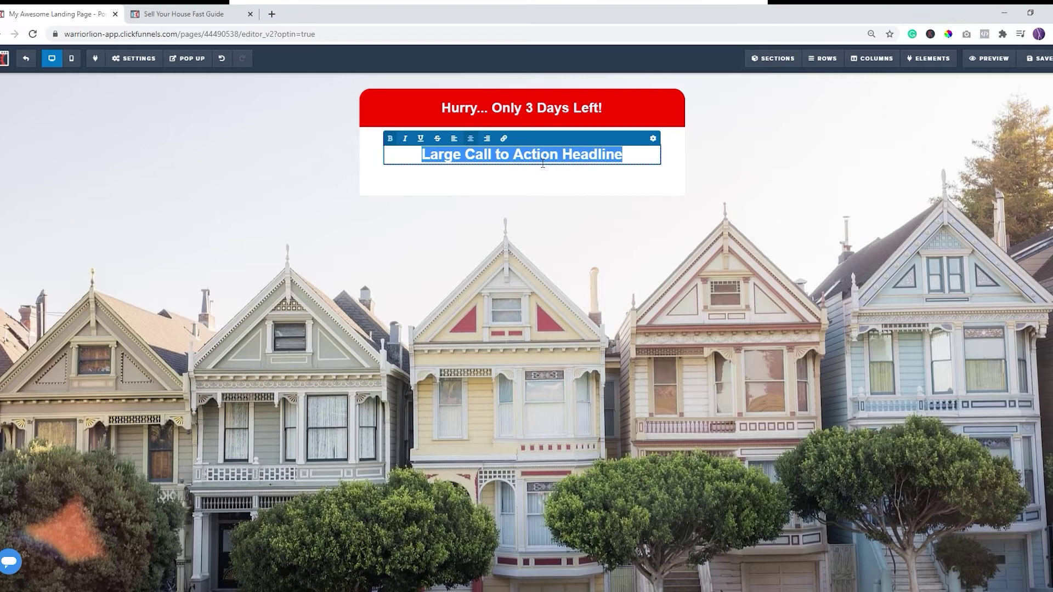
text(Proven Ways To Find A Good Buyer Fast And Avoid Spending Weeks On The Market!!)
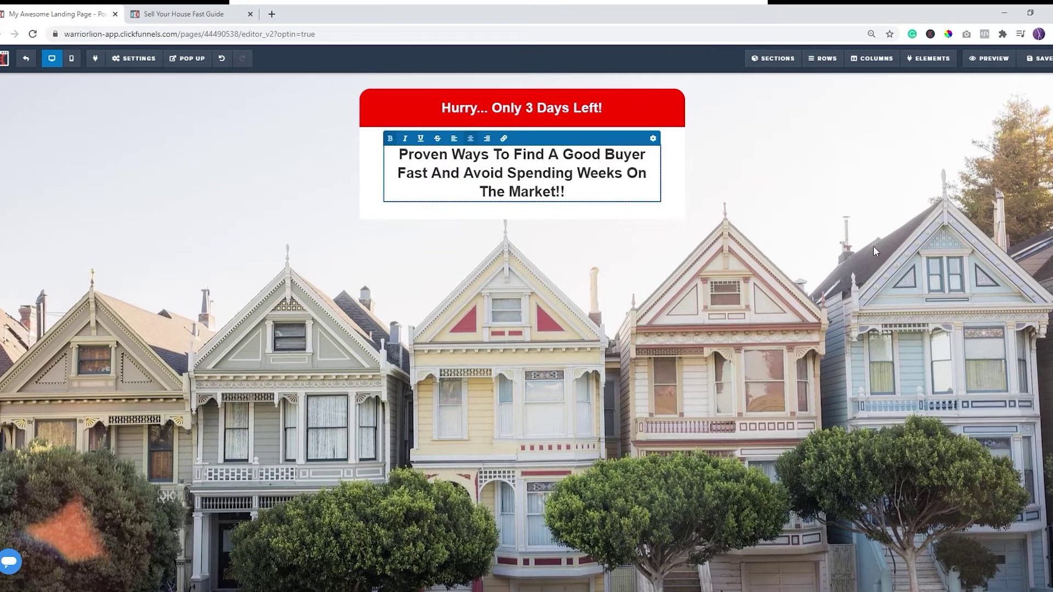
click(712, 230)
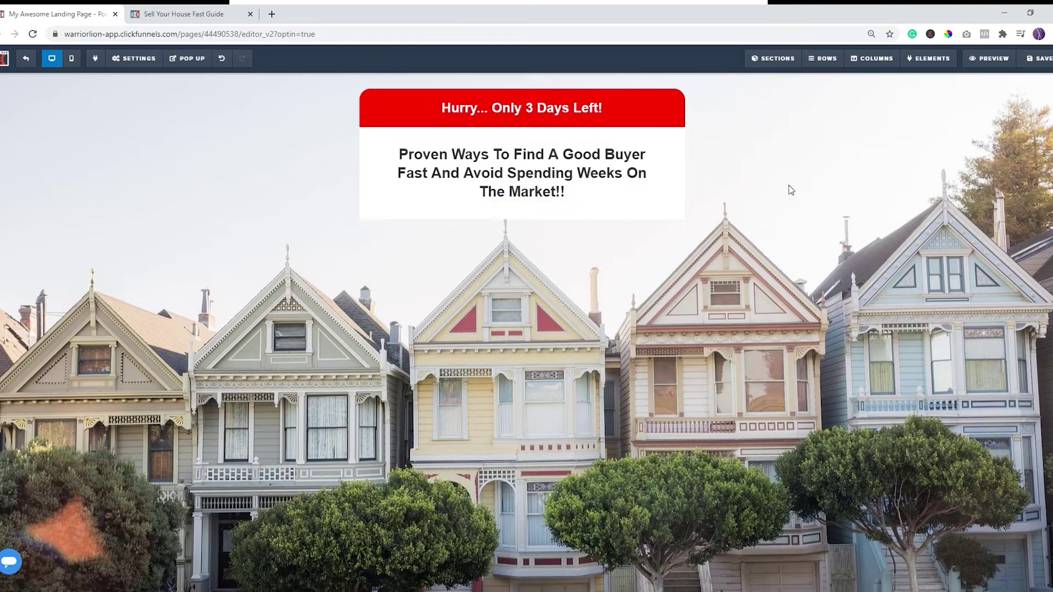
click(591, 161)
drag(590, 160, 417, 180)
click(390, 138)
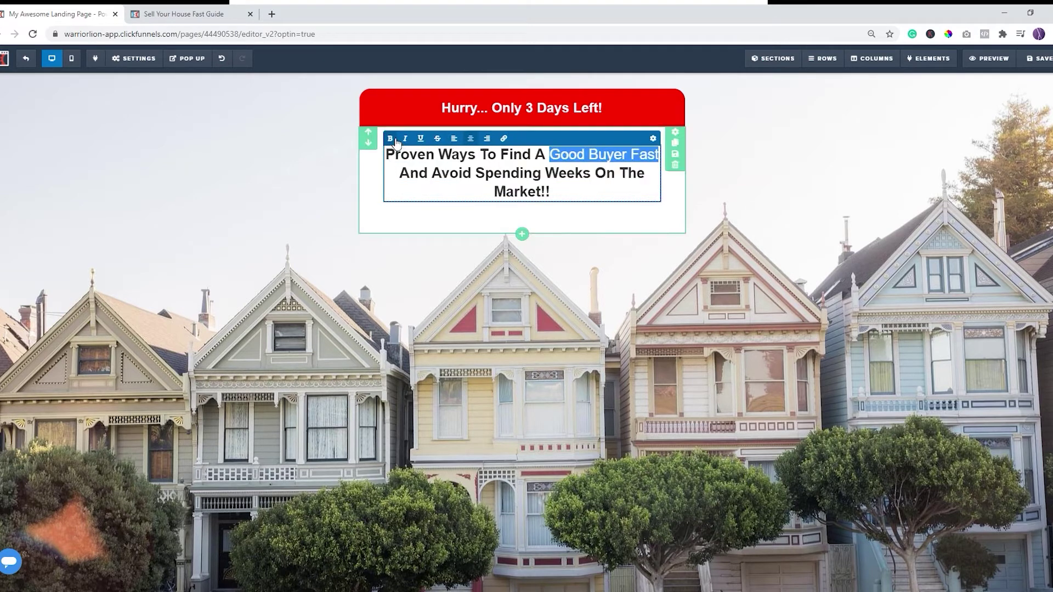
click(461, 180)
triple_click(461, 181)
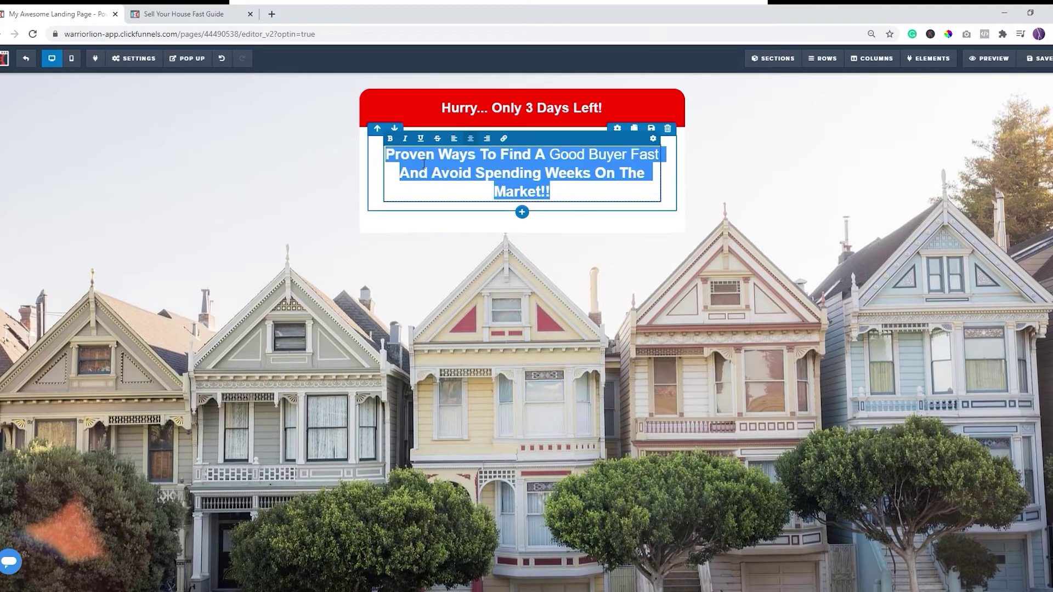
click(390, 139)
click(619, 174)
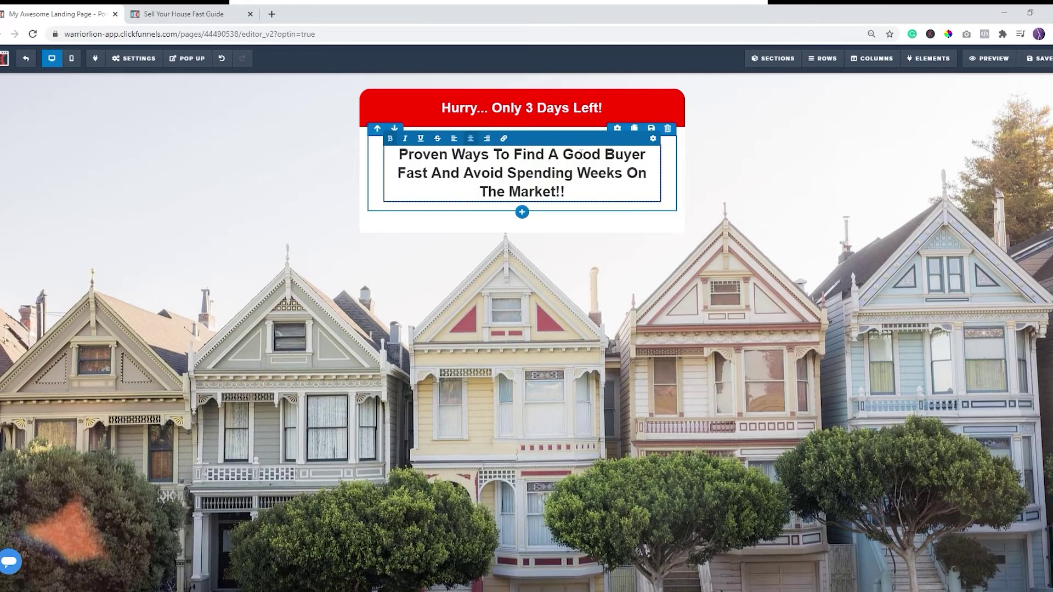
- Remove bold from the headline except for the phrases "Good Buyer Fast" and "Avoid Spending Weeks On The Market"
triple_click(575, 176)
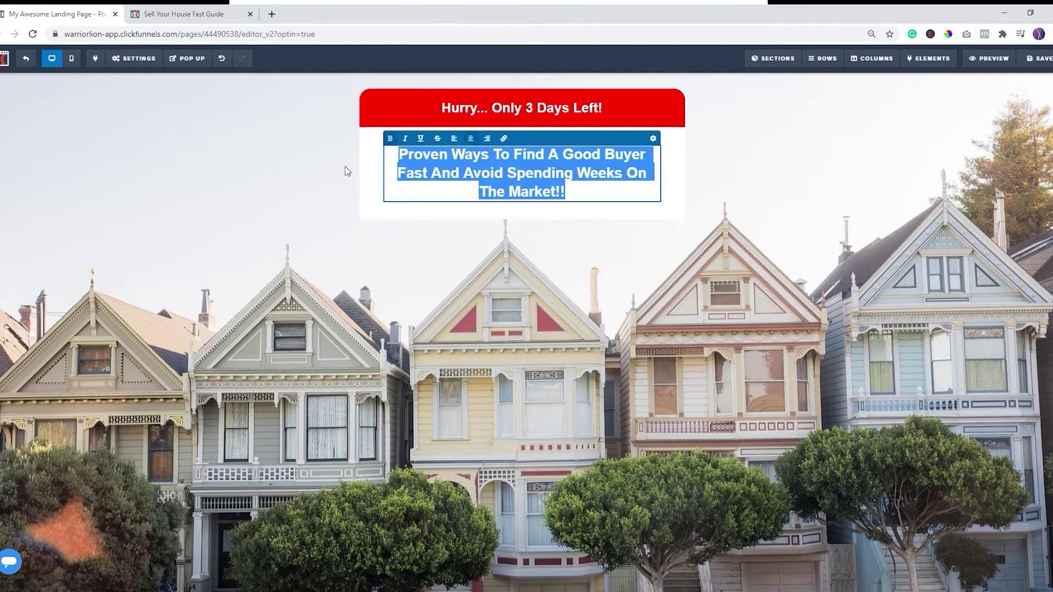
click(390, 138)
click(546, 154)
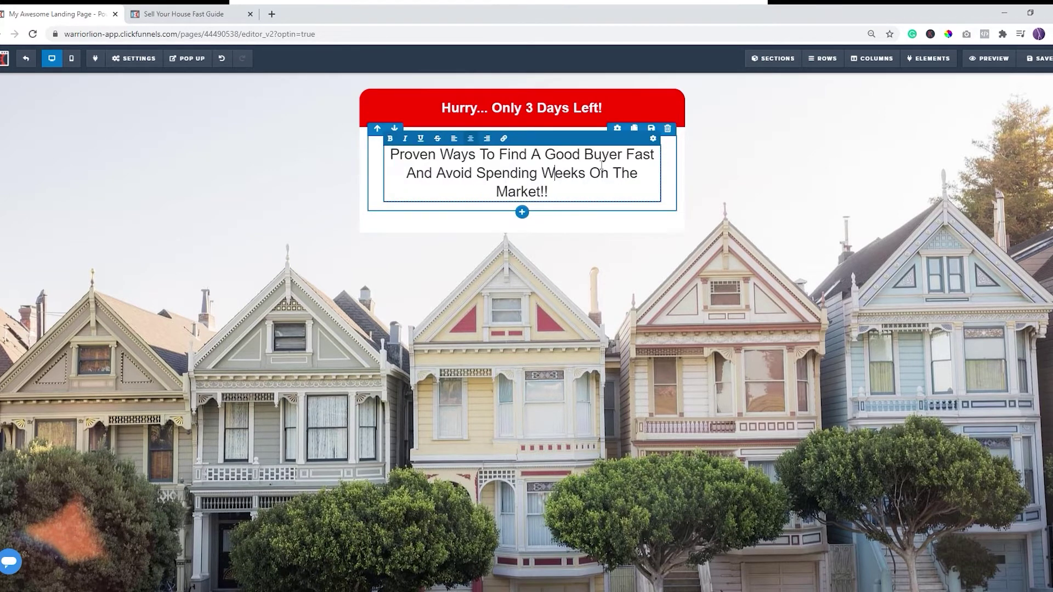
drag(546, 155, 654, 156)
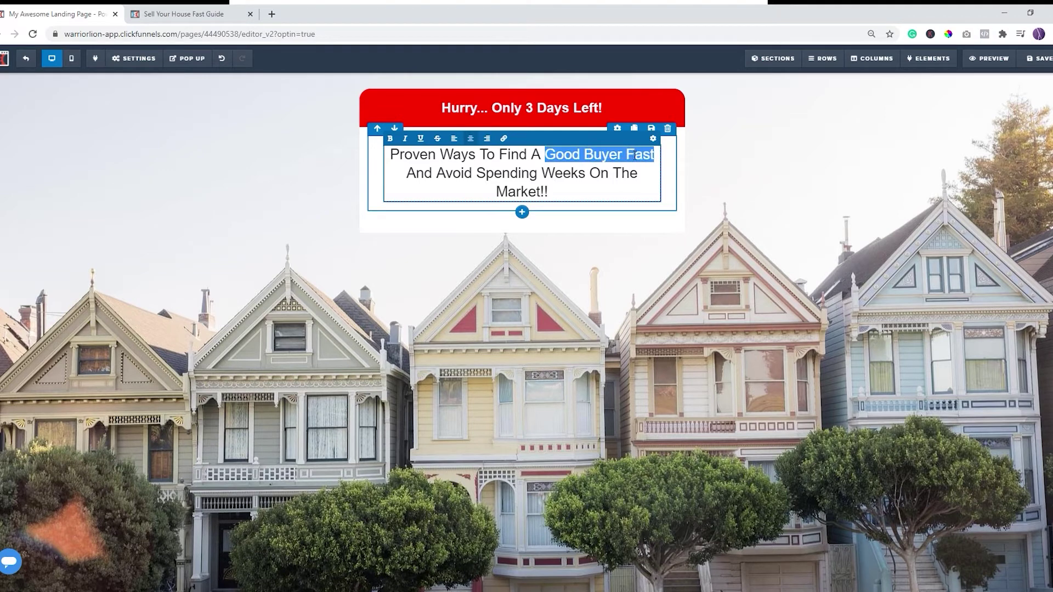
click(390, 138)
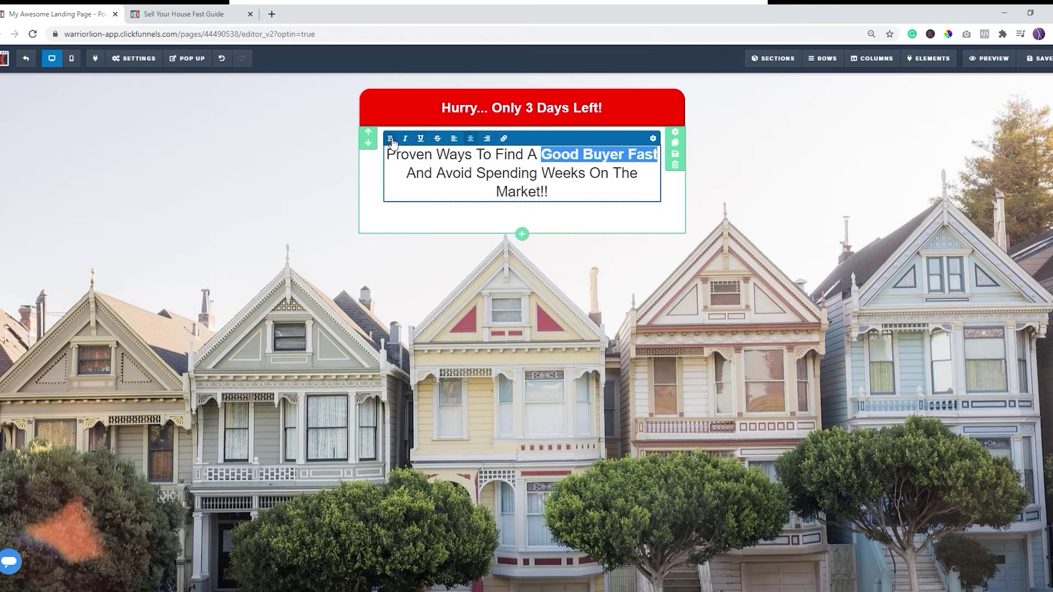
drag(438, 174, 537, 188)
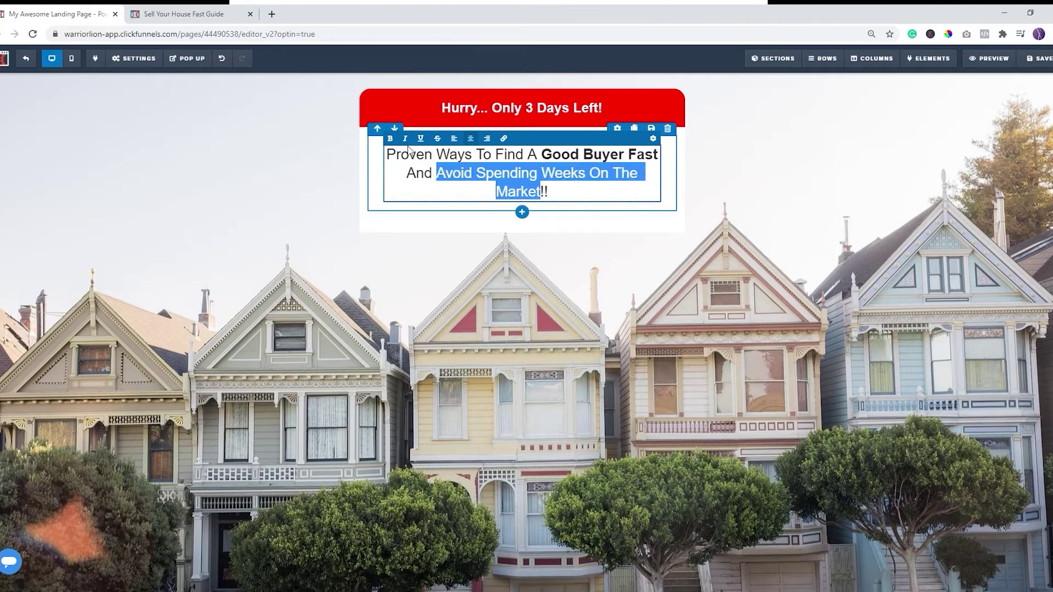
click(390, 138)
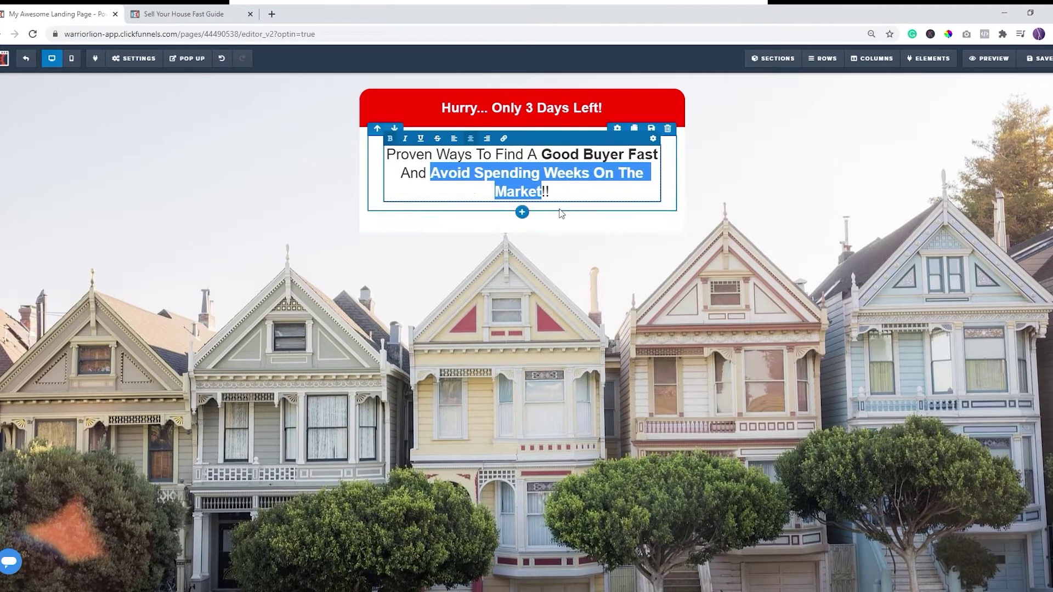
click(235, 206)
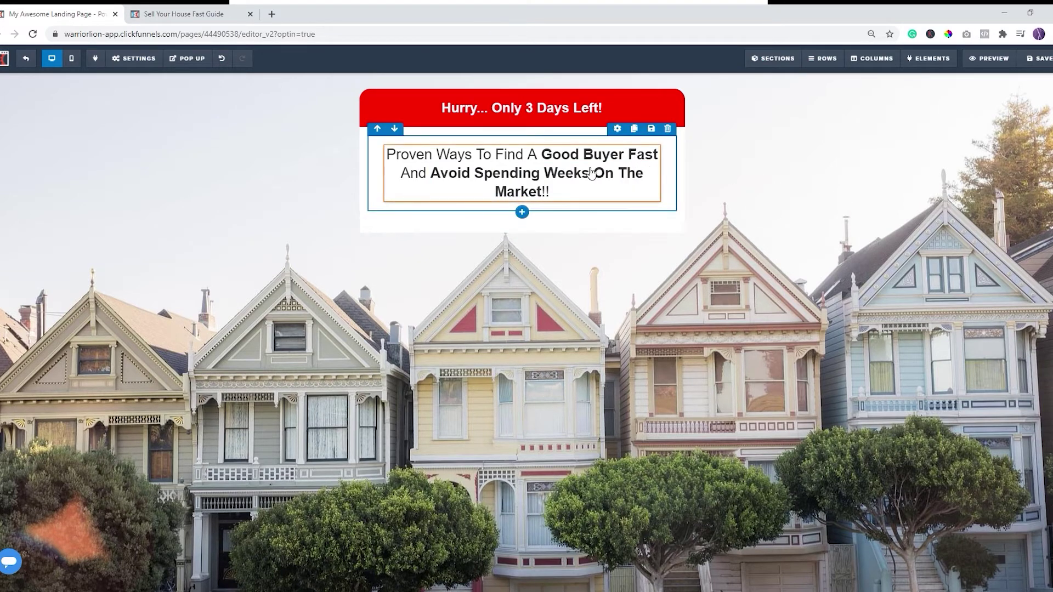
- Set the font size of the "Proven Ways To Find A Good Buyer Fast" headline to 40 px
click(545, 190)
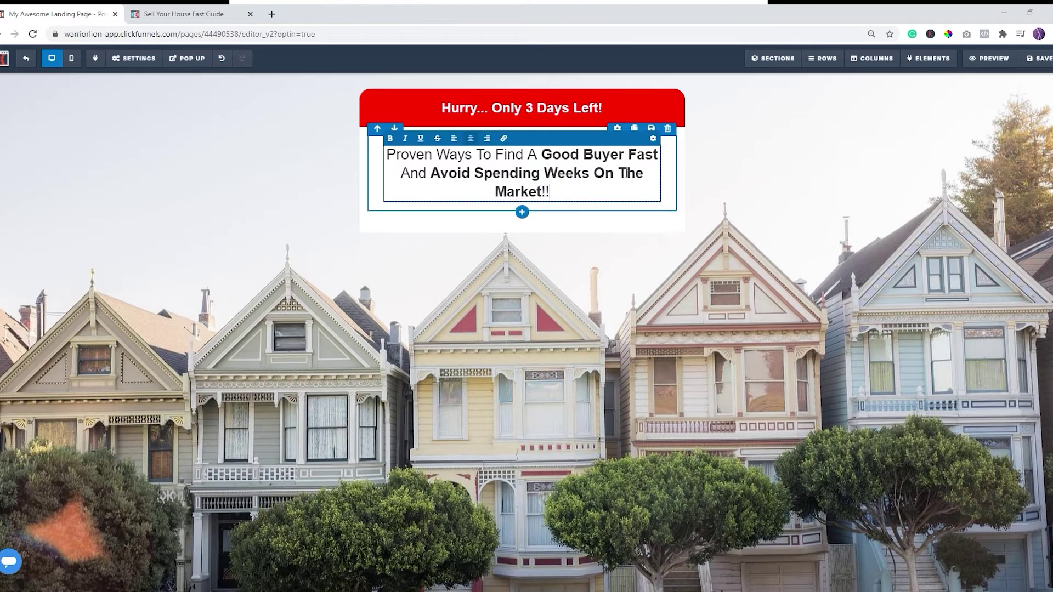
click(805, 191)
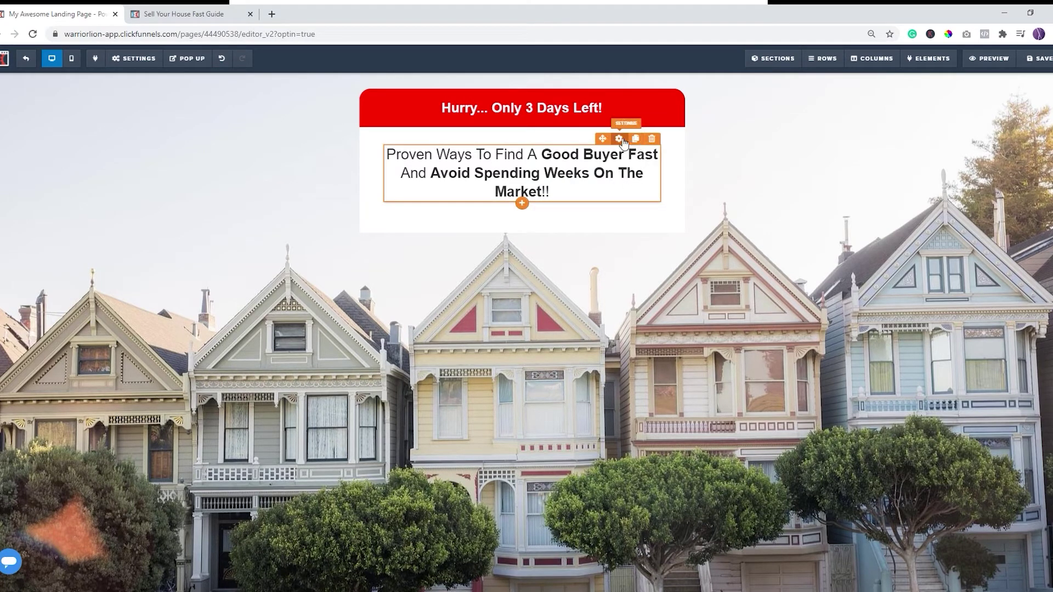
click(619, 139)
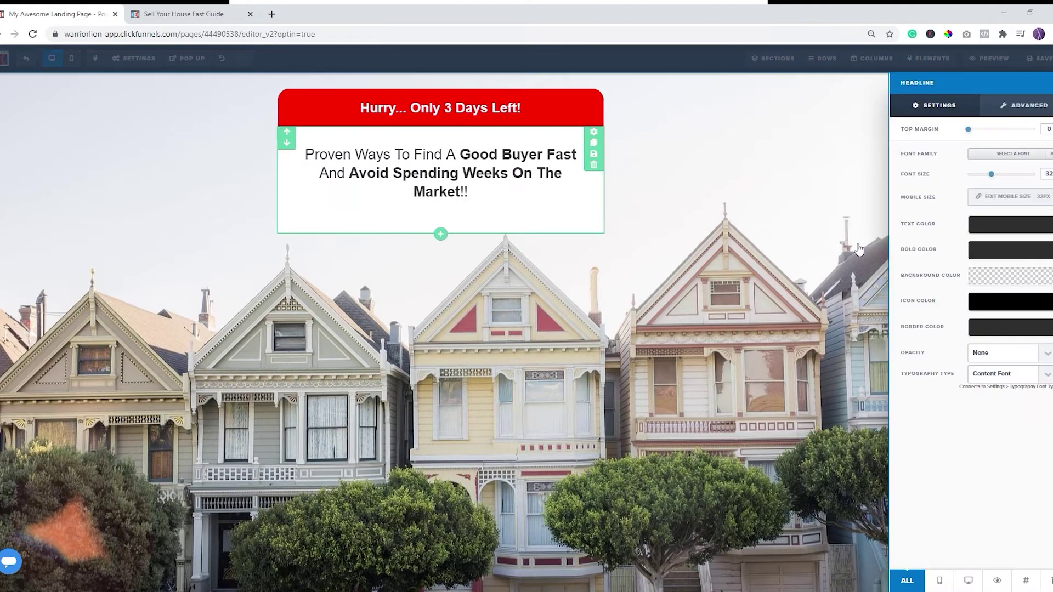
drag(995, 177, 1004, 180)
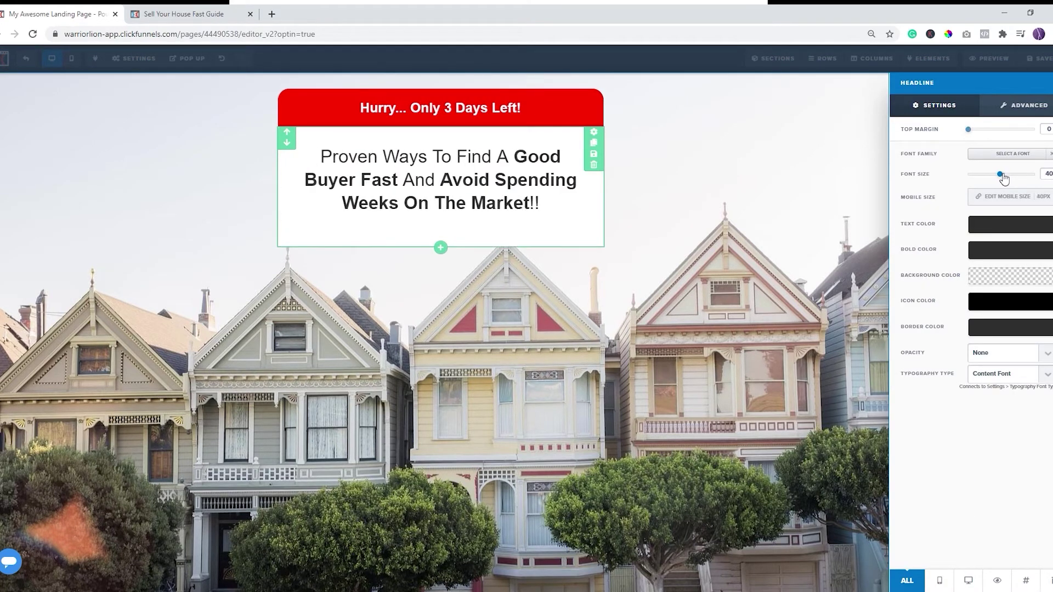
drag(1003, 179, 1005, 179)
drag(1003, 177, 1005, 176)
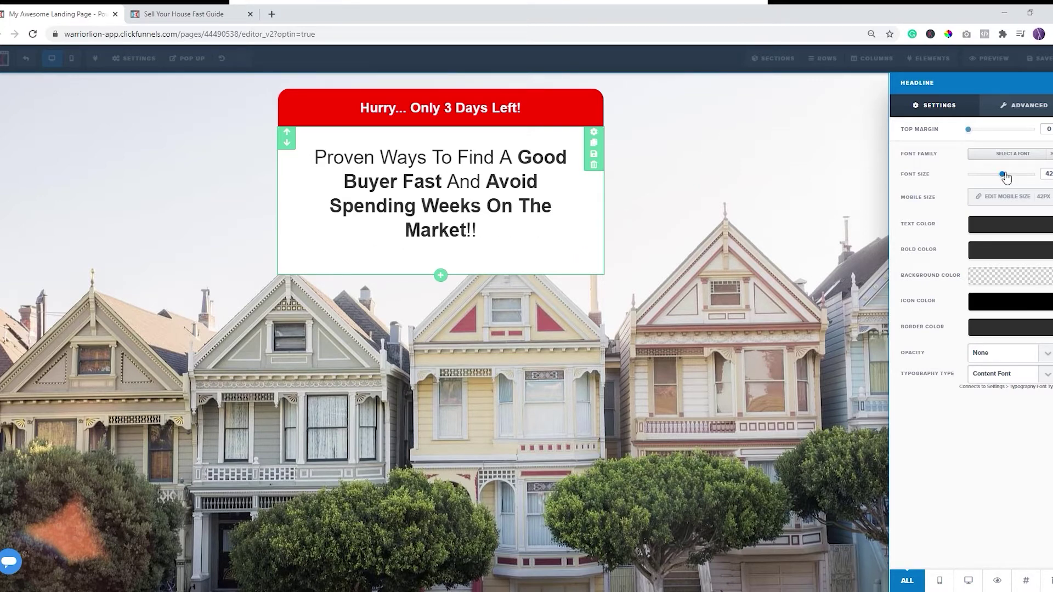
drag(1006, 178, 1004, 179)
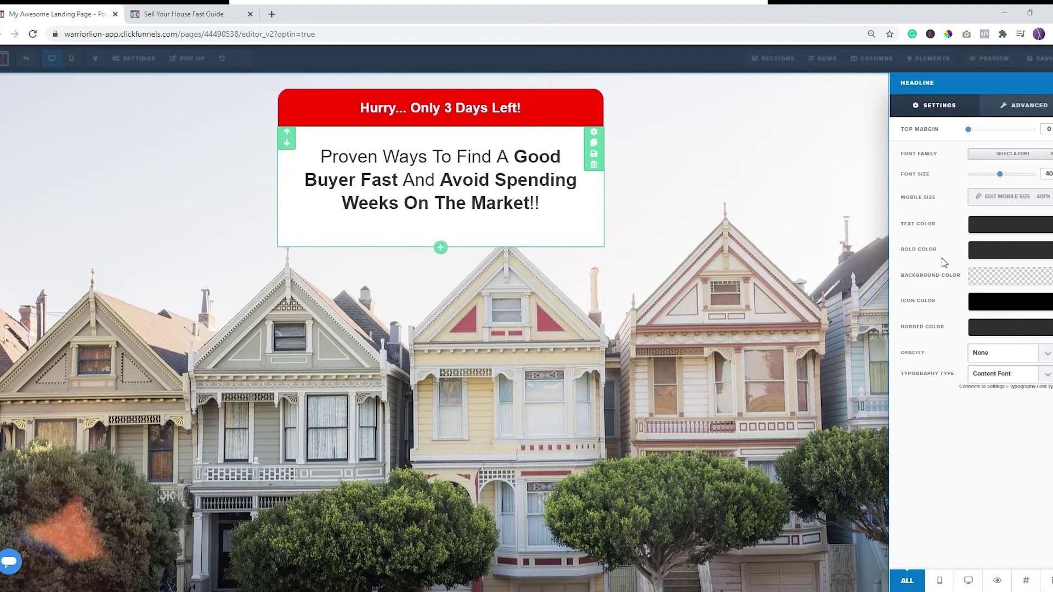
- Set the headline's bold color to the red from the recently used colors
click(1000, 255)
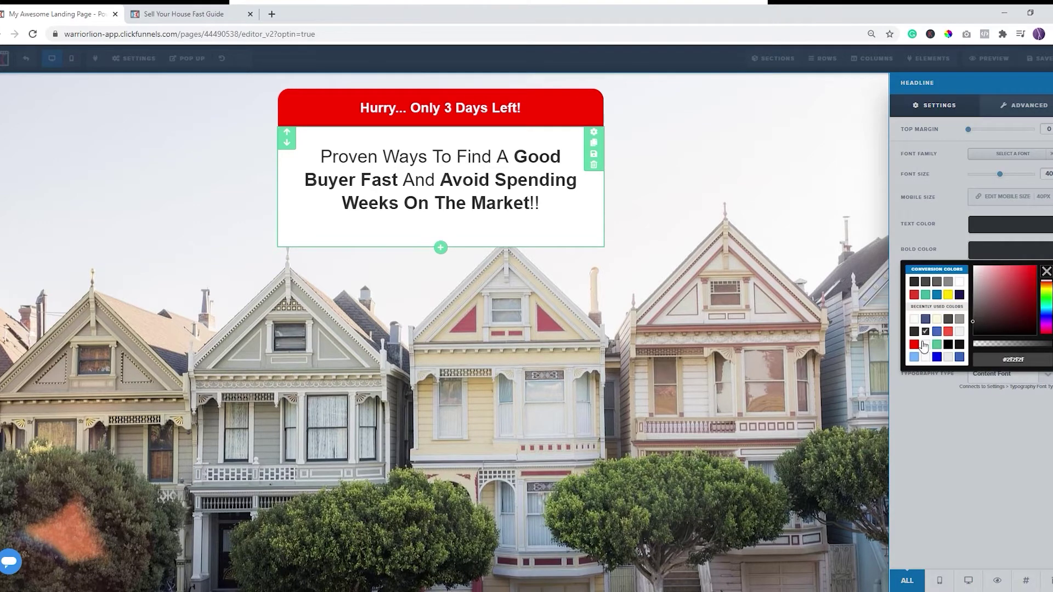
click(914, 346)
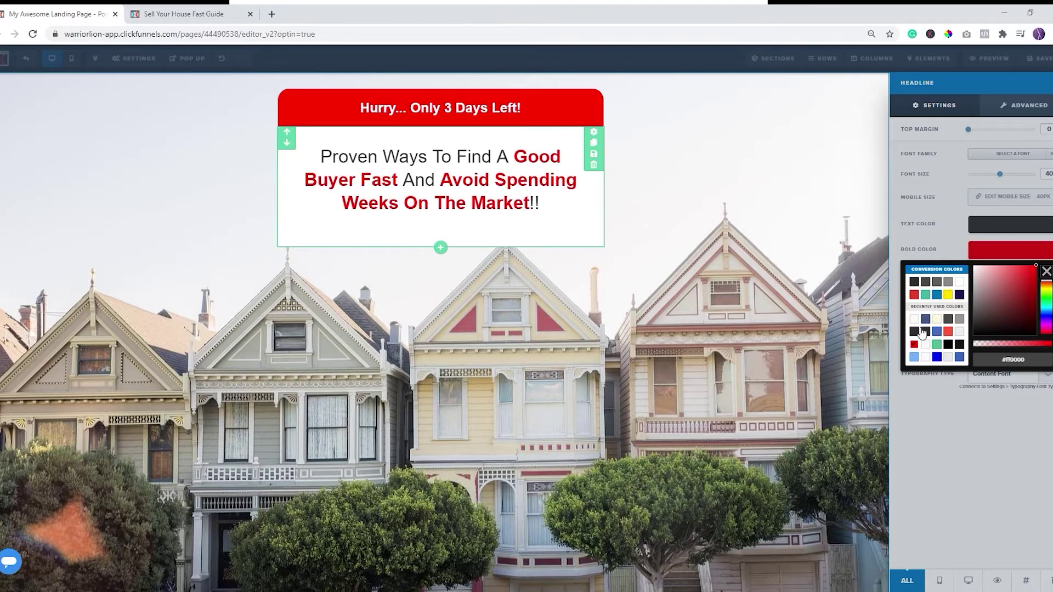
click(822, 181)
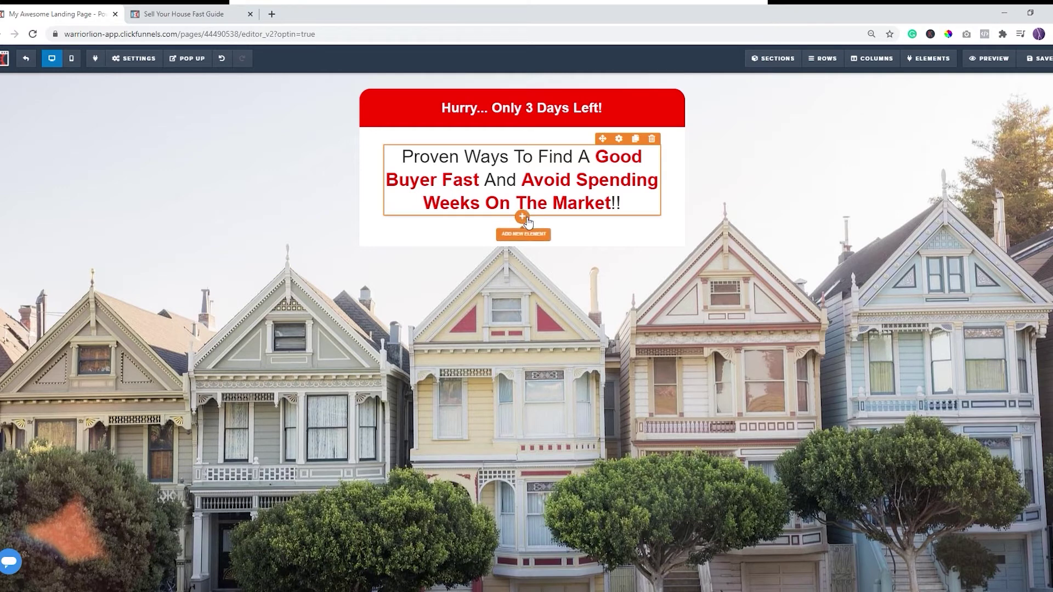
- Add a sub-headline below the headline reading "Limited Time Offer is ONLY AVAILABLE NOW if you claim it within the next..."
click(524, 219)
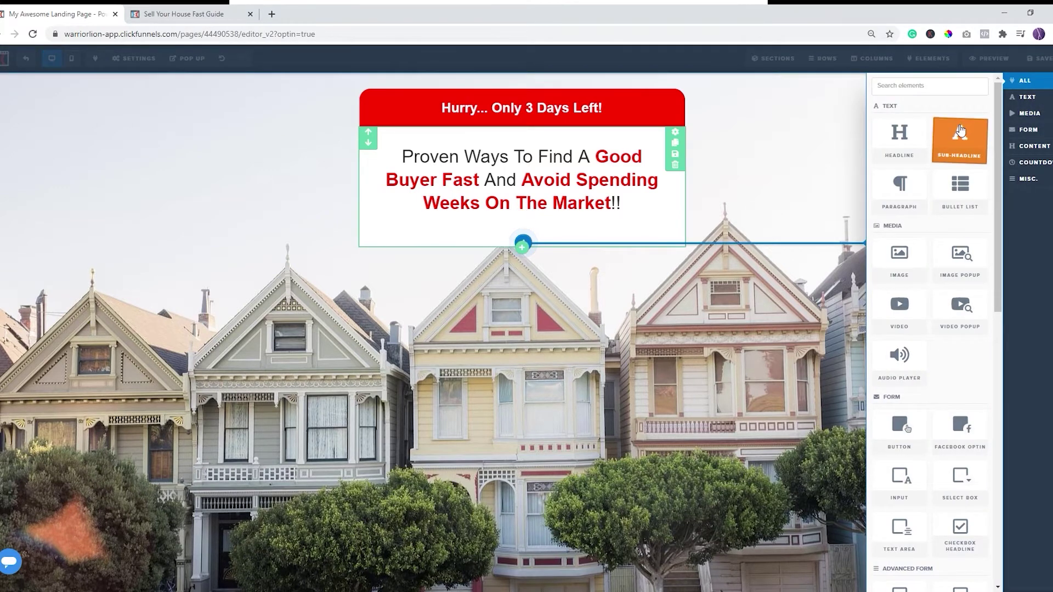
click(960, 132)
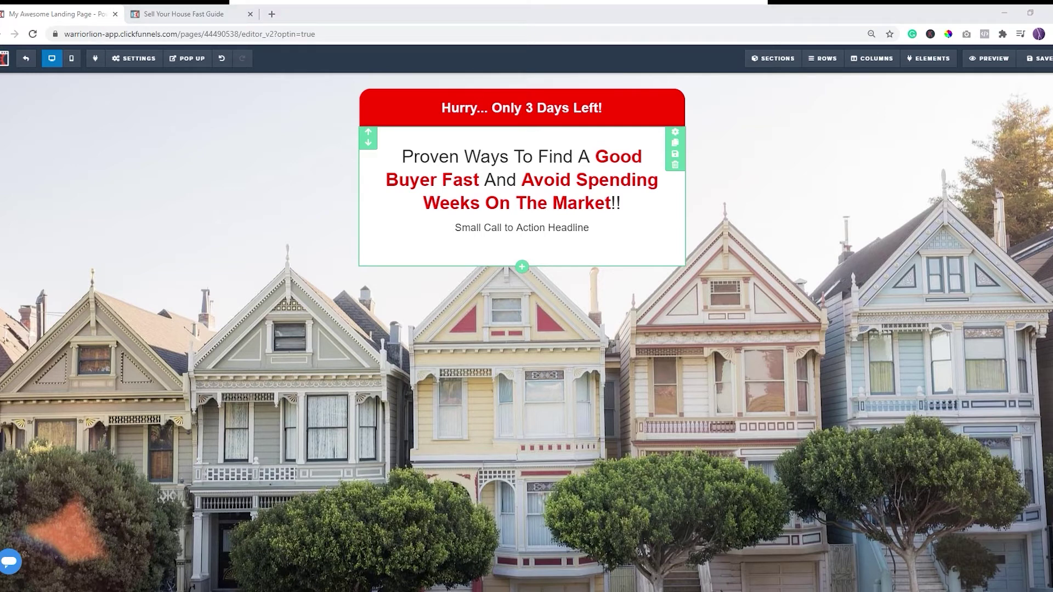
triple_click(565, 229)
text(Limited Time Offer is ONLY AVAILABLE NOW if you claim it within the next...)
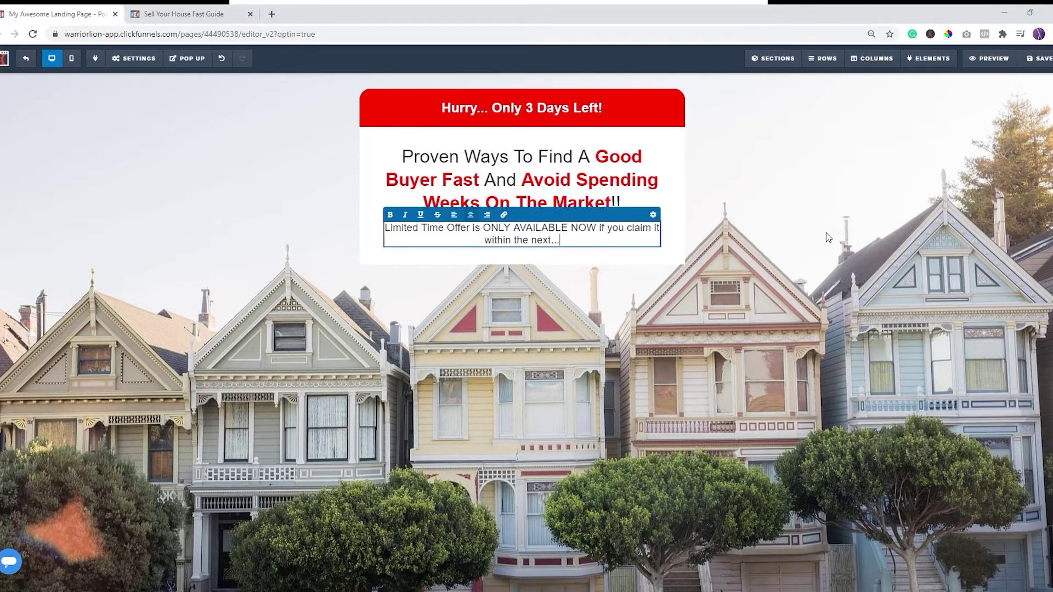
click(622, 327)
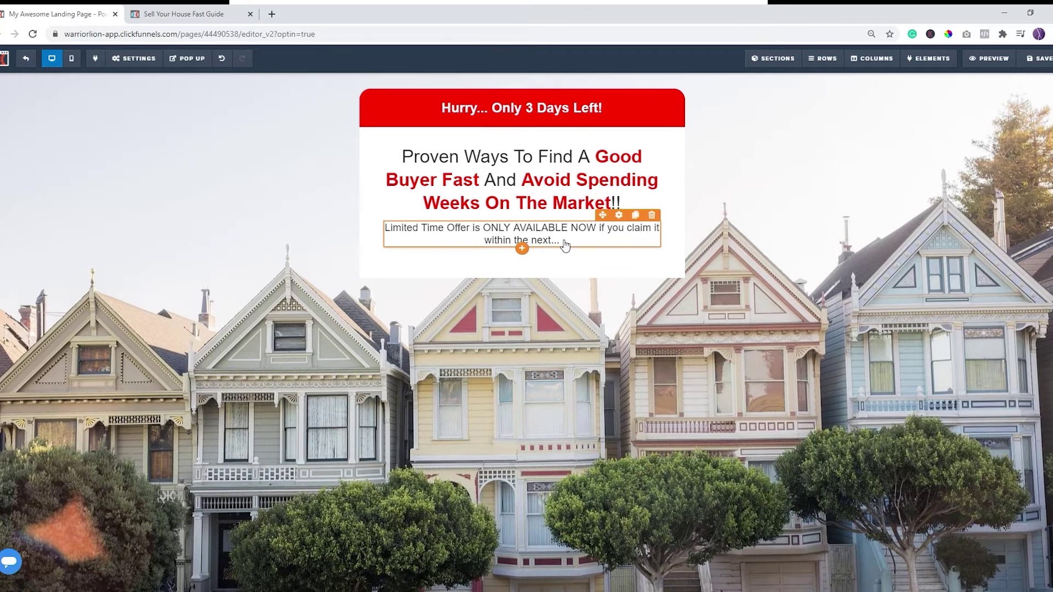
- Make the phrase "ONLY AVAILABLE NOW" in the sub-headline bold
click(566, 246)
drag(498, 230, 580, 236)
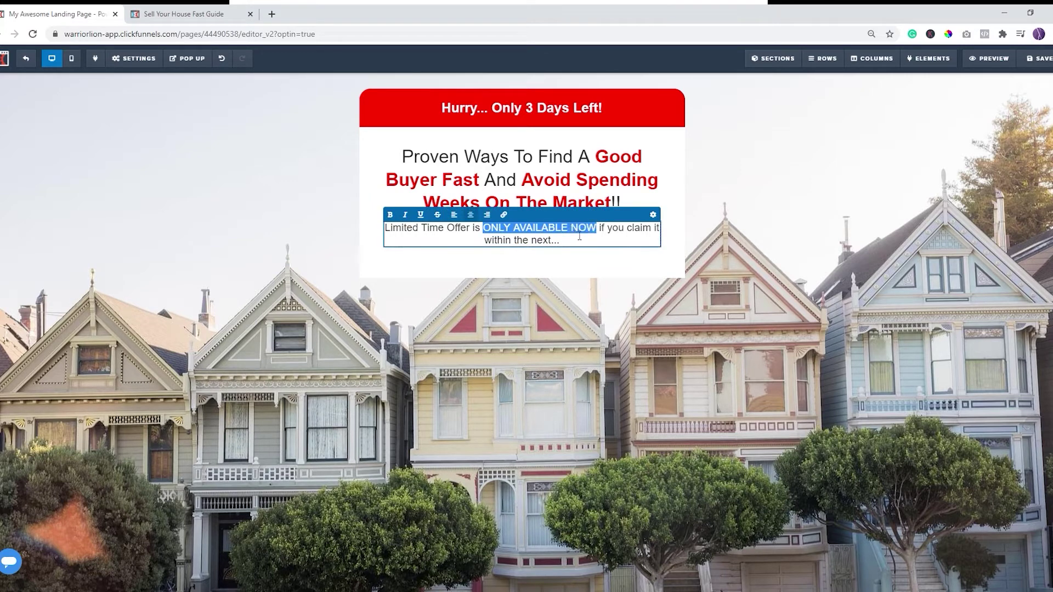
click(390, 215)
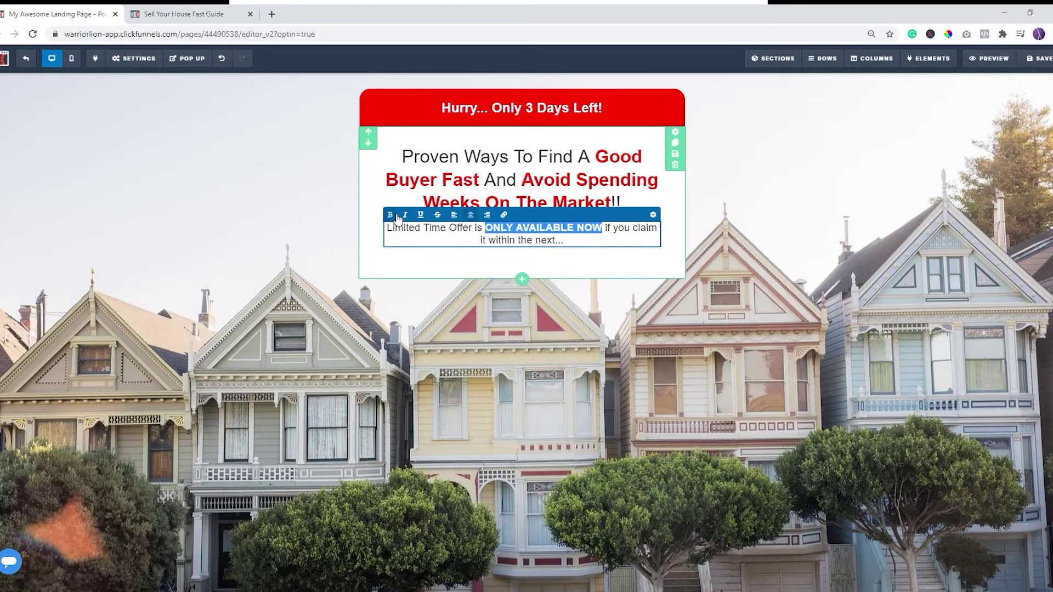
click(883, 320)
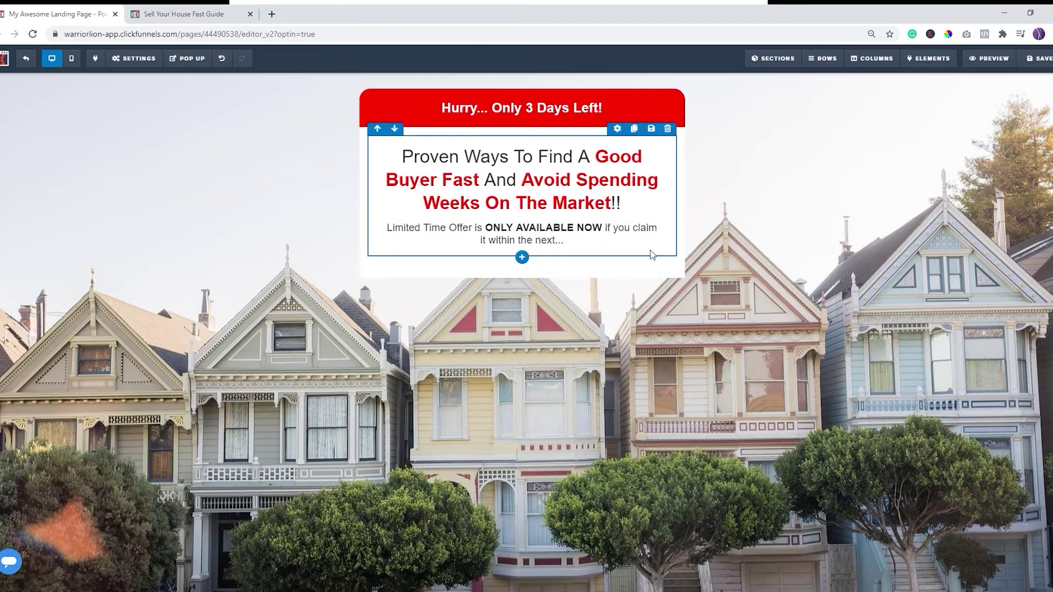
- Set the sub-headline's bold color to the recently used red
click(620, 215)
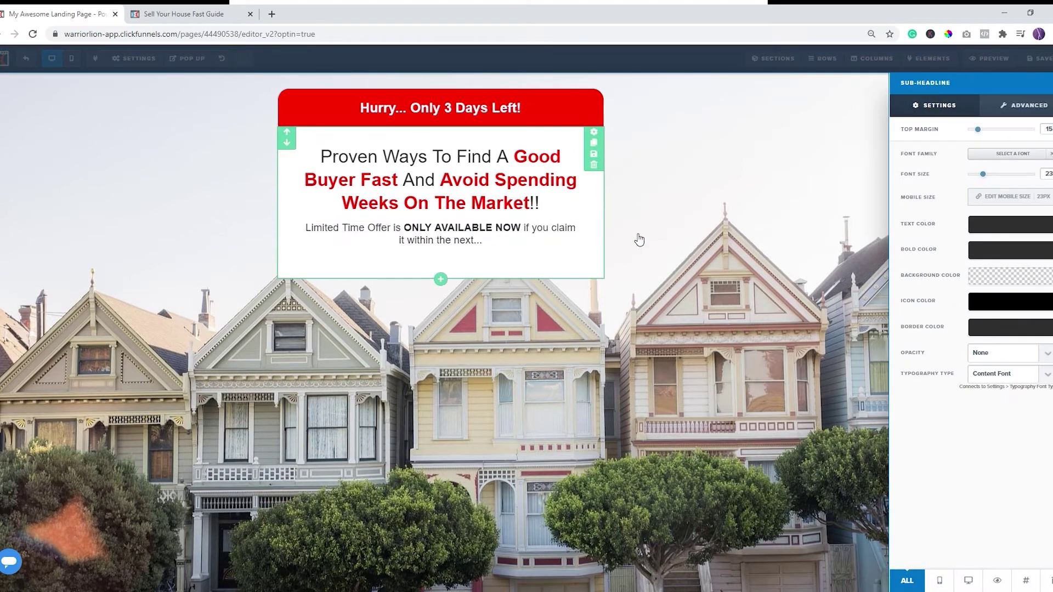
click(1017, 252)
click(914, 345)
click(681, 302)
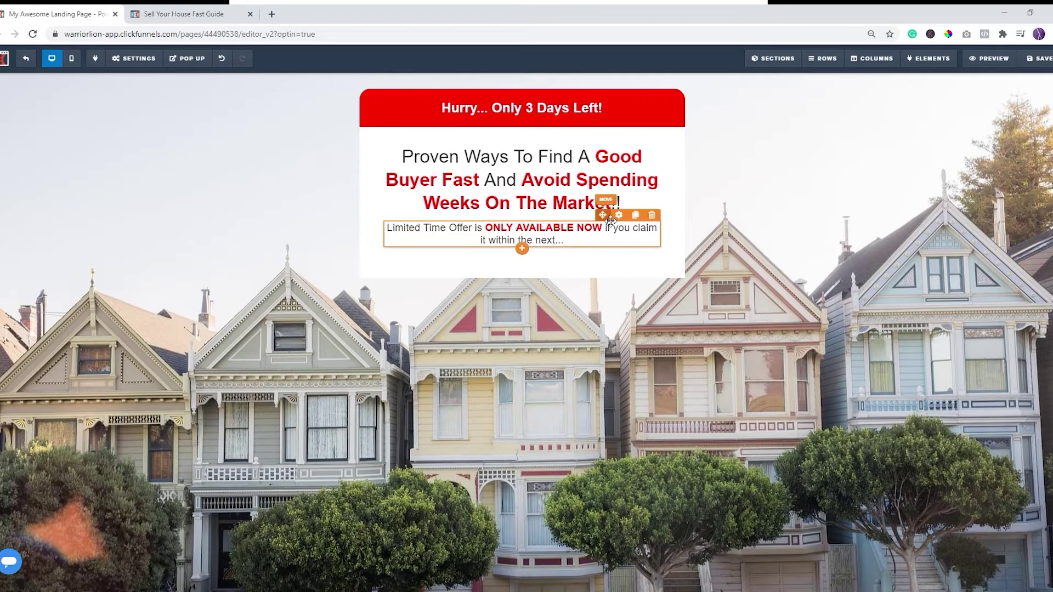
- Increase the sub-headline's top margin to 20
click(622, 216)
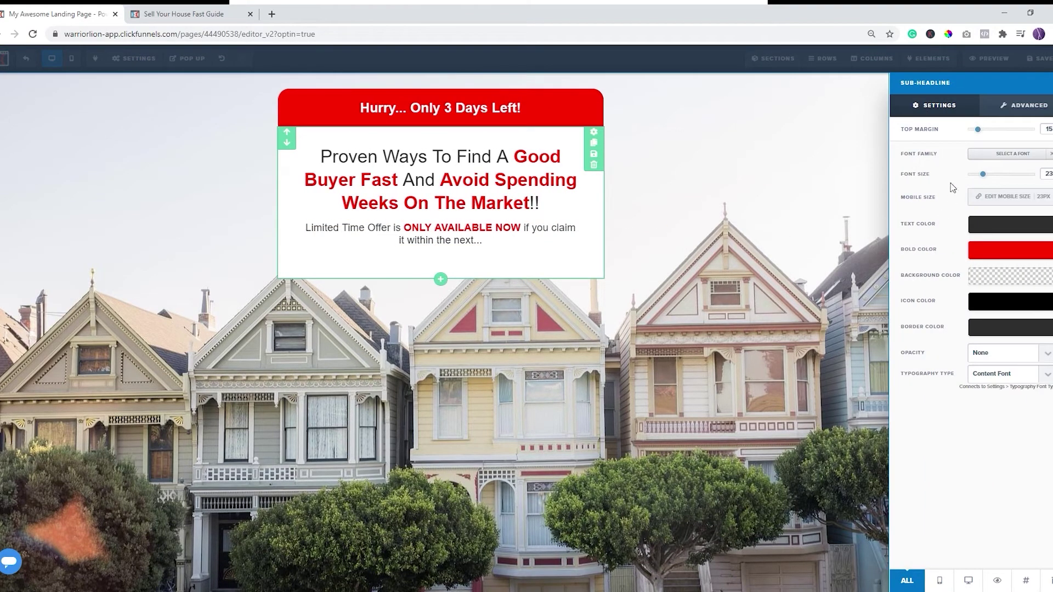
drag(983, 132, 988, 132)
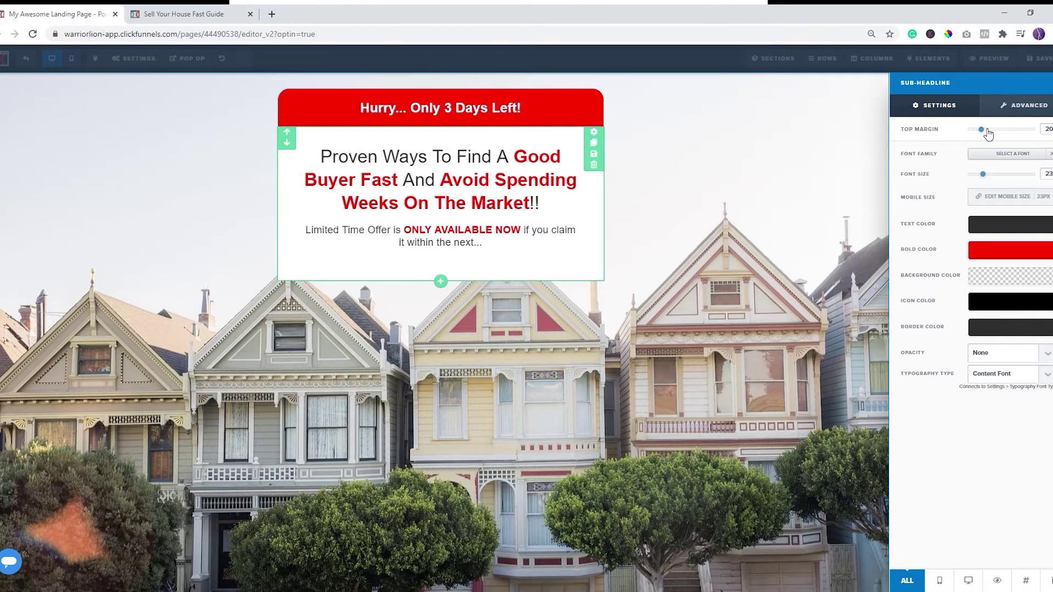
click(749, 293)
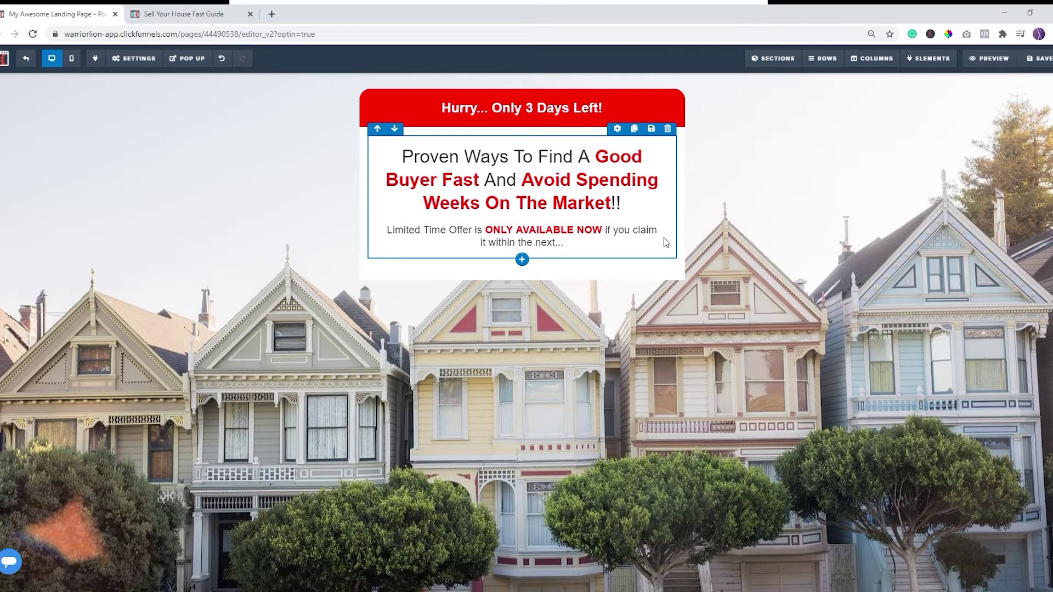
- Add a Countdown 2.0 element below the sub-headline
click(524, 252)
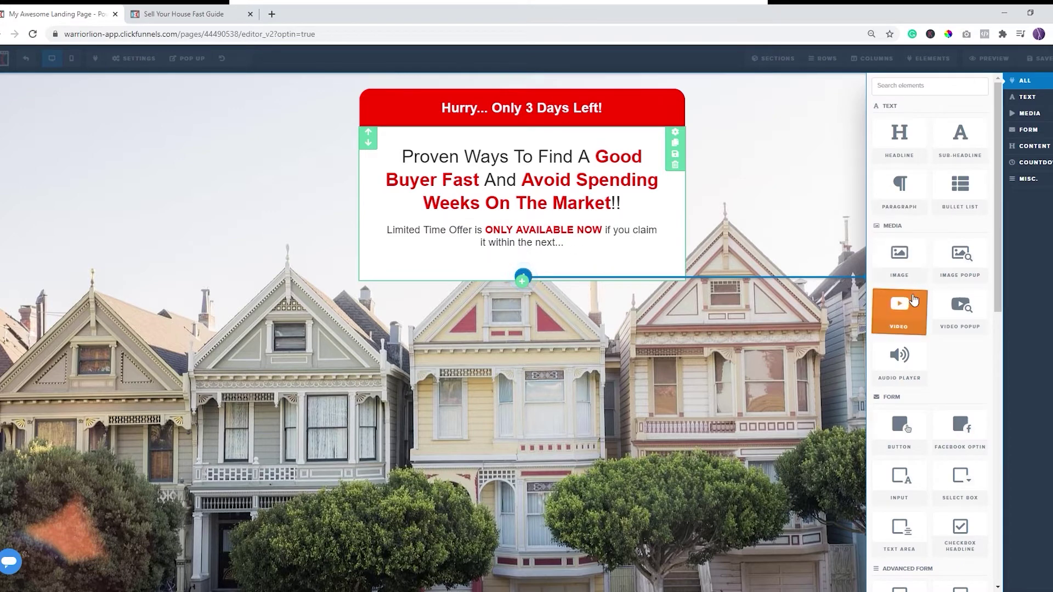
scroll(914, 300, down, 5)
scroll(914, 301, down, 1)
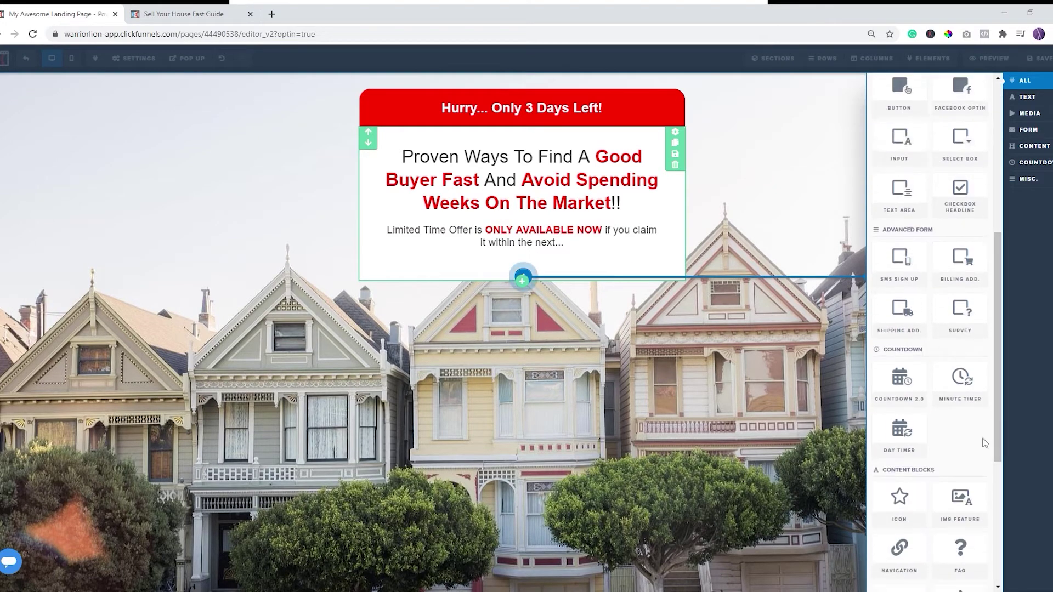
click(898, 382)
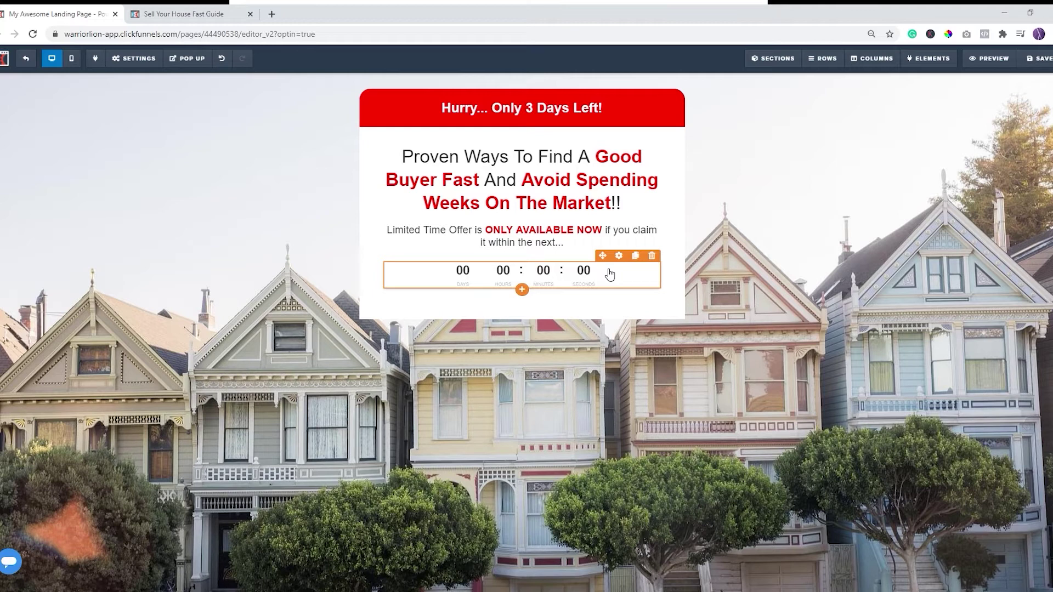
- Set the countdown's end date to 11/15/2020 and its end time to 10 AM
click(624, 258)
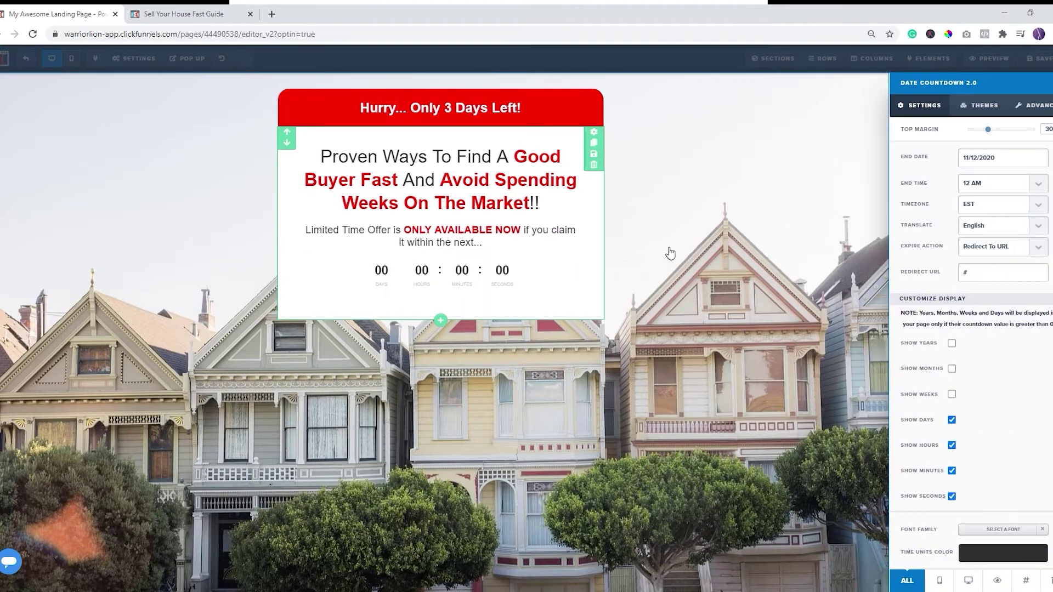
click(996, 157)
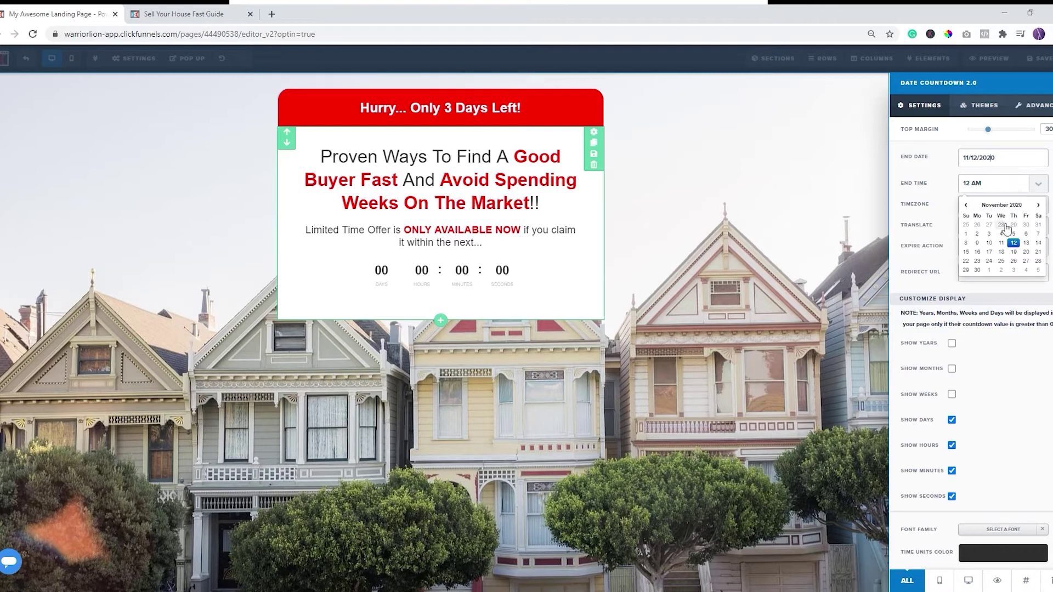
click(967, 253)
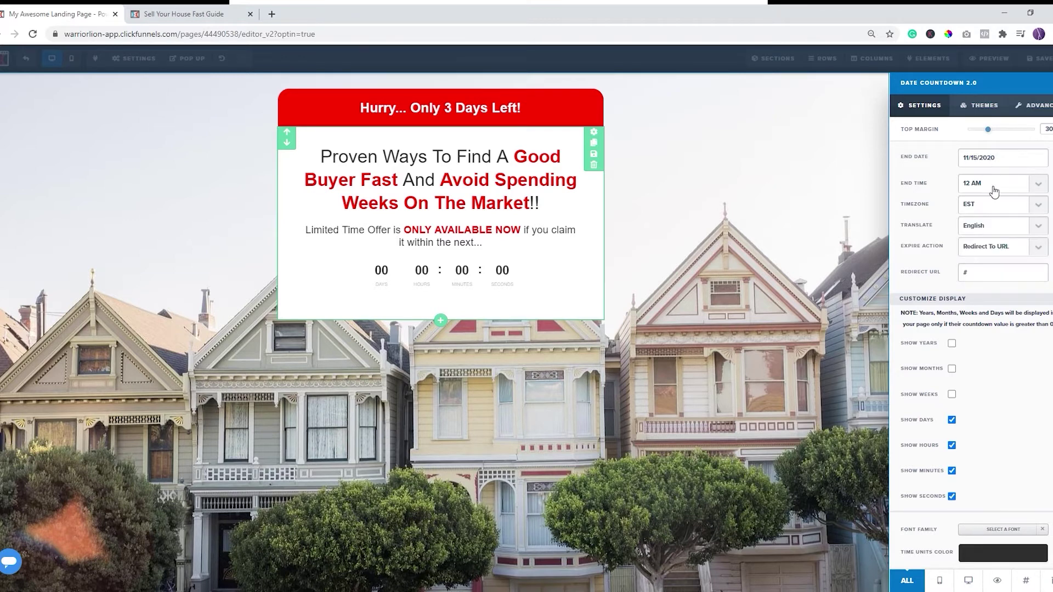
click(981, 278)
- Try the Show & Hide Elements expire action for the countdown and return it to Redirect To URL
click(1015, 275)
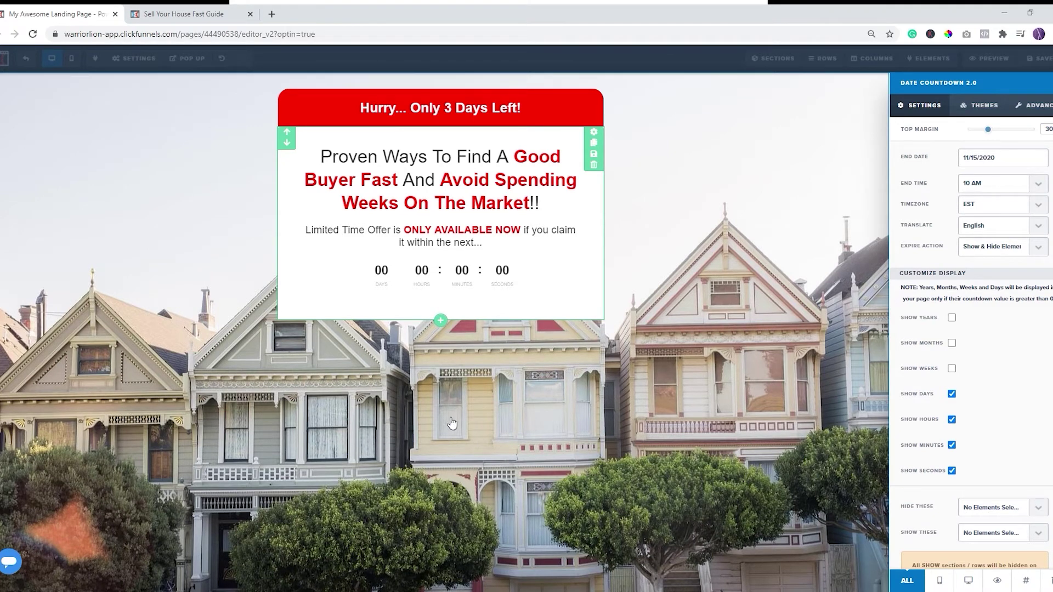
click(987, 256)
click(985, 262)
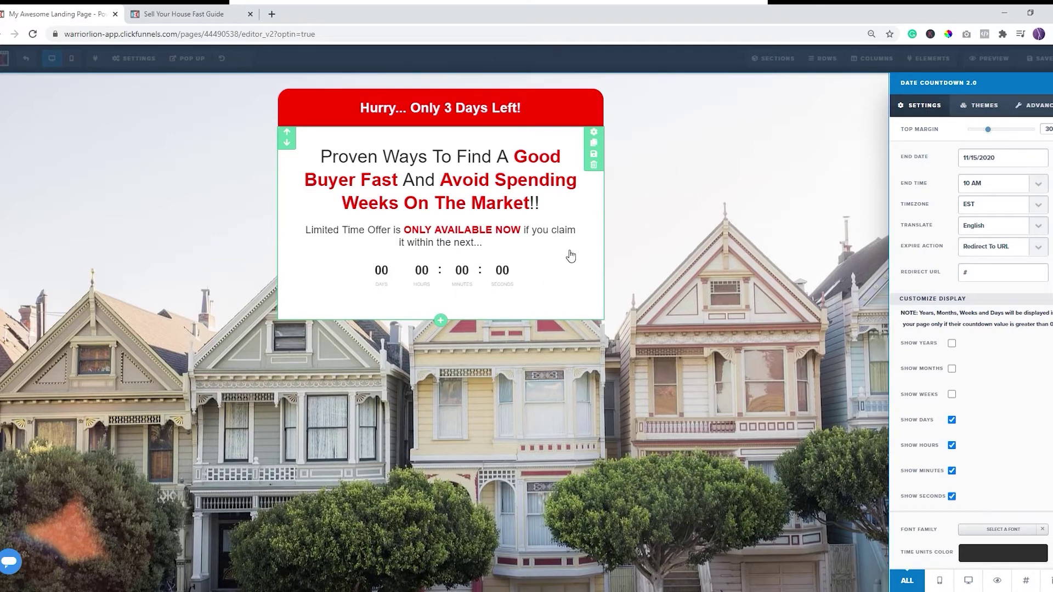
- Apply the theme with white digits in black circles to the countdown
click(976, 107)
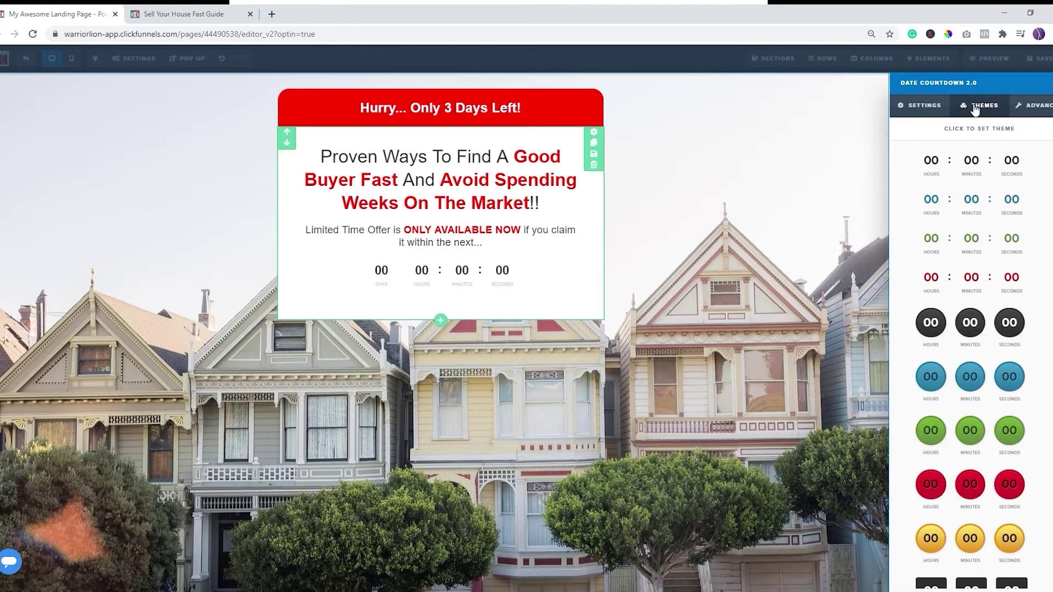
click(981, 323)
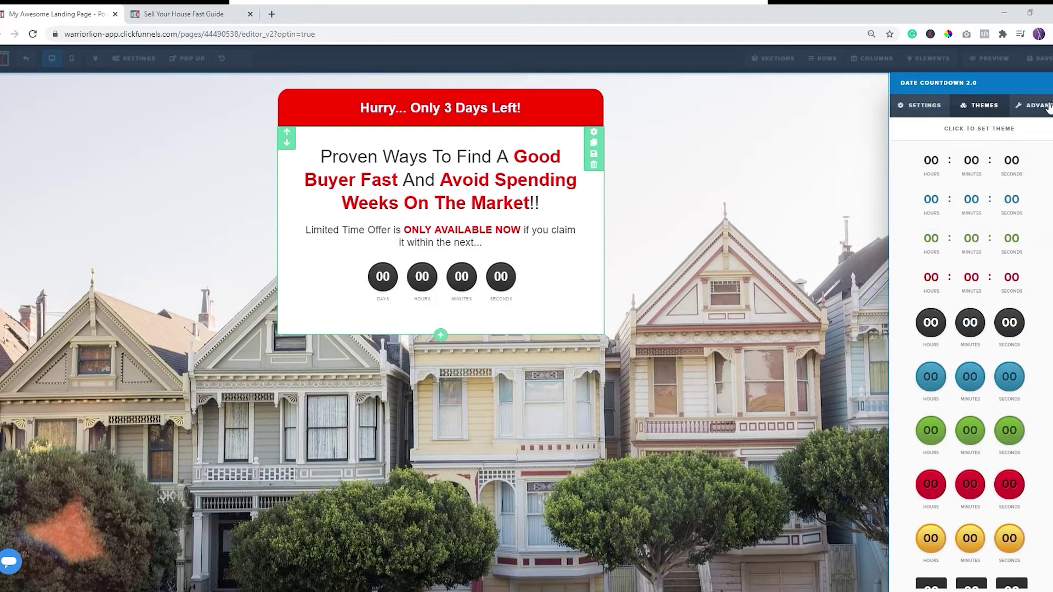
click(806, 173)
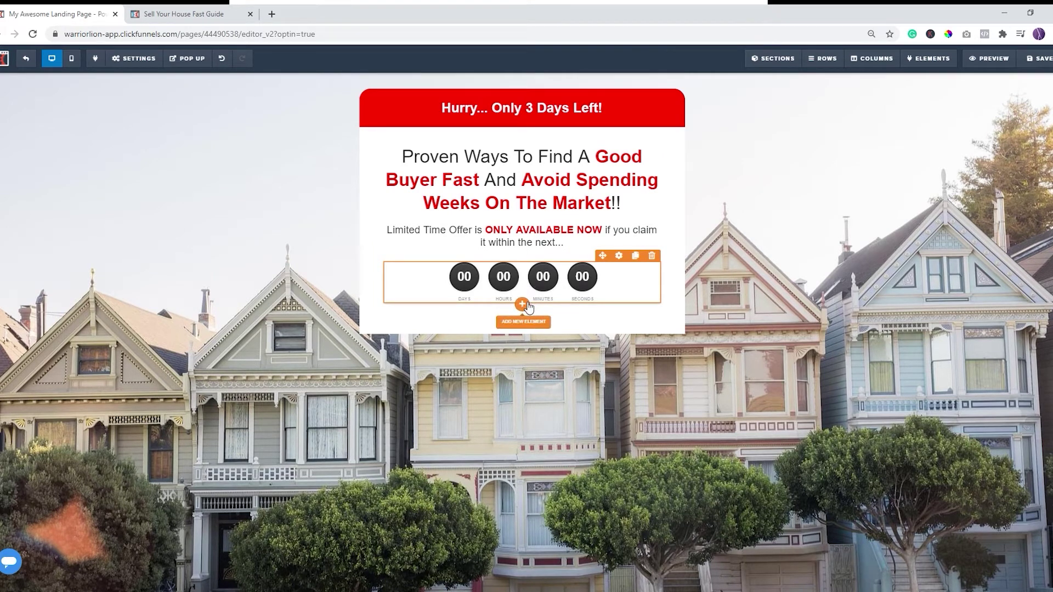
- Add a divider element below the countdown timer
click(524, 305)
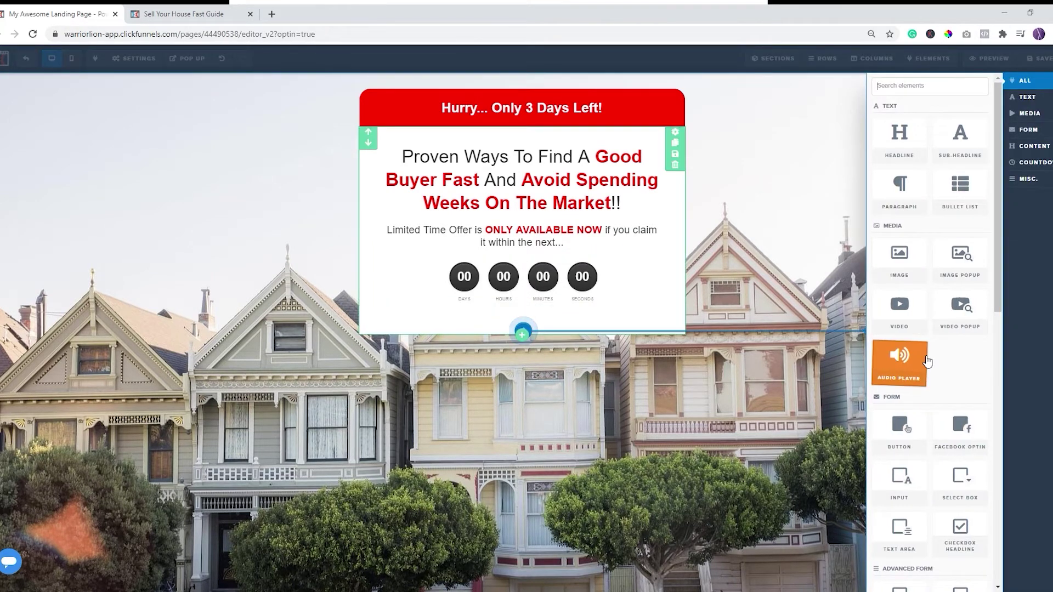
scroll(927, 361, down, 8)
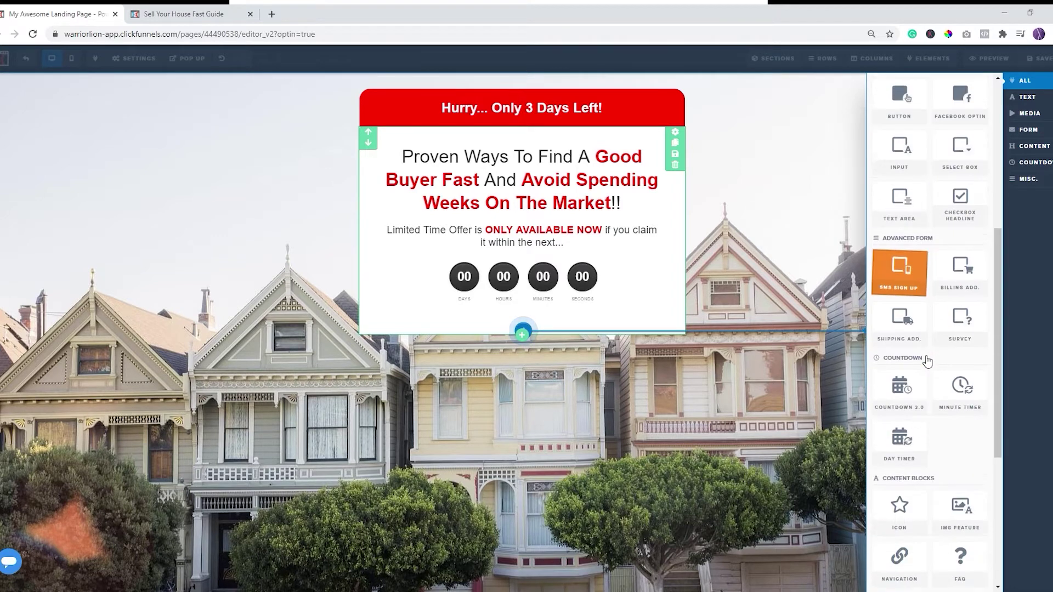
click(907, 542)
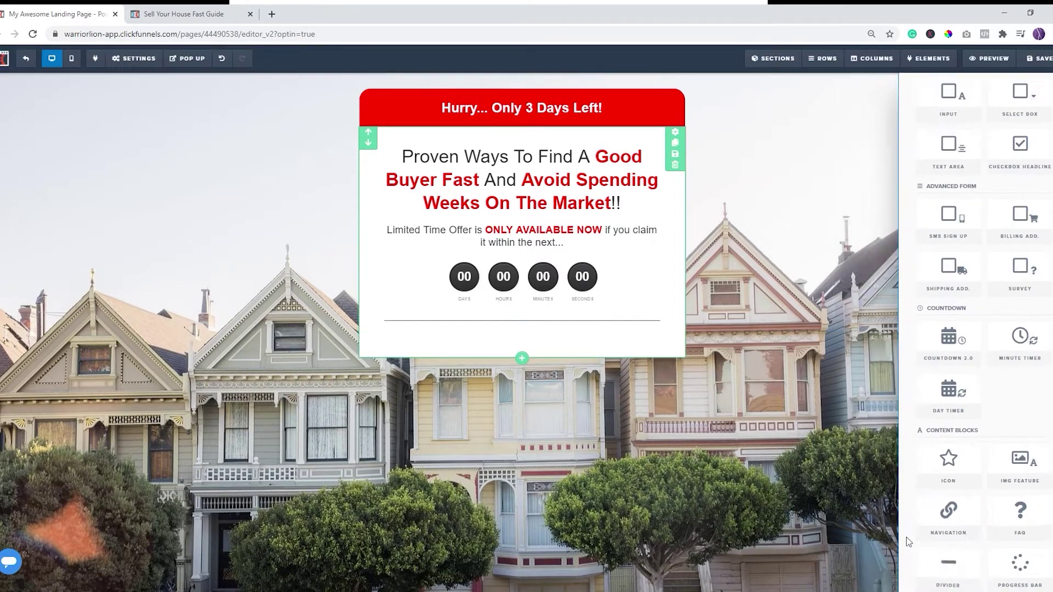
- Style the divider below the countdown with 50 Percent width, center alignment, red color and a top margin of 10
click(601, 322)
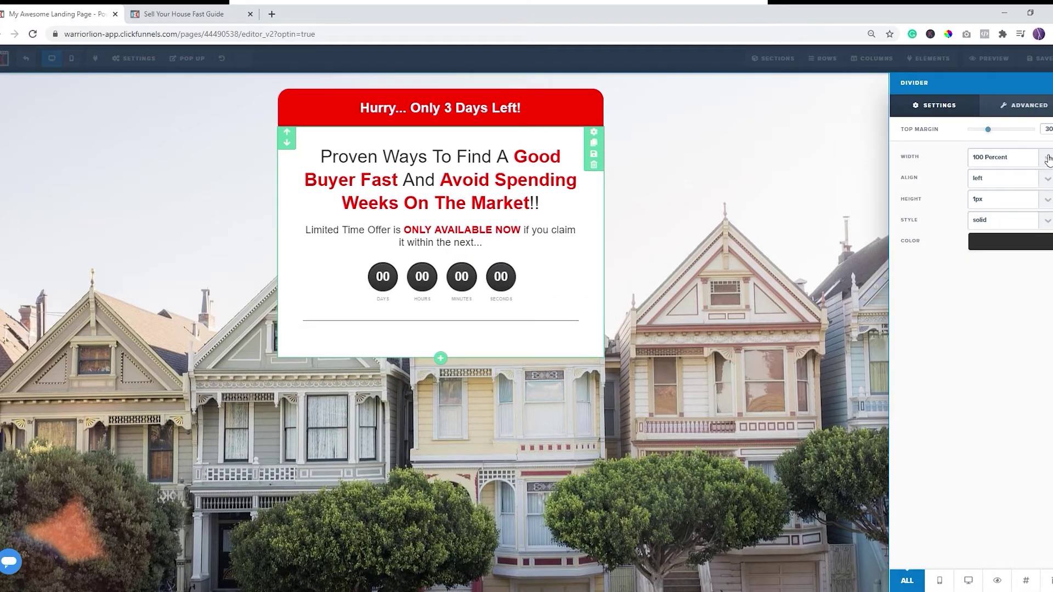
click(1002, 207)
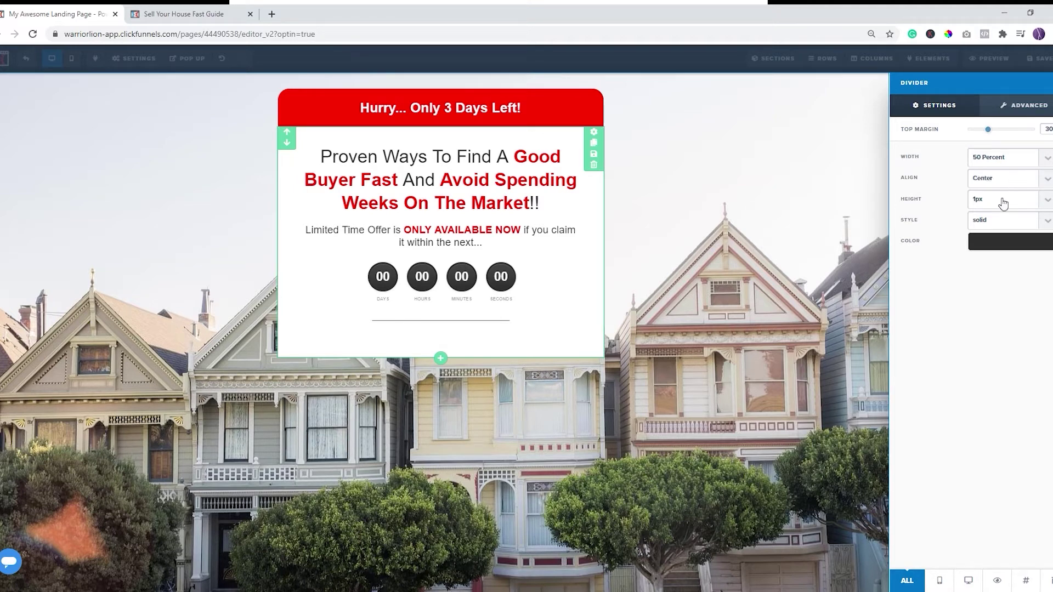
click(989, 248)
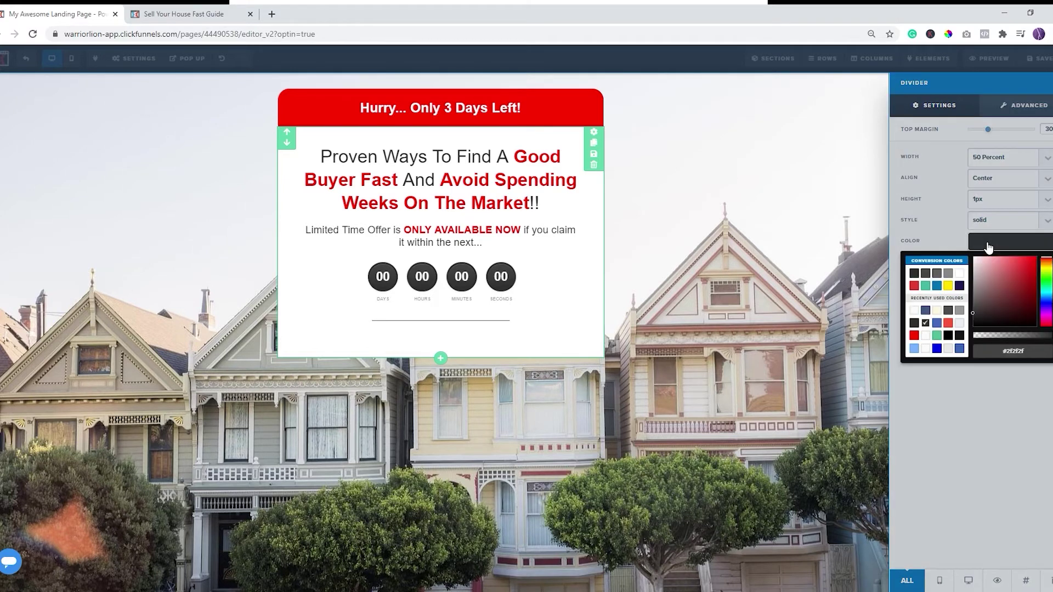
click(915, 336)
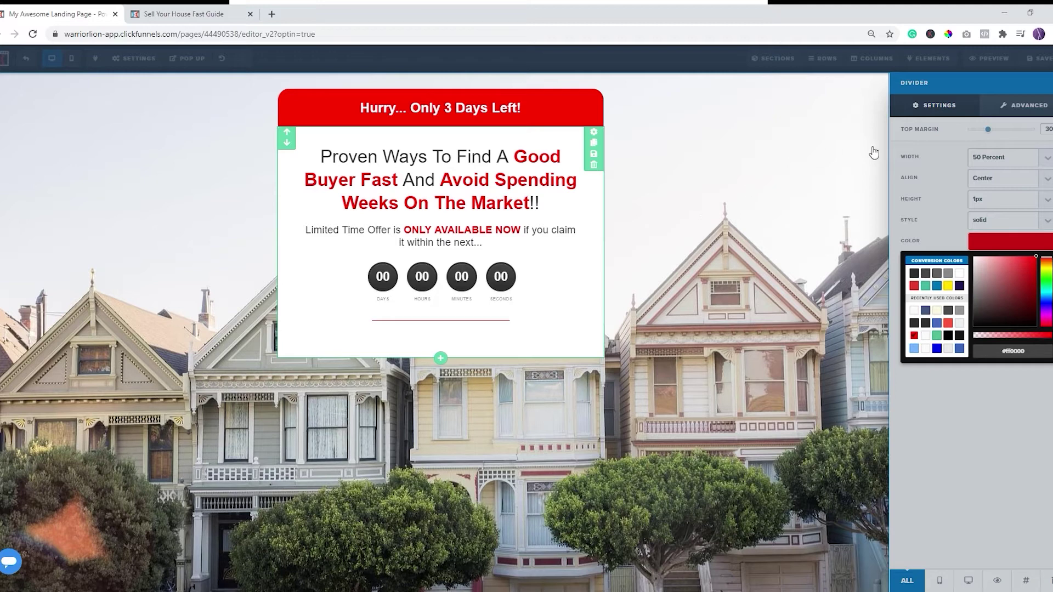
click(954, 162)
drag(994, 134, 979, 135)
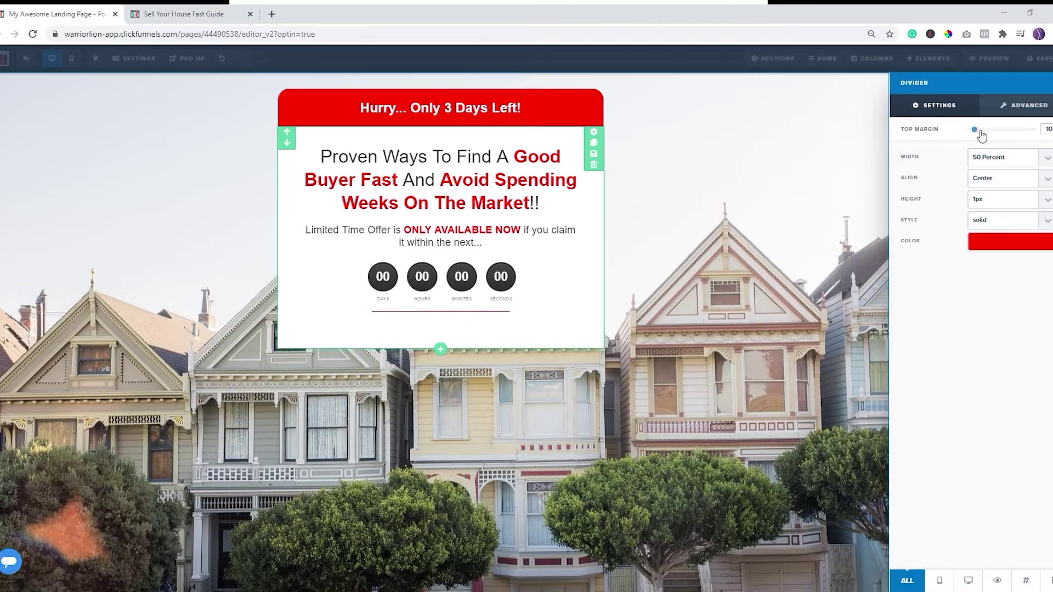
click(806, 242)
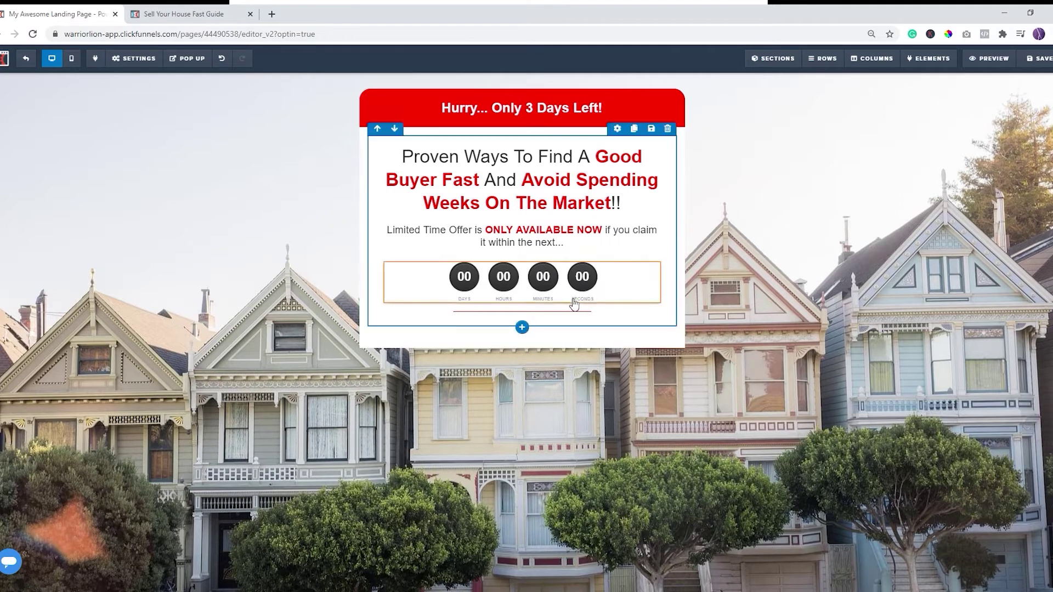
- Add a sub-headline below the divider reading "Enter Your Email To Claim Your Free Guide Now!"
click(523, 318)
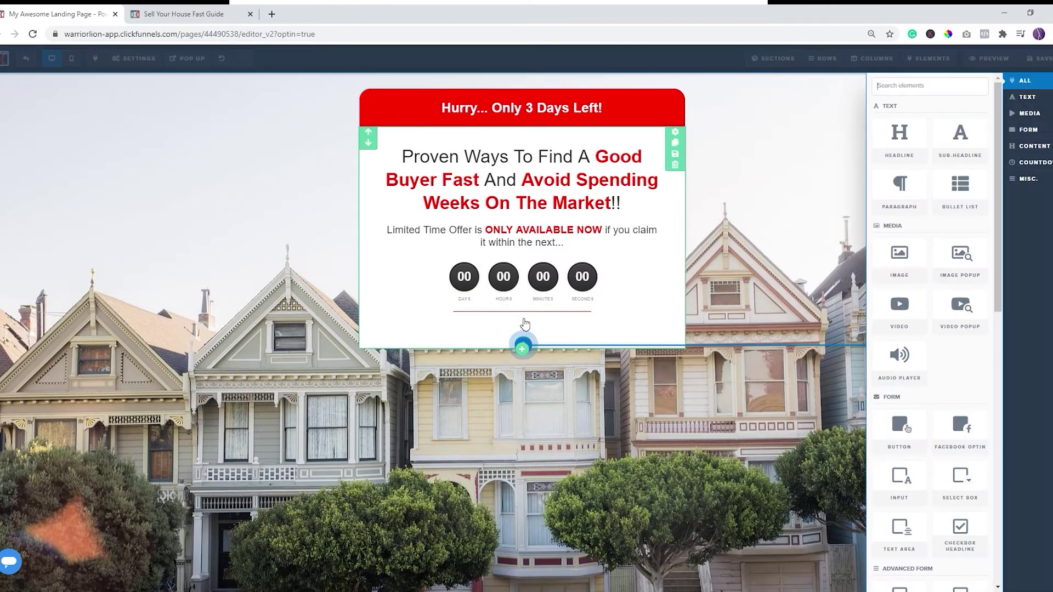
click(955, 143)
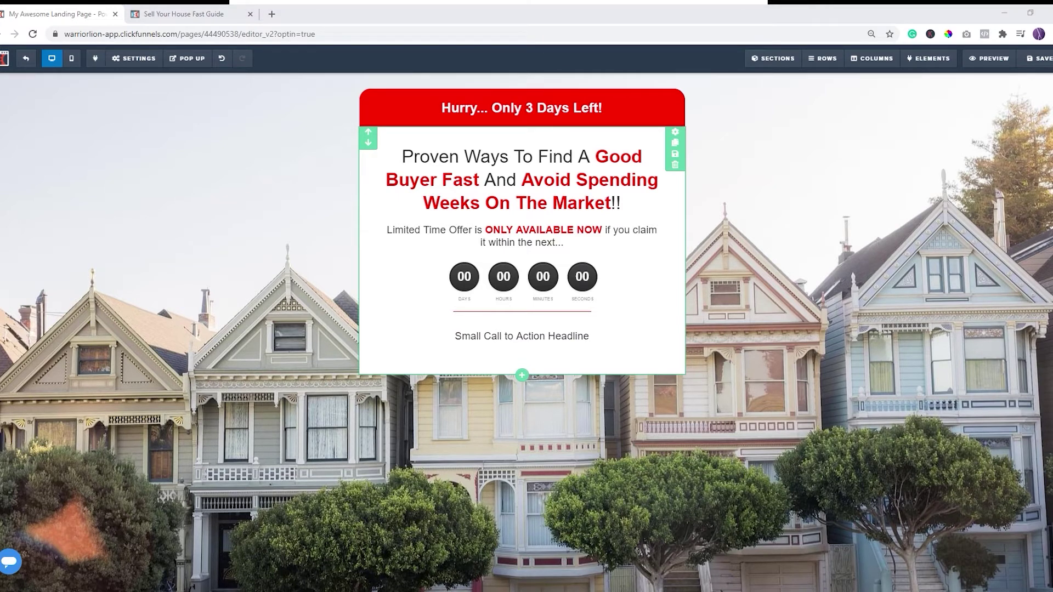
click(548, 337)
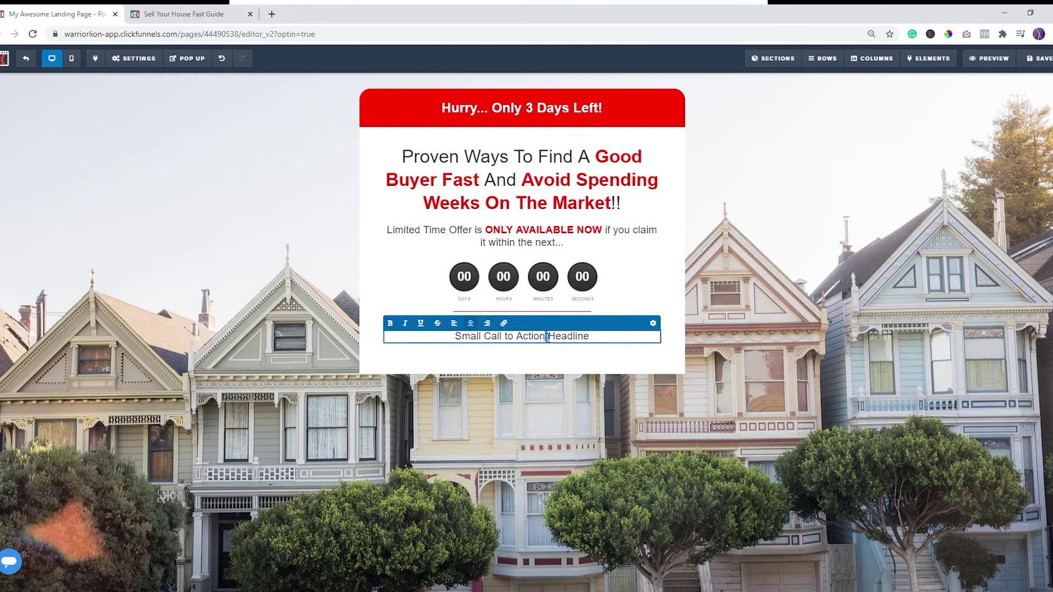
key(ctrl+a)
text(Enter Your Email To Claim Your Free Guide Now!)
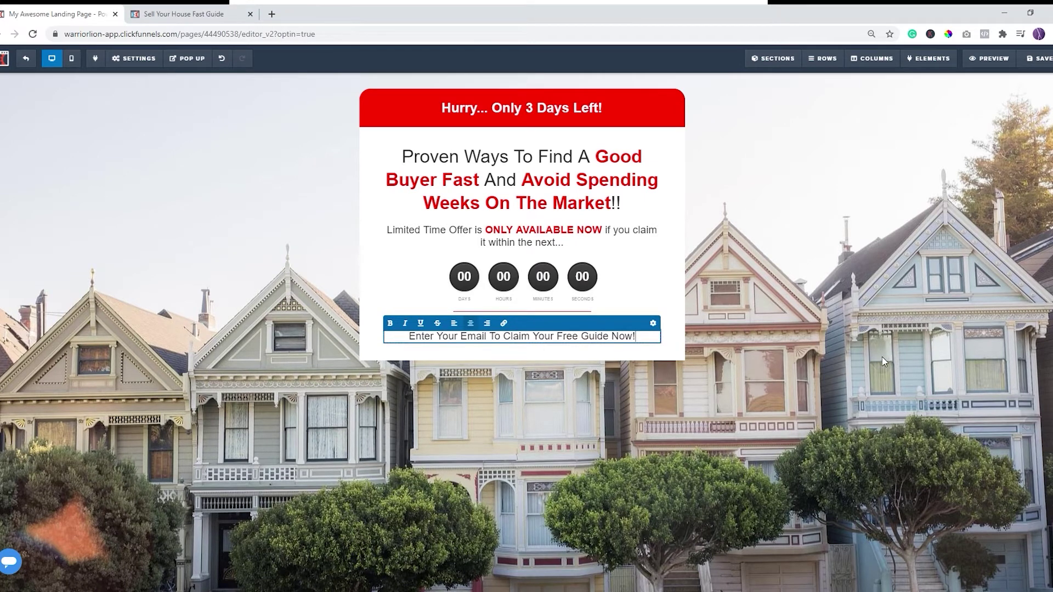
click(840, 388)
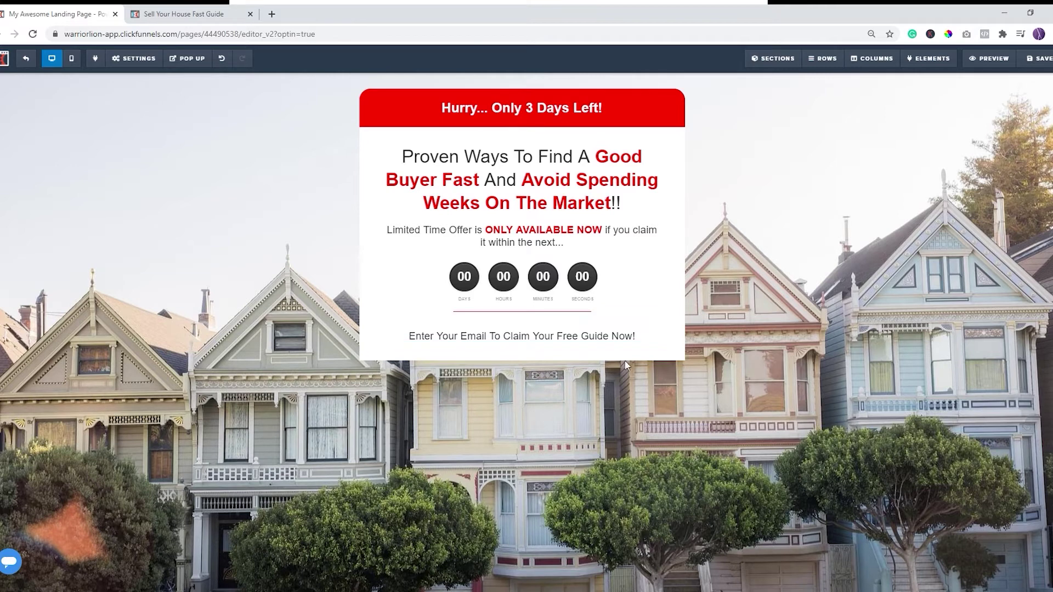
- Make the word "Free" bold in the new sub-headline and set its bold color to red
click(574, 340)
double_click(568, 338)
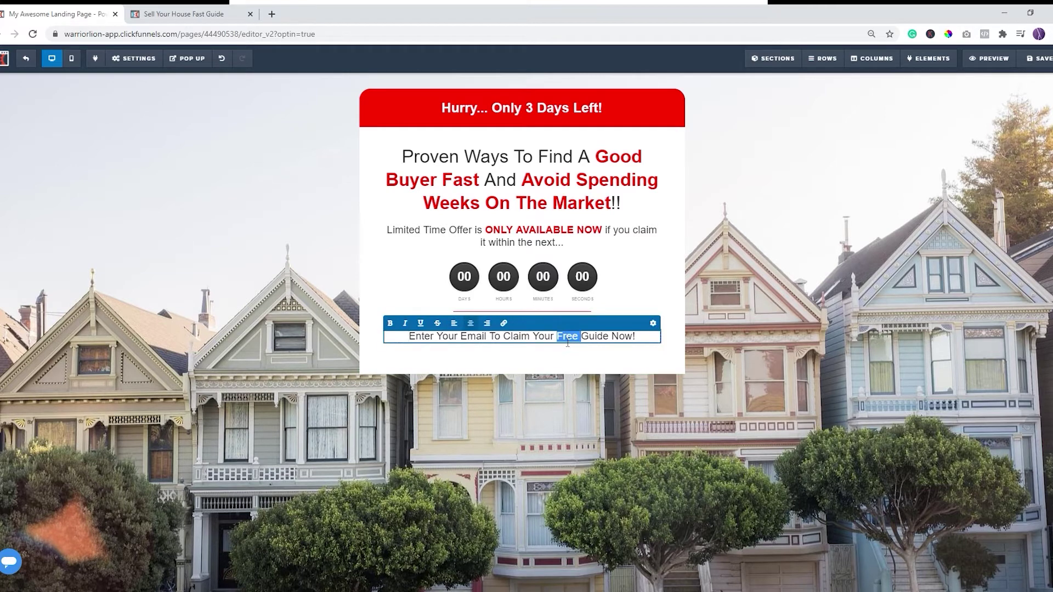
click(390, 323)
click(876, 433)
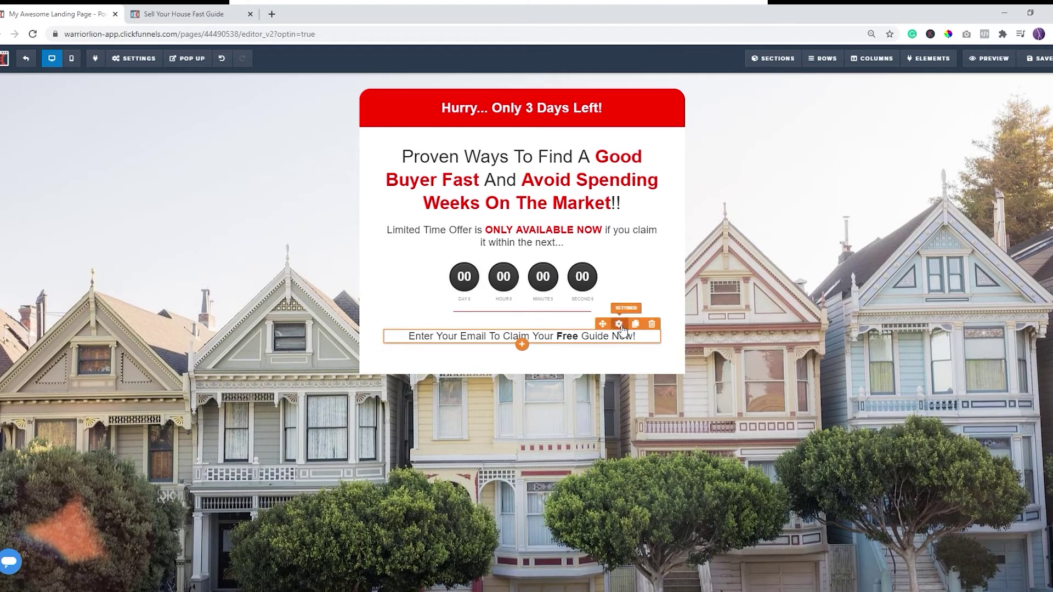
click(619, 325)
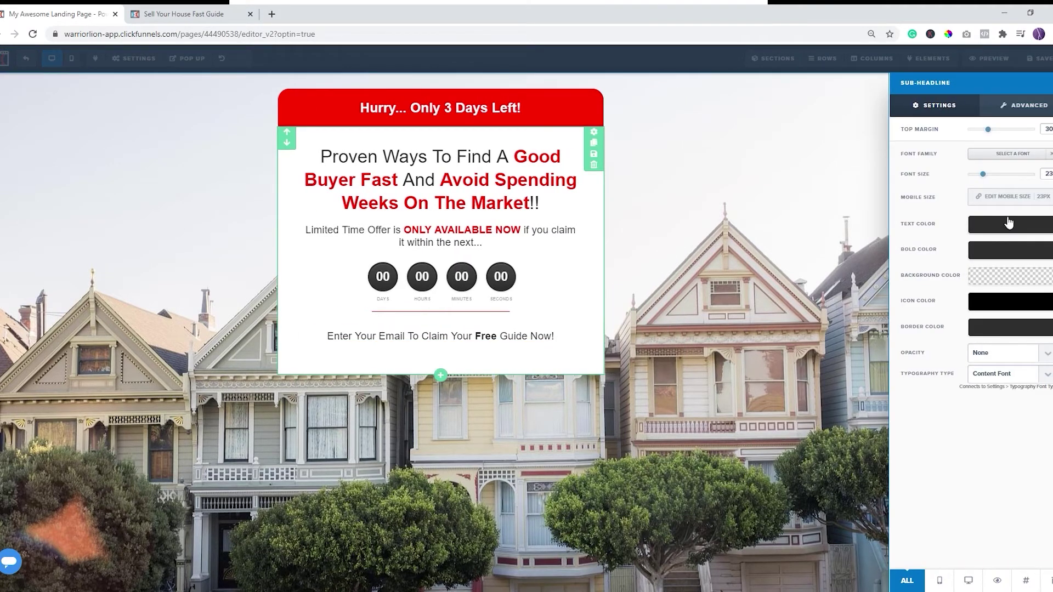
click(984, 256)
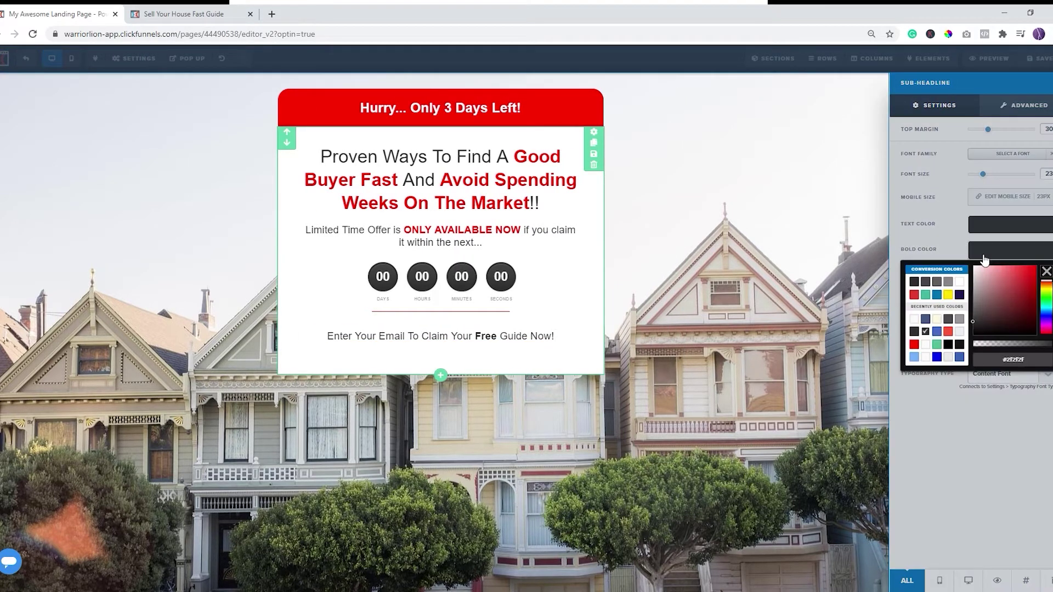
click(915, 344)
click(673, 220)
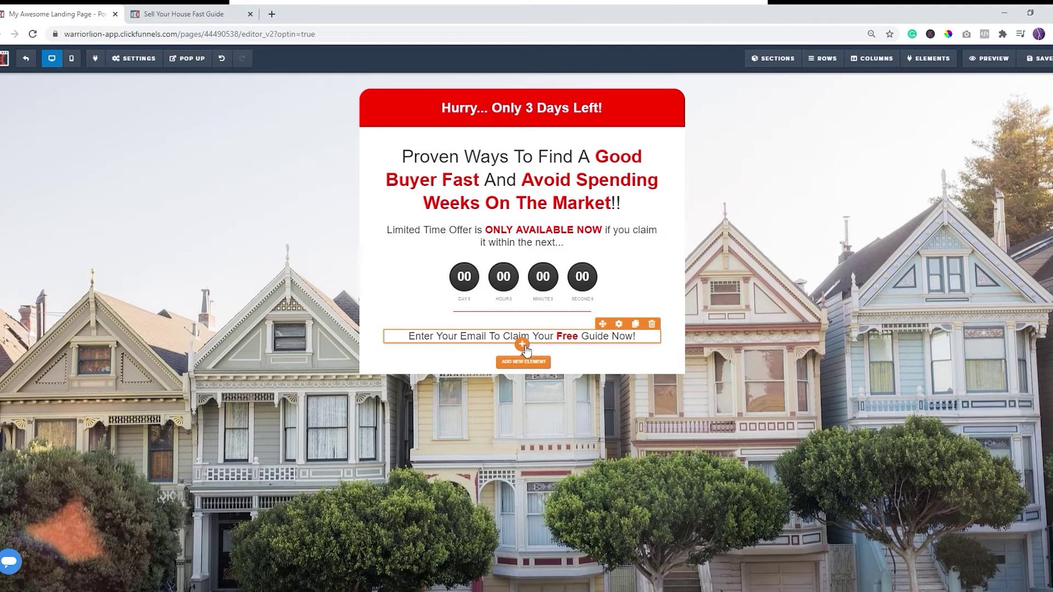
- Add an input field below the email sub-headline and a button element beneath that field
click(524, 345)
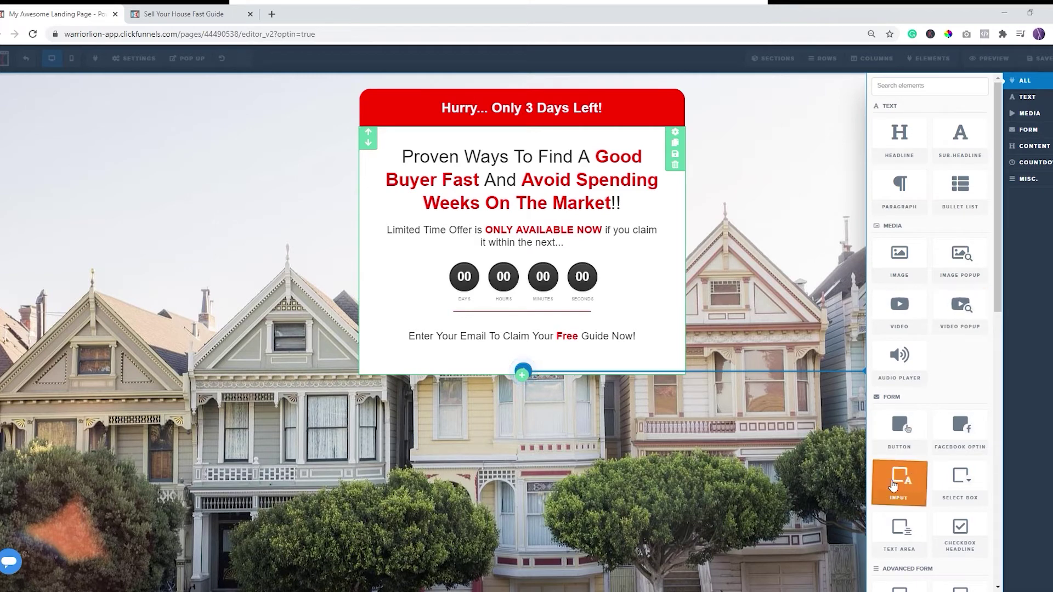
click(911, 481)
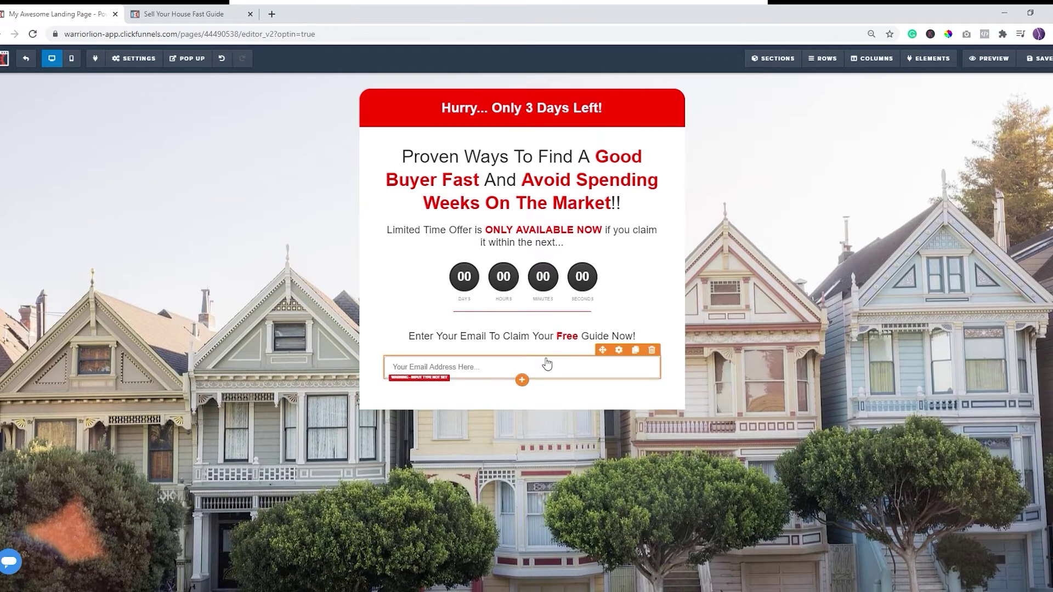
click(522, 381)
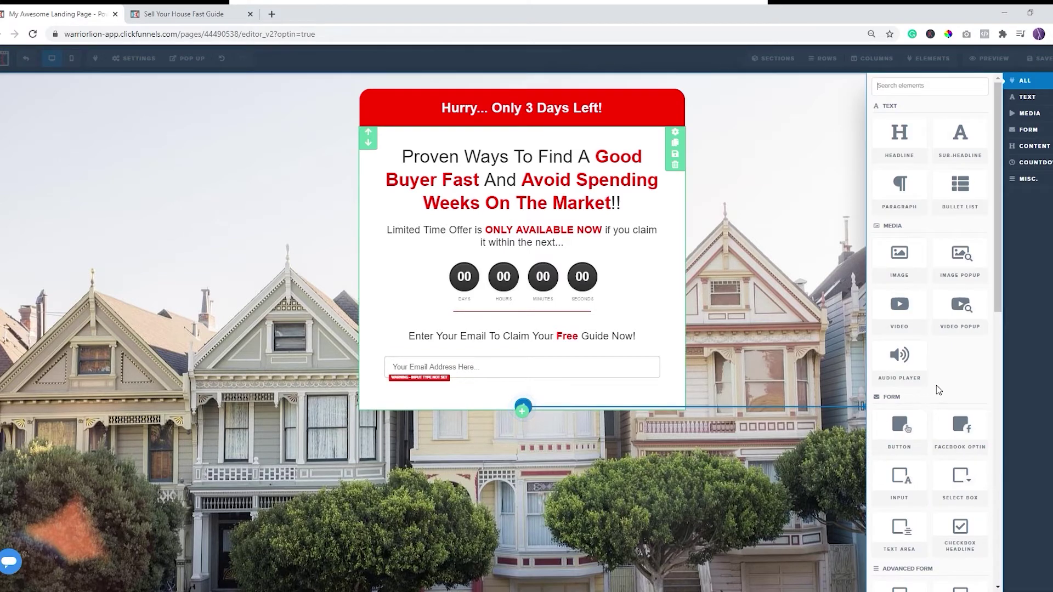
click(903, 431)
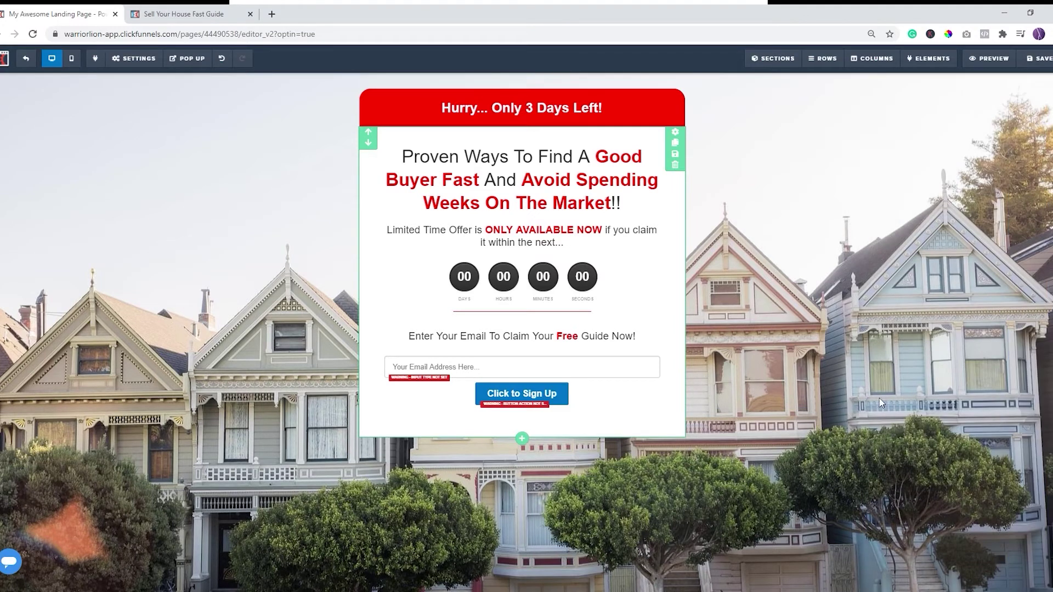
- Set the input field's type to Email Address
click(591, 375)
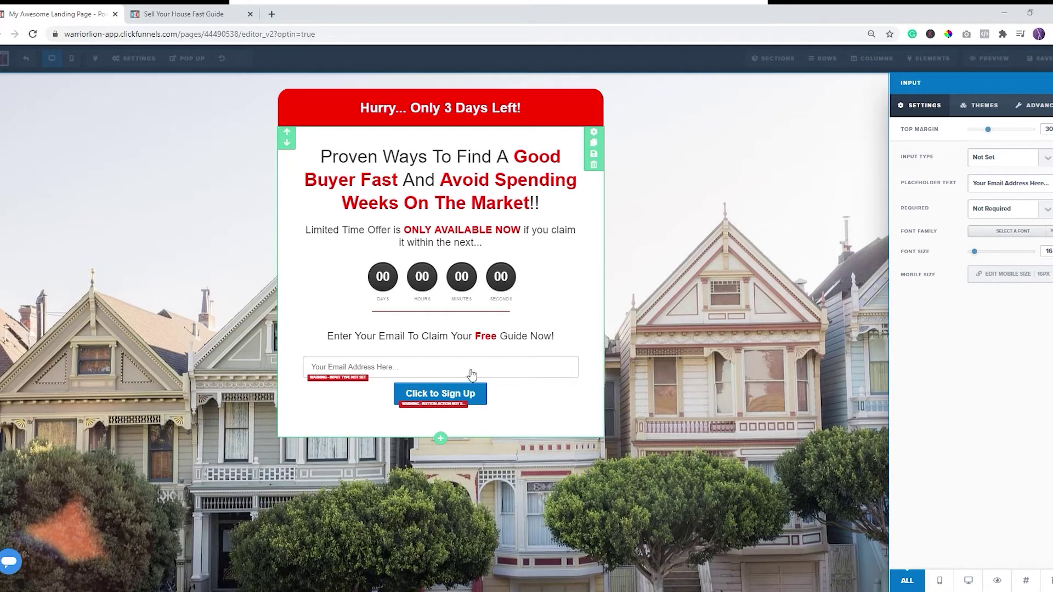
click(1009, 207)
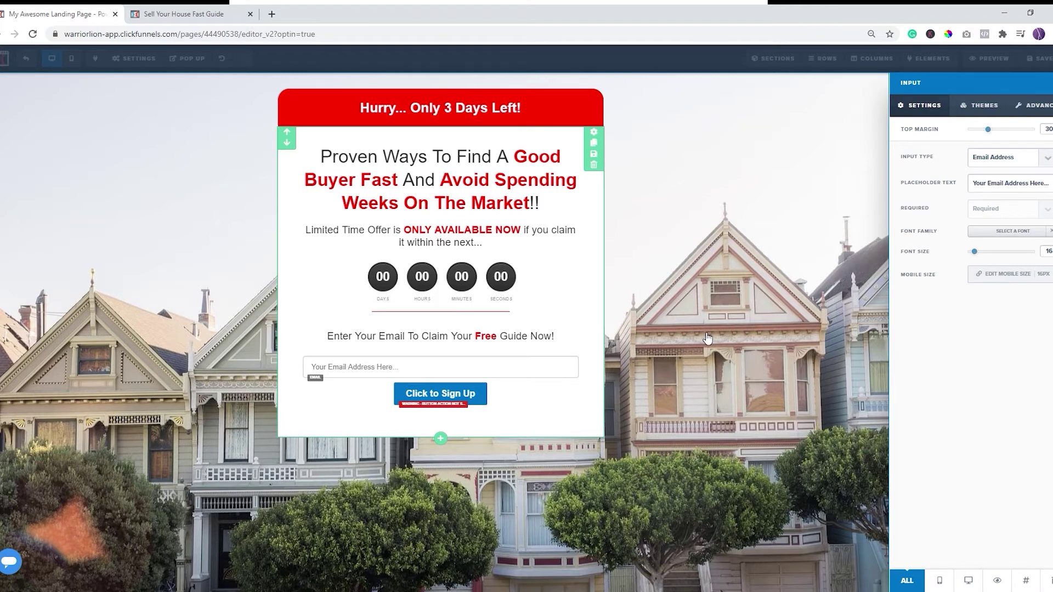
click(578, 401)
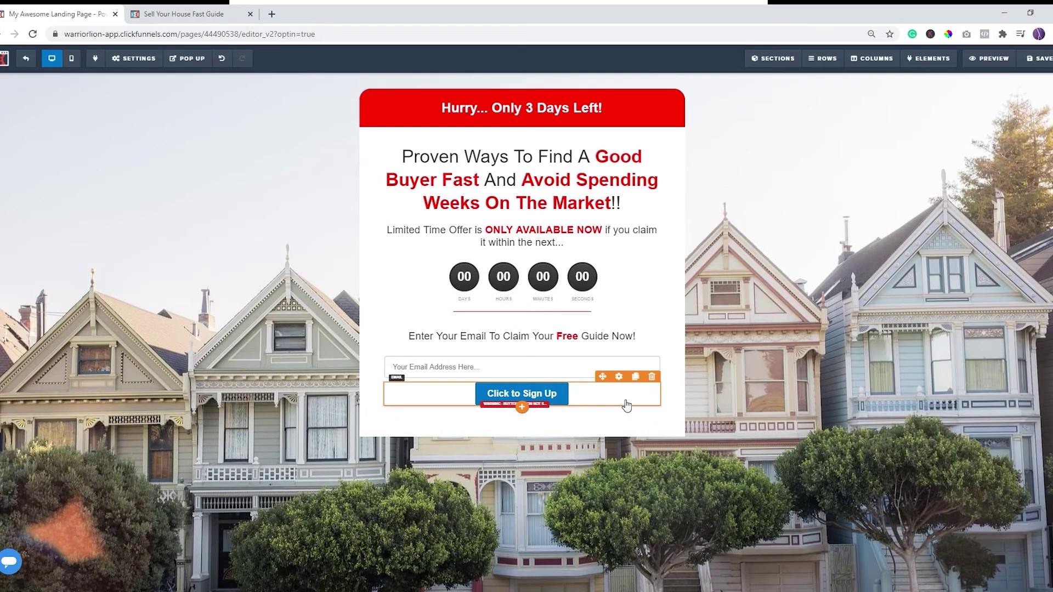
- Set the sign-up button's action to Submit Order / Submit Form
click(565, 398)
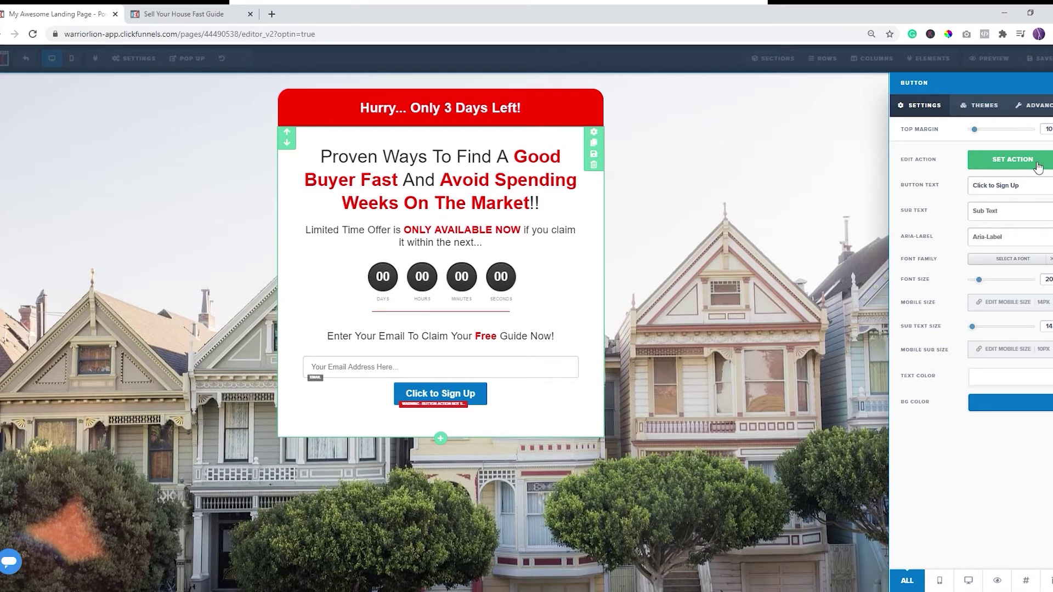
click(1039, 166)
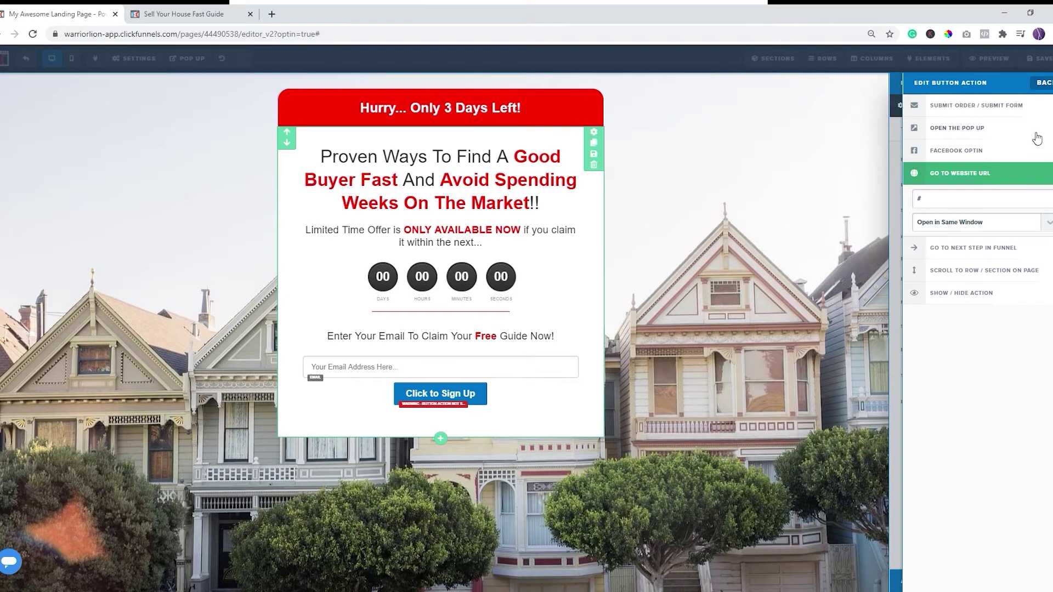
click(963, 109)
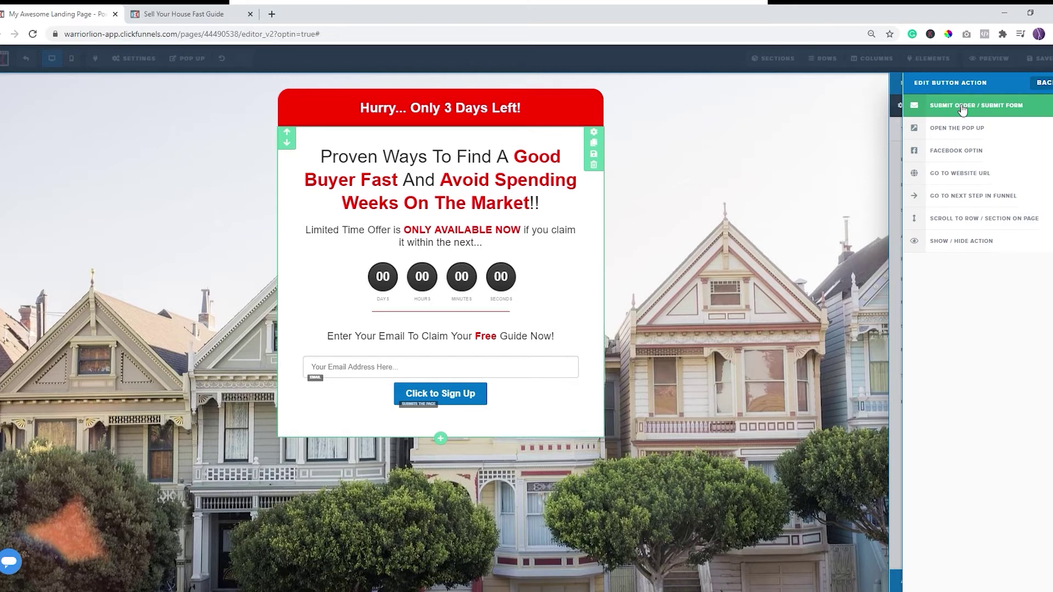
click(898, 159)
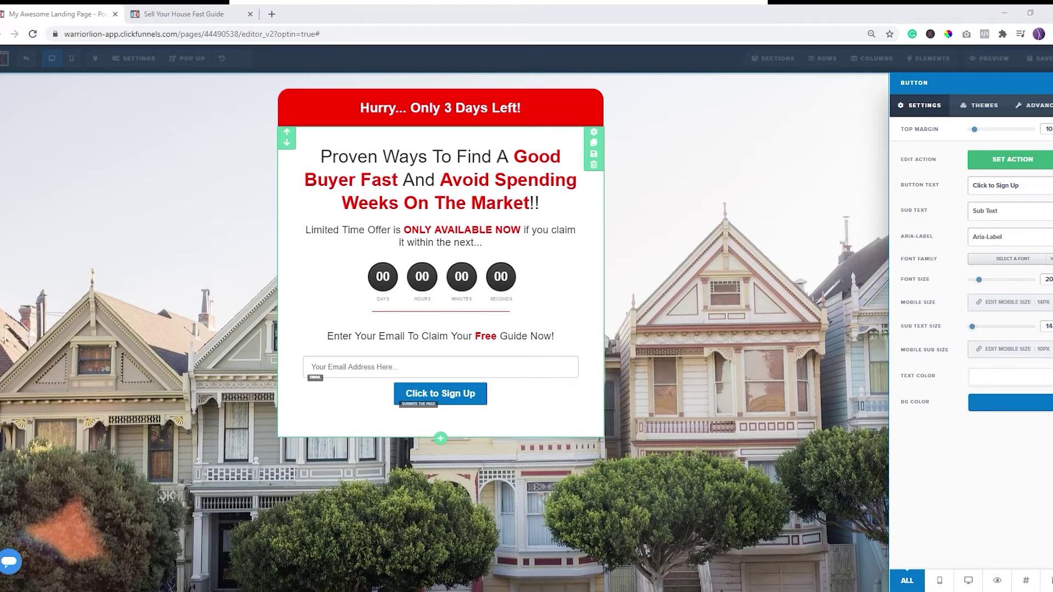
- Change the button text to "YES, Give Me The Free Guide!" and its sub text to "* Only 3 Days Left *"
triple_click(1000, 193)
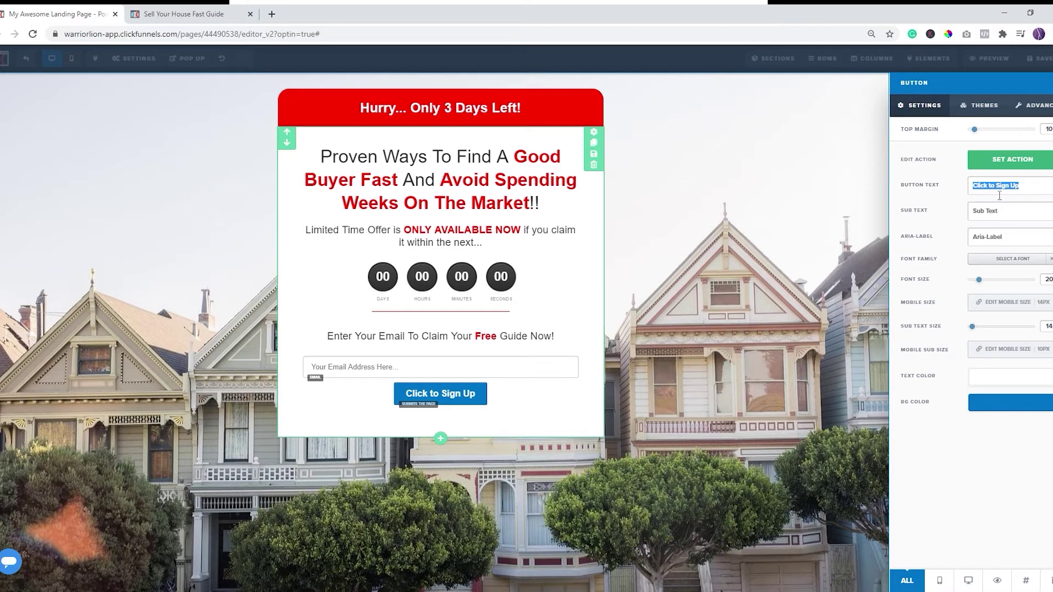
text(YES, Give Me The Free Guide!)
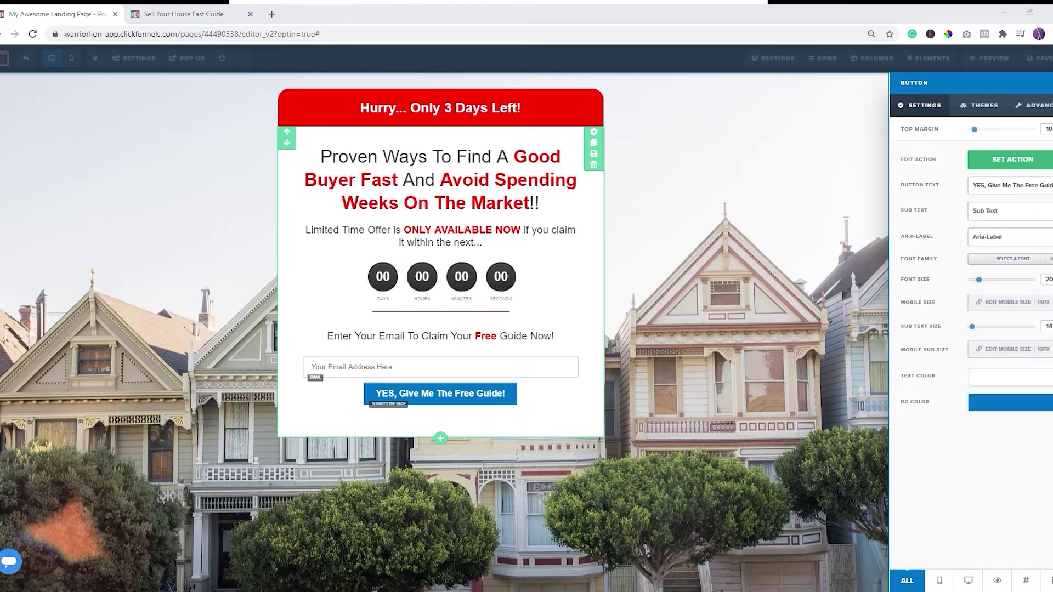
click(1011, 219)
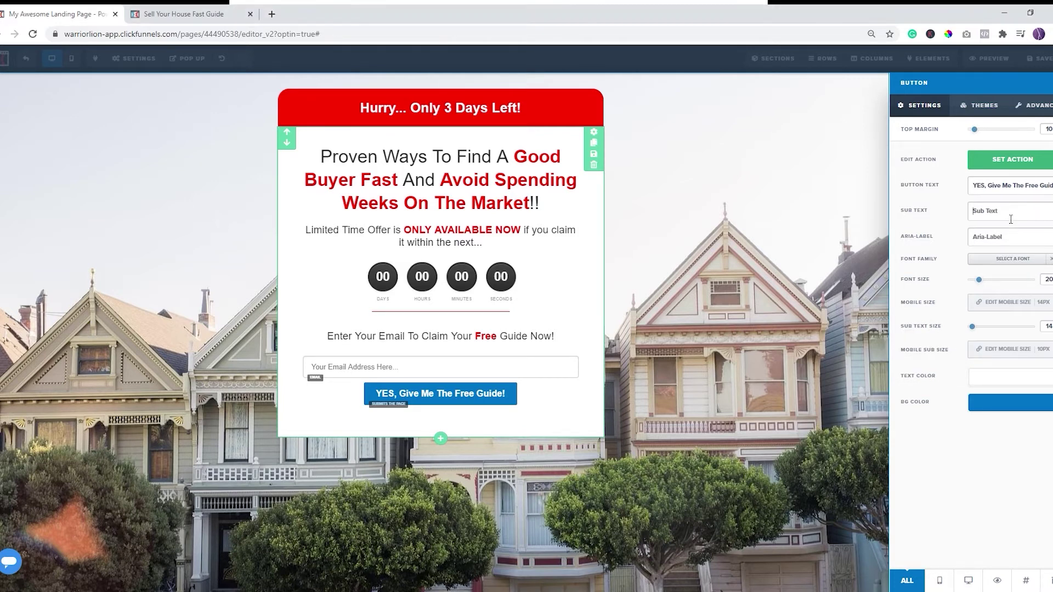
text(* Only 3 Days Left *)
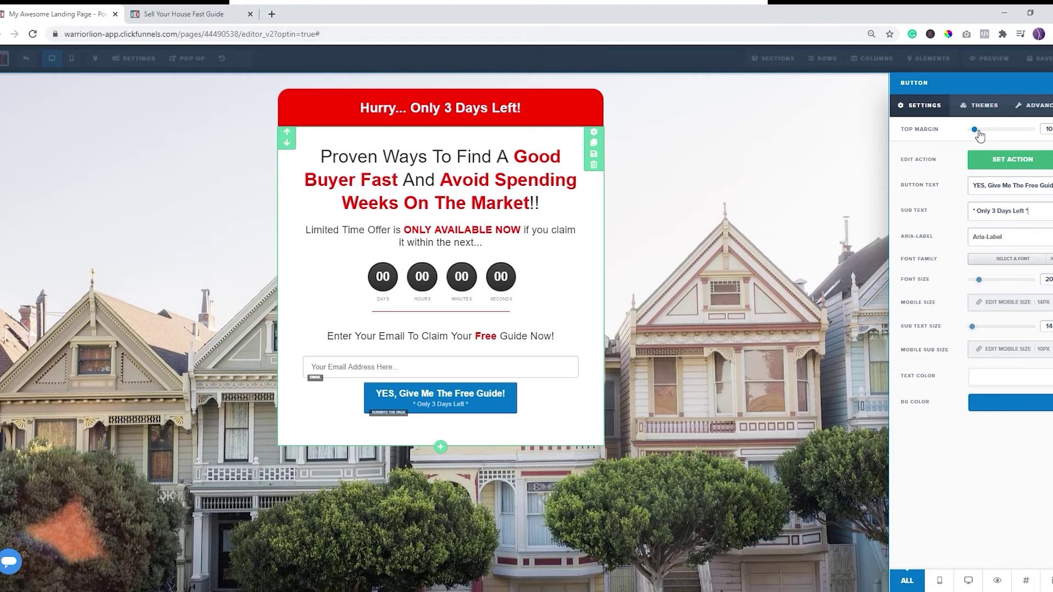
- Set the button's top margin to 15 and its background color to red
drag(981, 132, 978, 130)
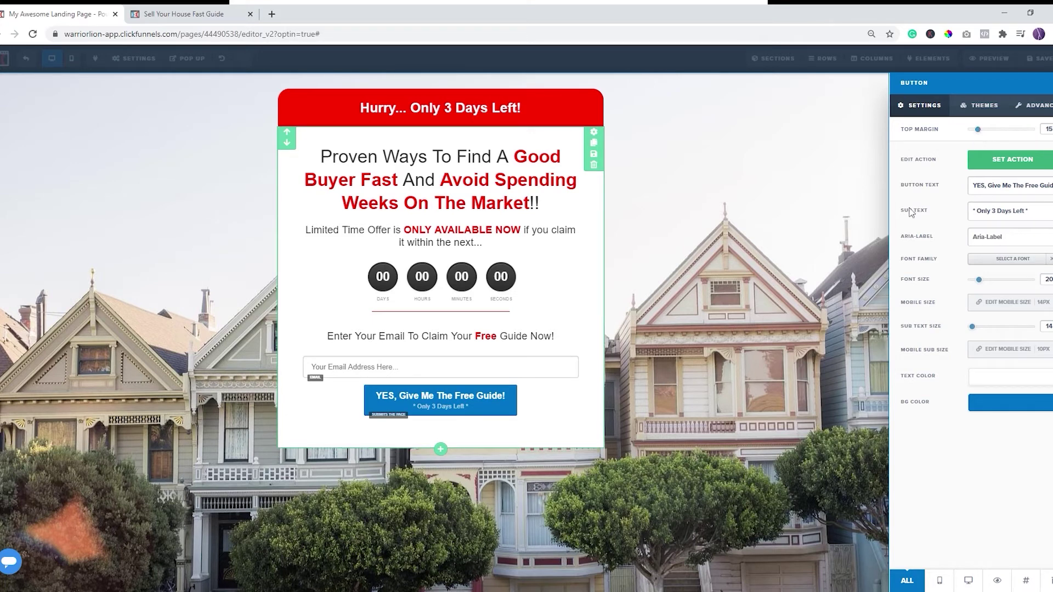
click(1007, 406)
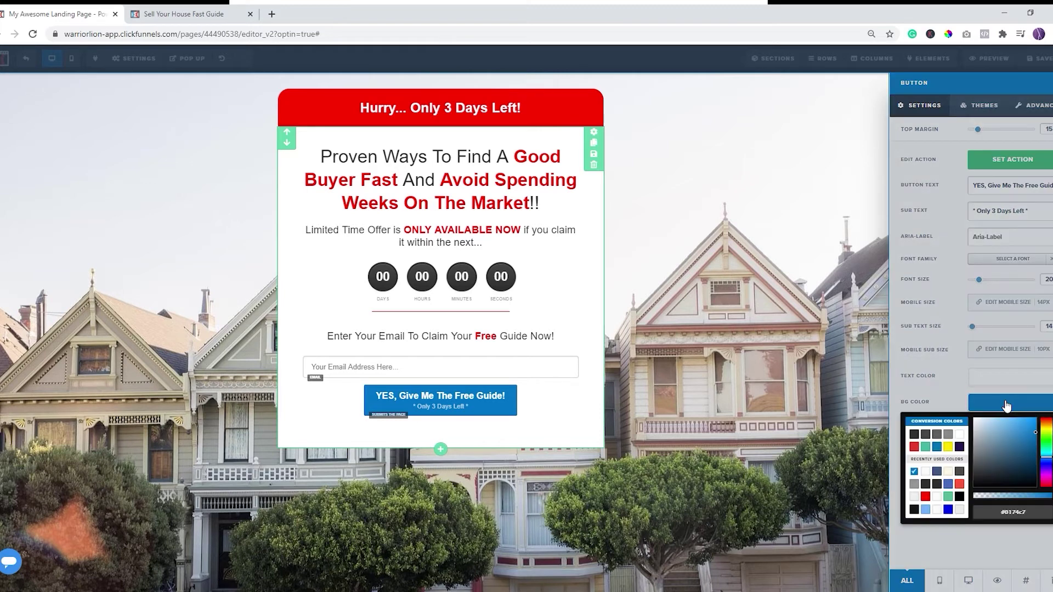
click(928, 499)
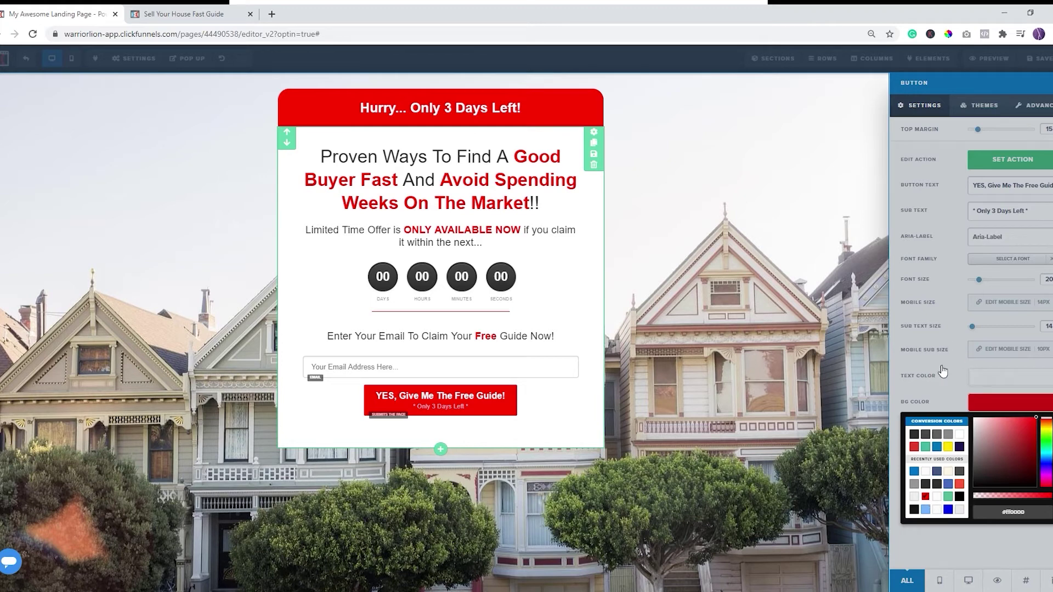
click(961, 558)
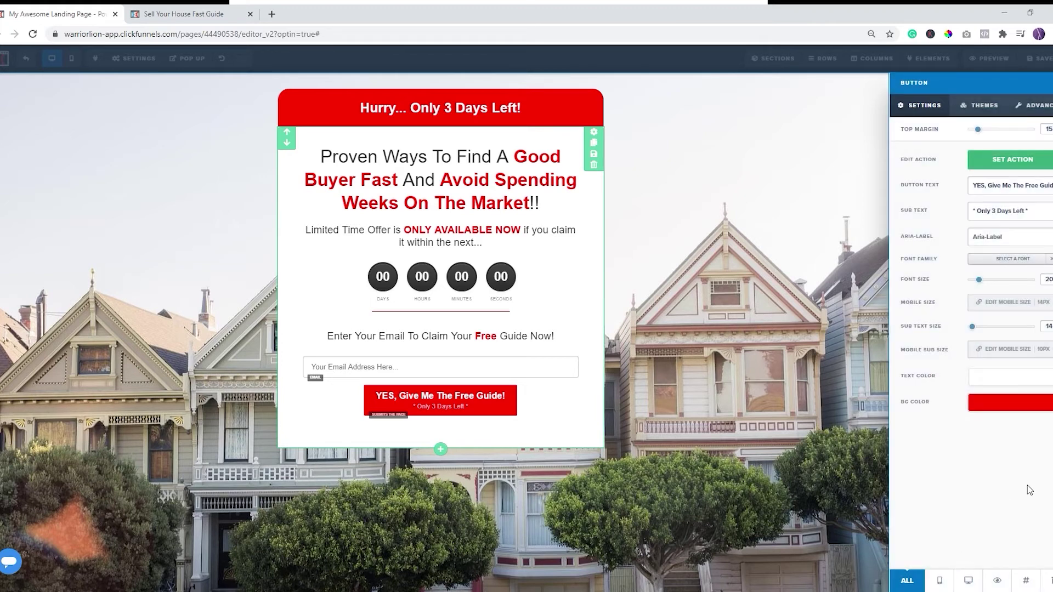
- Round the corners of the "YES, Give Me The Free Guide!" button to 10px
click(1037, 113)
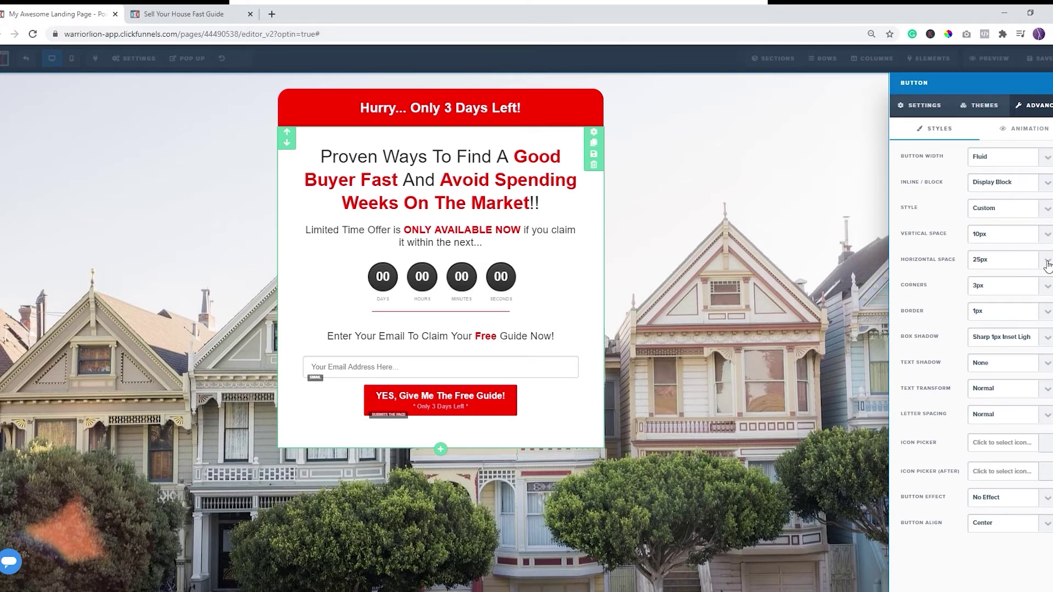
click(1048, 295)
click(995, 351)
click(988, 348)
- Try a 10px border on the button and set it back to 1px
click(1046, 314)
click(1009, 377)
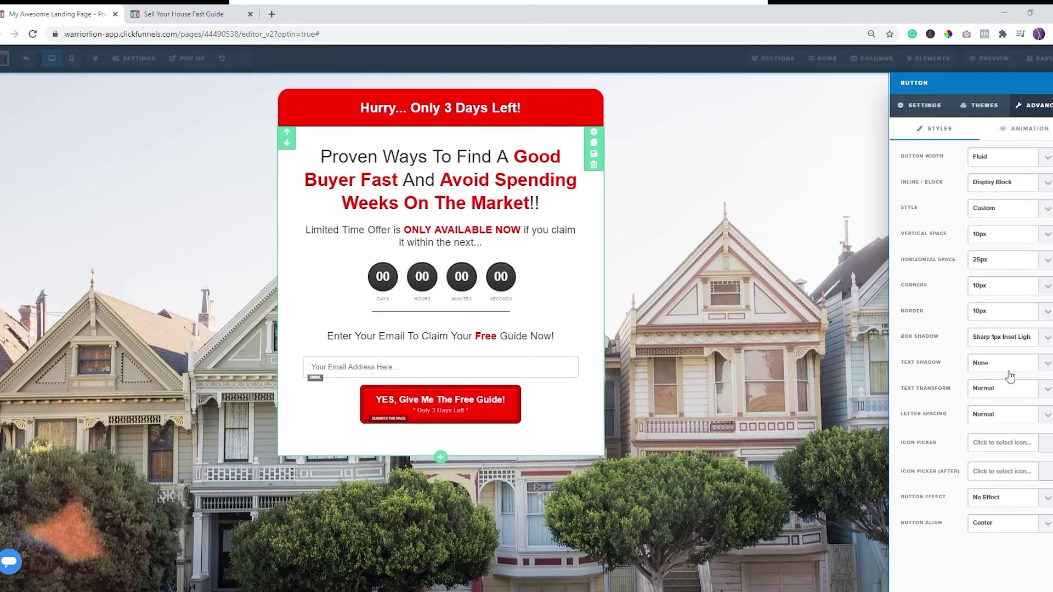
click(1046, 317)
click(990, 349)
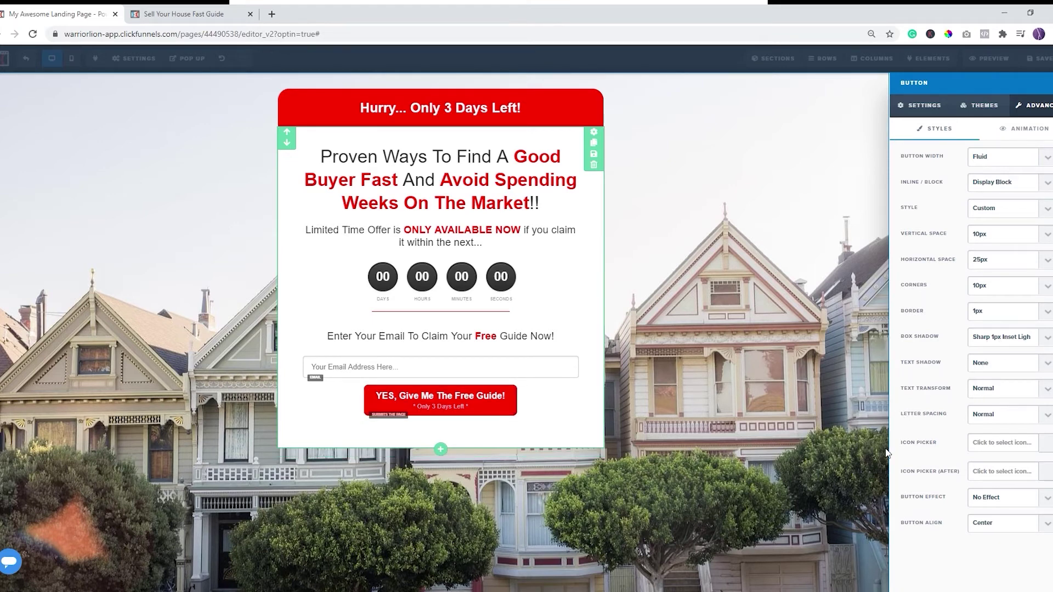
- Close the button settings and save the landing page without editing its SEO metadata
click(788, 427)
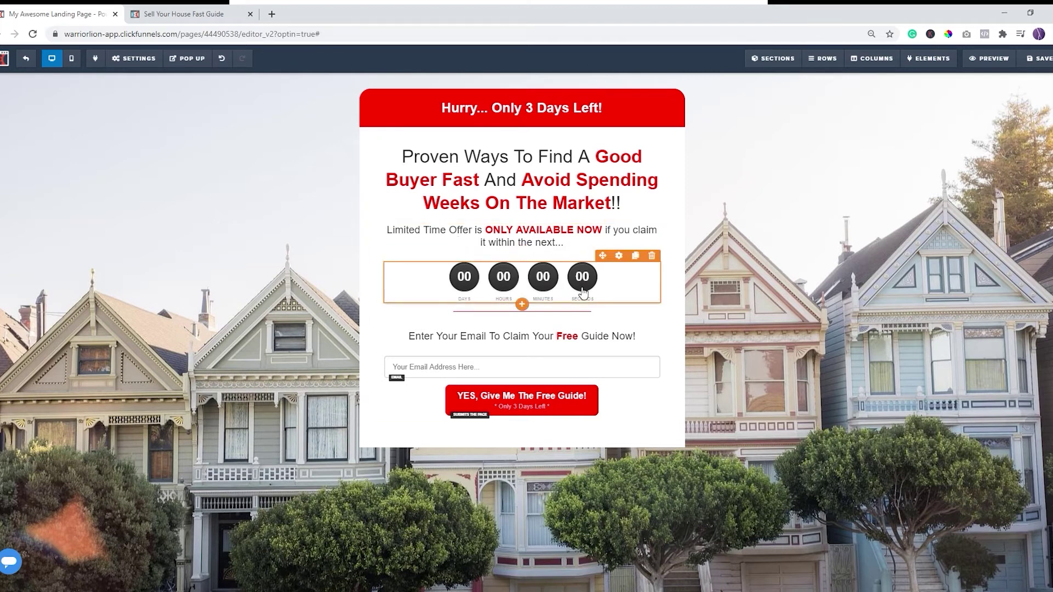
click(1036, 58)
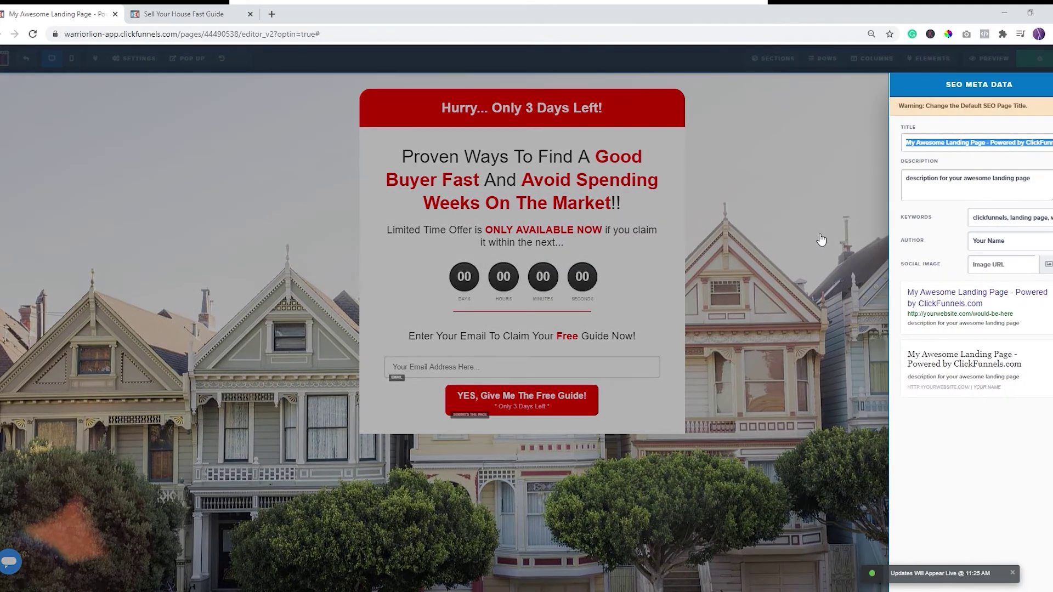
click(804, 175)
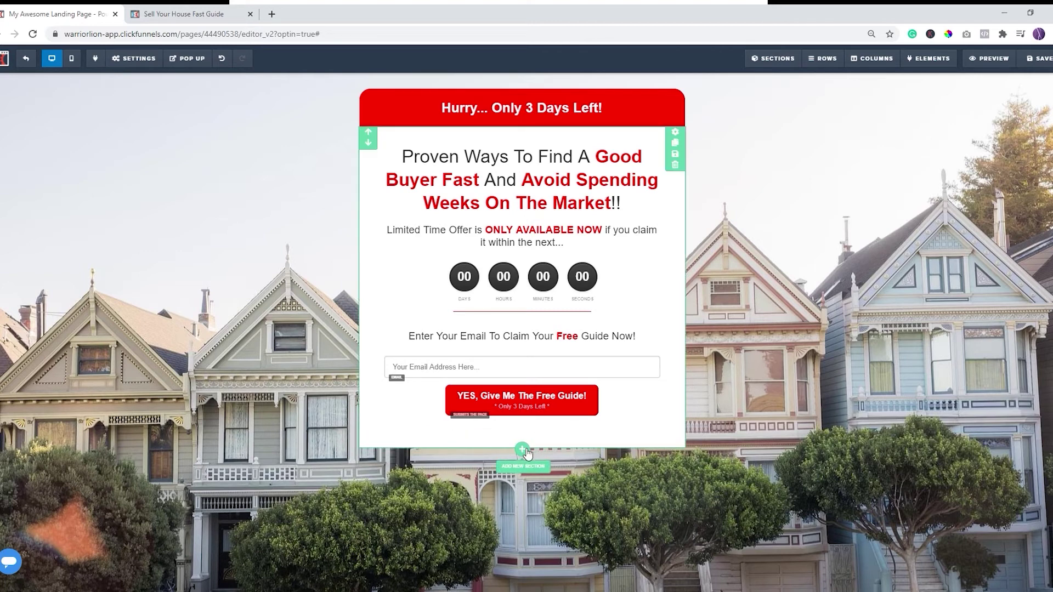
- Add a full-width section with a one-column row below the opt-in form section
click(523, 450)
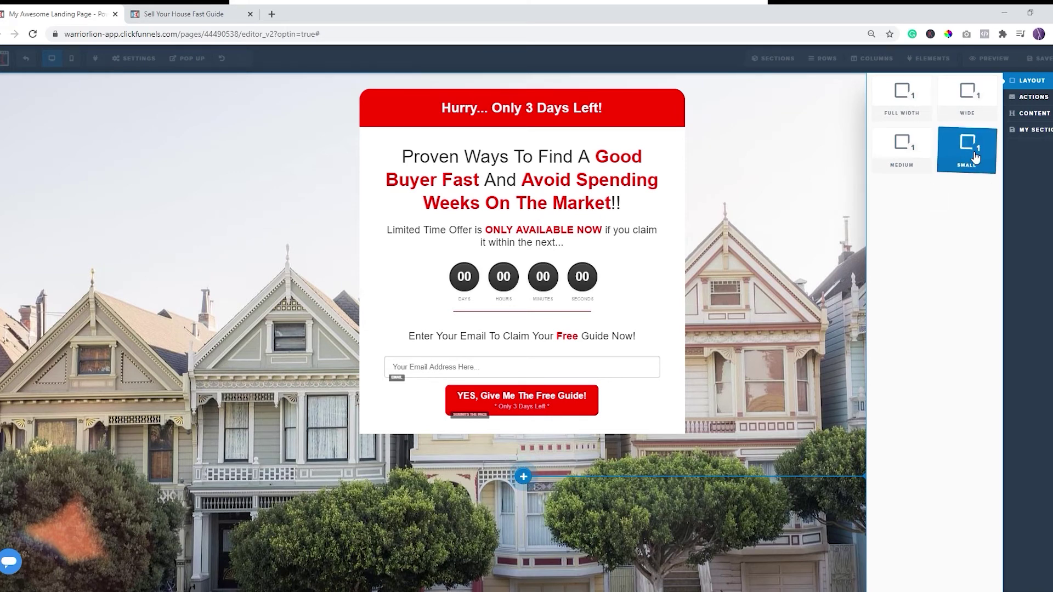
click(897, 92)
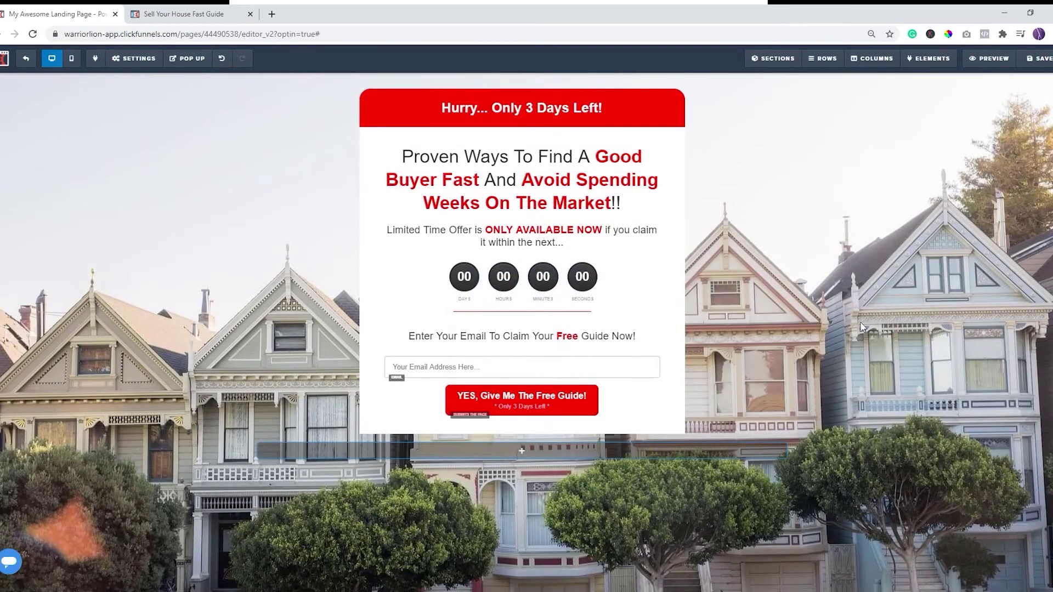
click(522, 464)
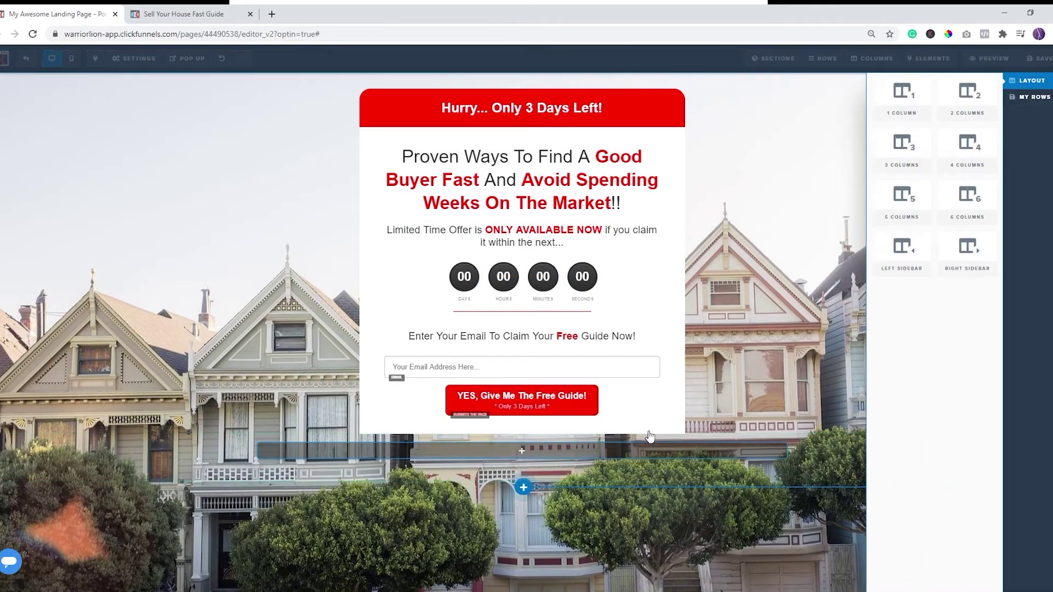
click(906, 109)
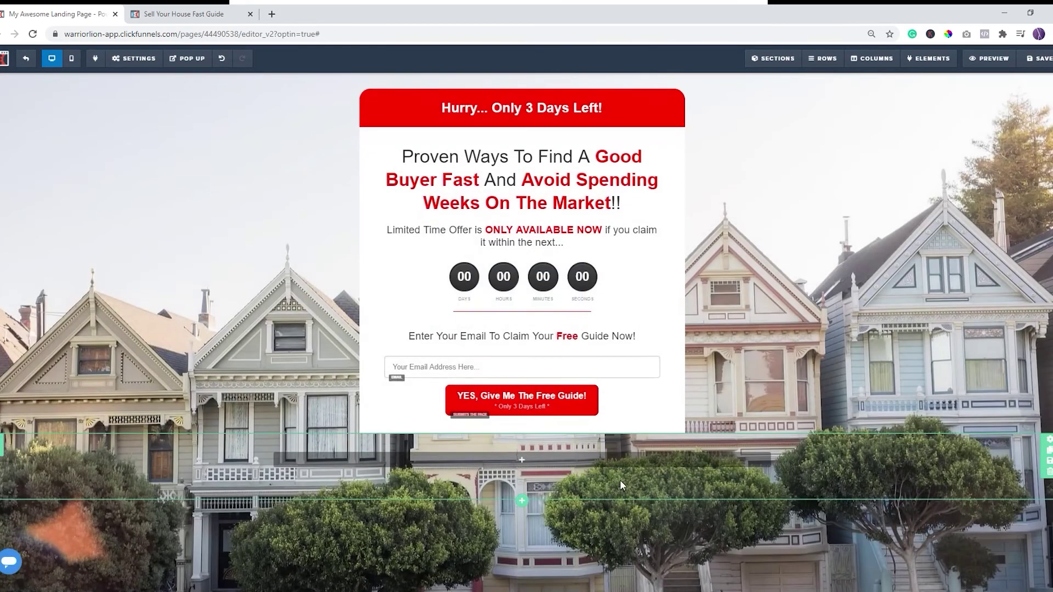
- Insert a paragraph element in the new one-column row and set its text color to white
click(532, 466)
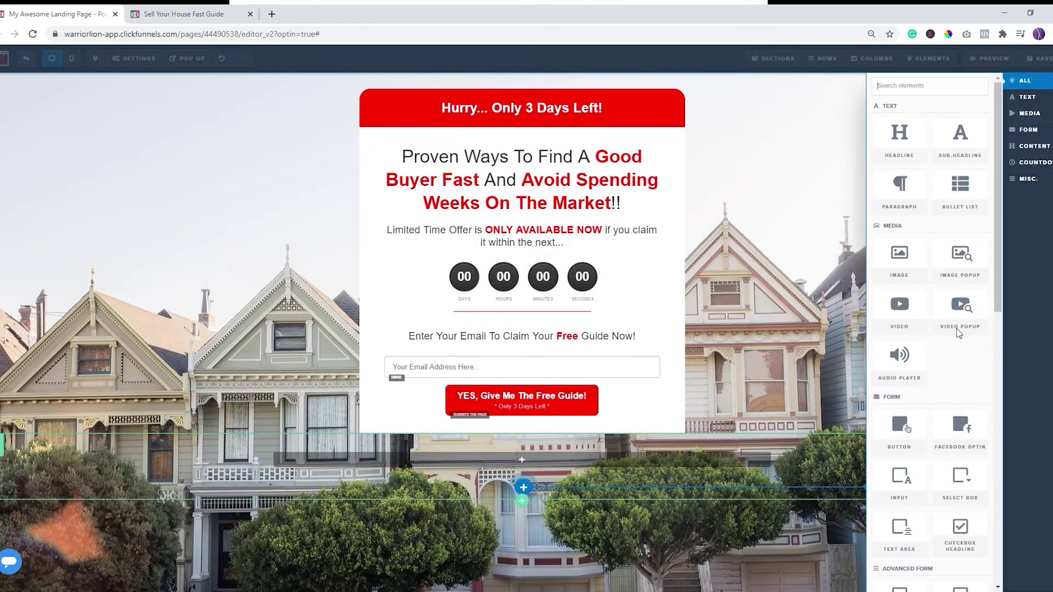
click(923, 196)
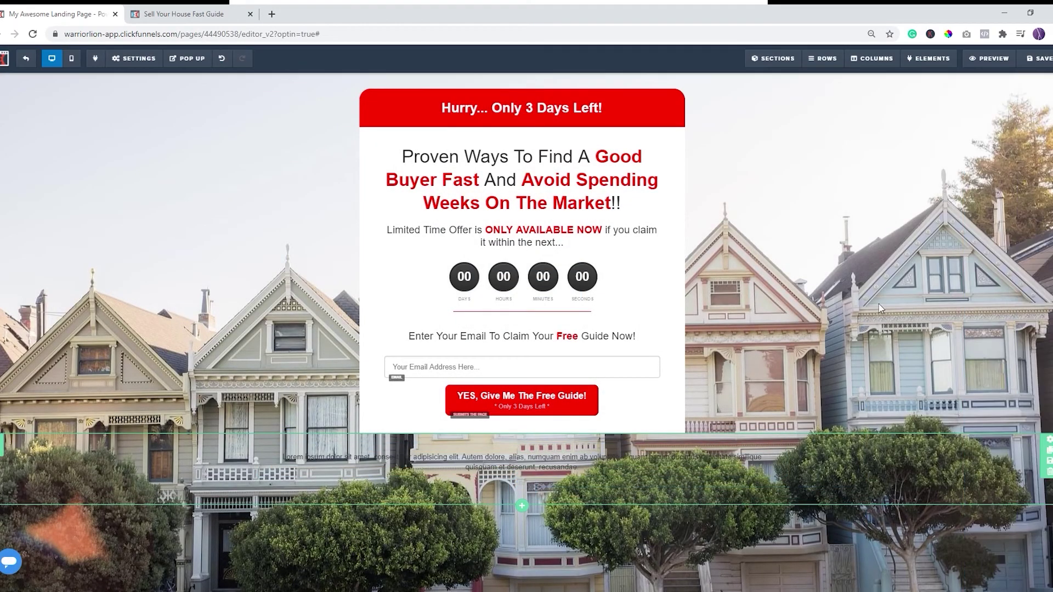
click(616, 466)
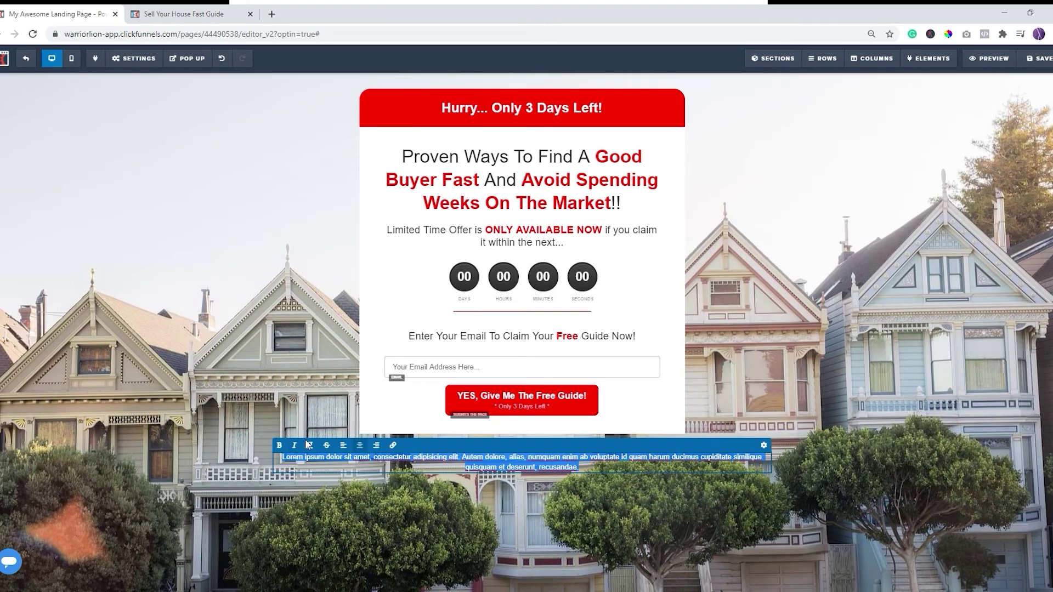
click(764, 445)
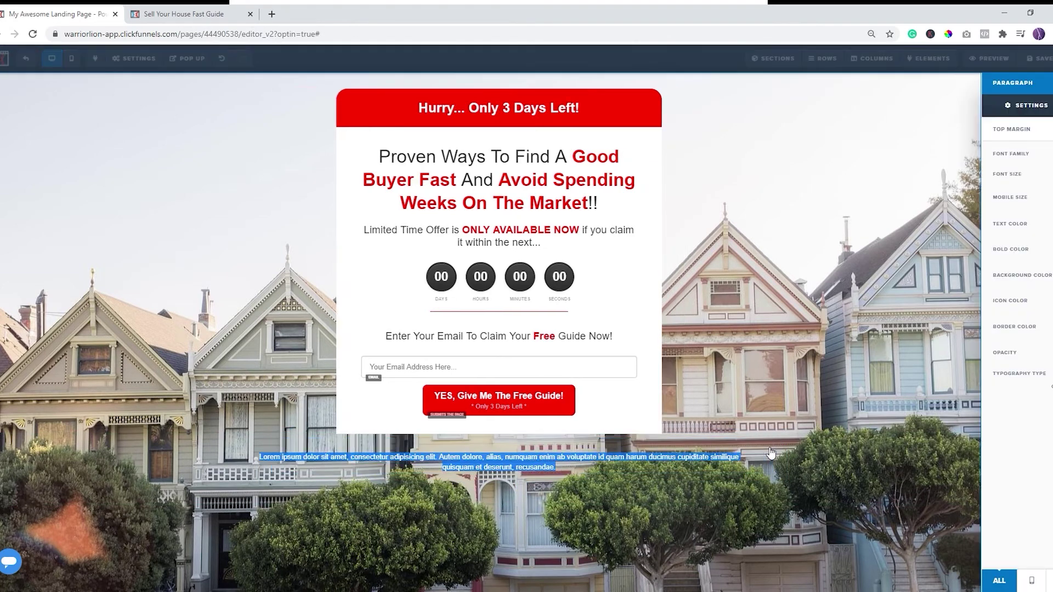
click(1018, 236)
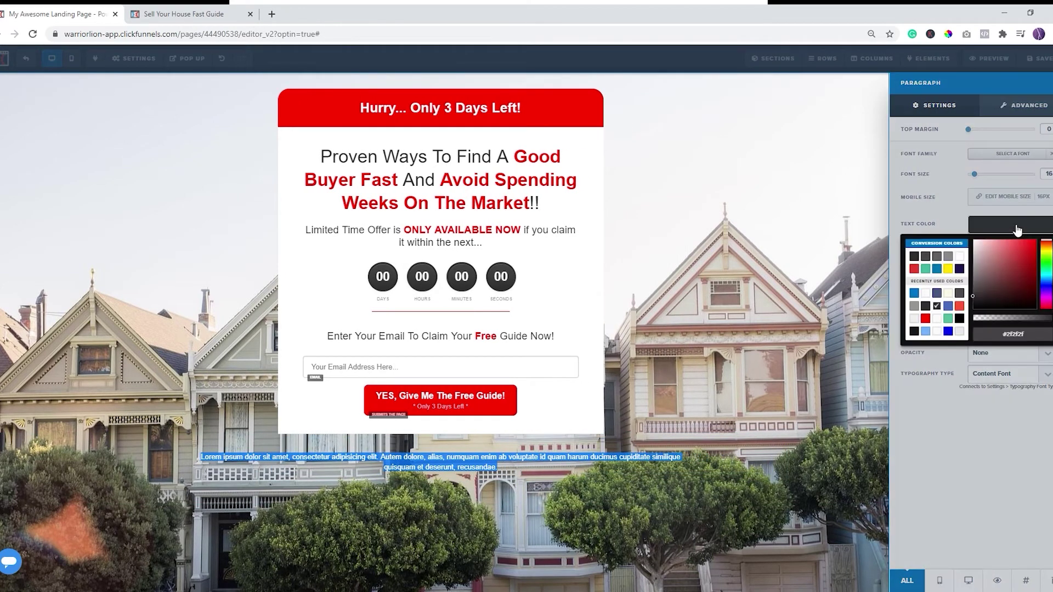
click(961, 257)
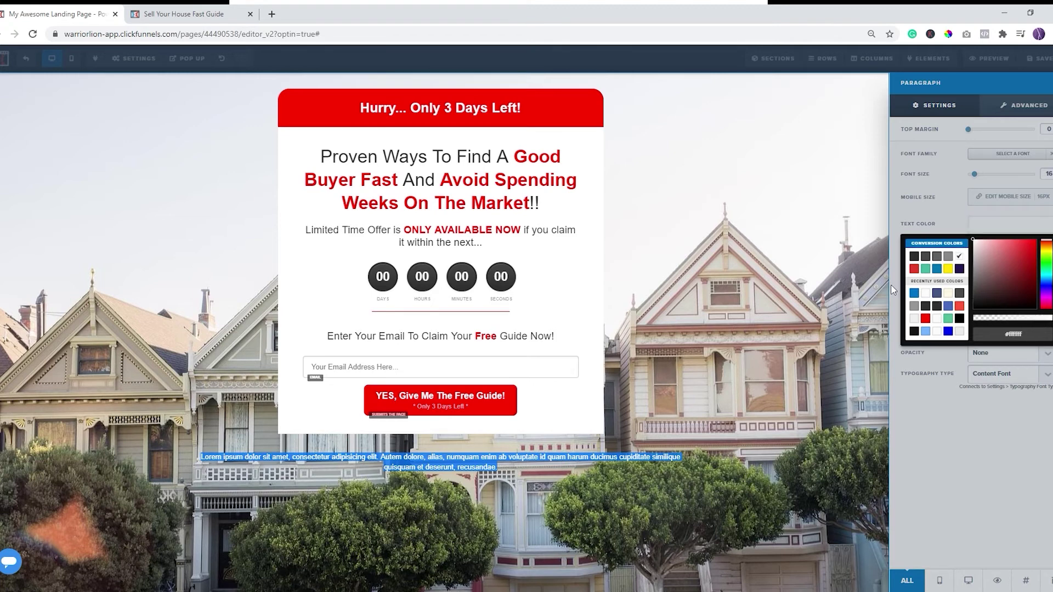
click(774, 318)
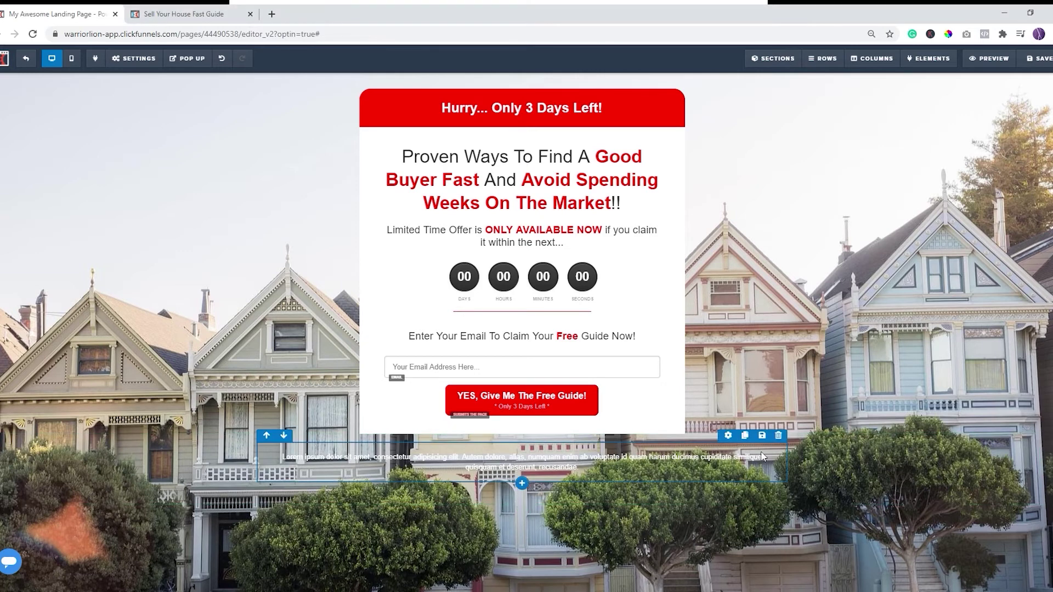
- Replace the placeholder paragraph with "Sell Your House Fast - All Rights Reserved — Terms & Conditions - Privacy Policy"
click(653, 462)
key(ctrl+a)
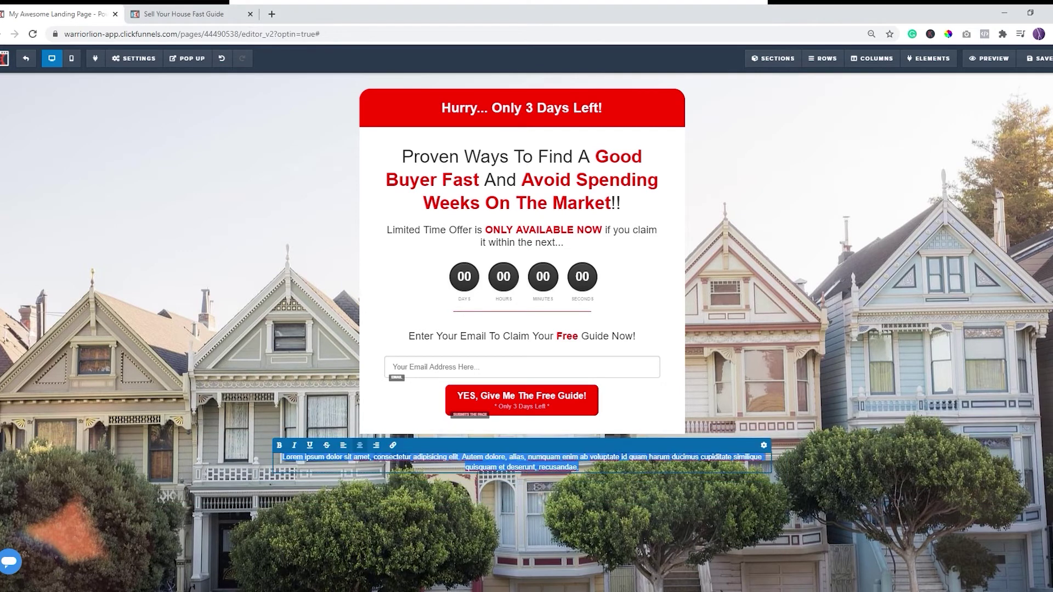
click(653, 463)
key(ctrl+a)
text(Sell Your House Fast - All Rights Reserved — Terms & Conditions - Privacy Policy)
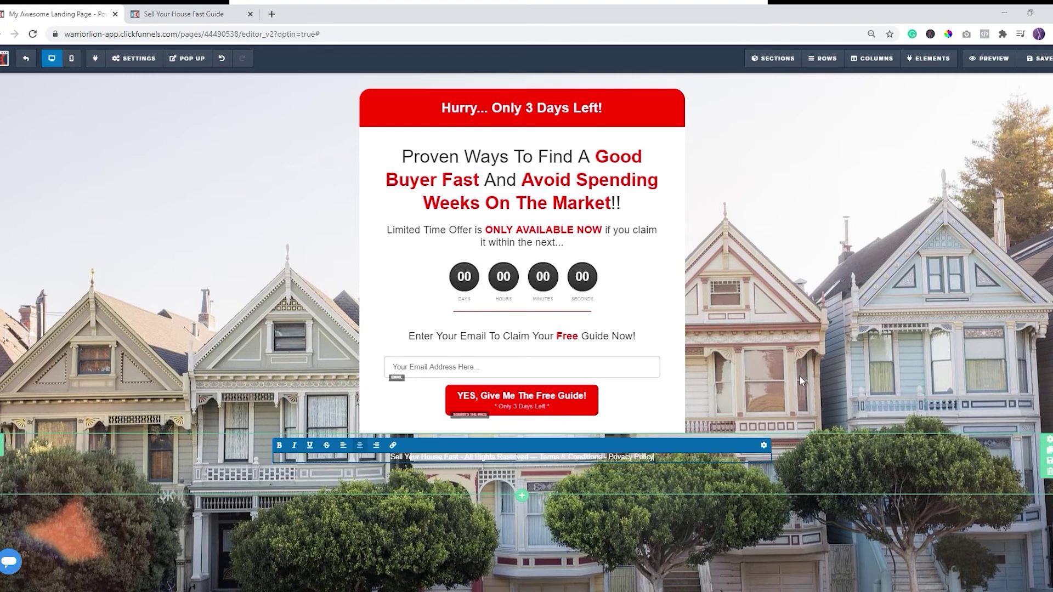
click(883, 308)
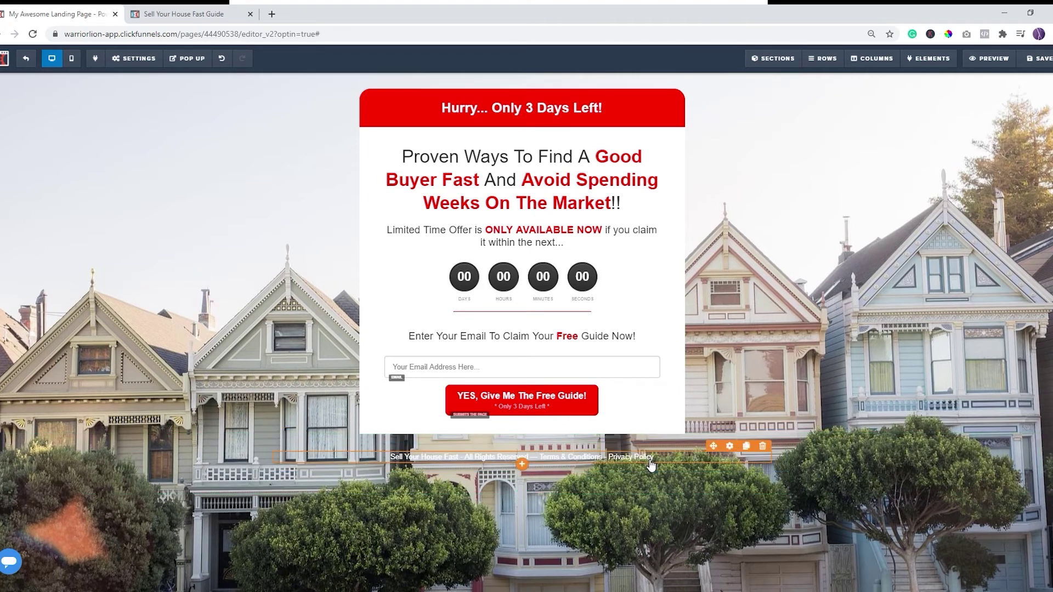
- Set the footer paragraph's top margin to 100
click(733, 451)
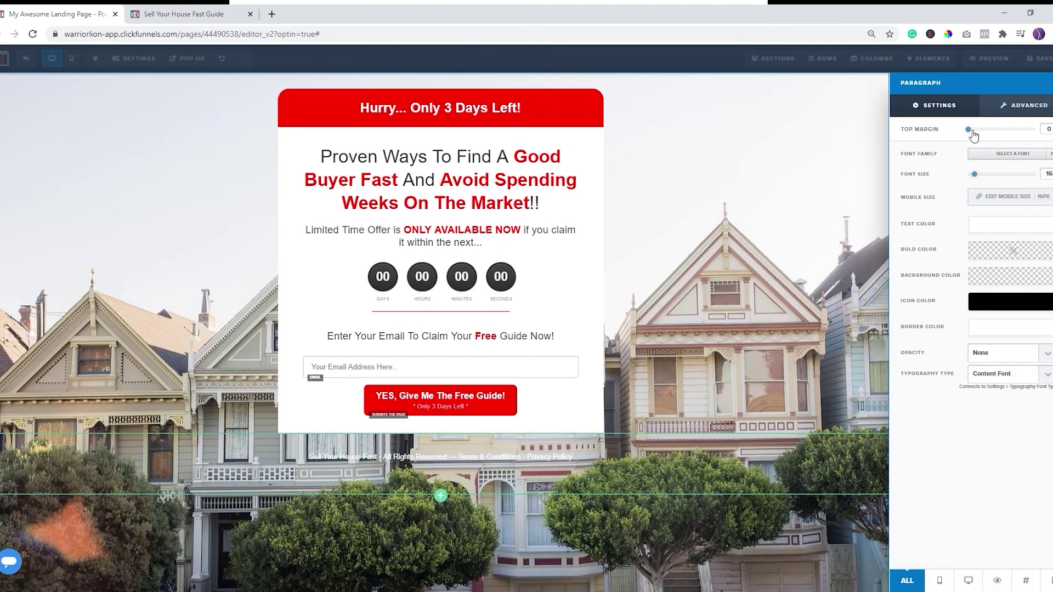
drag(984, 135, 1041, 141)
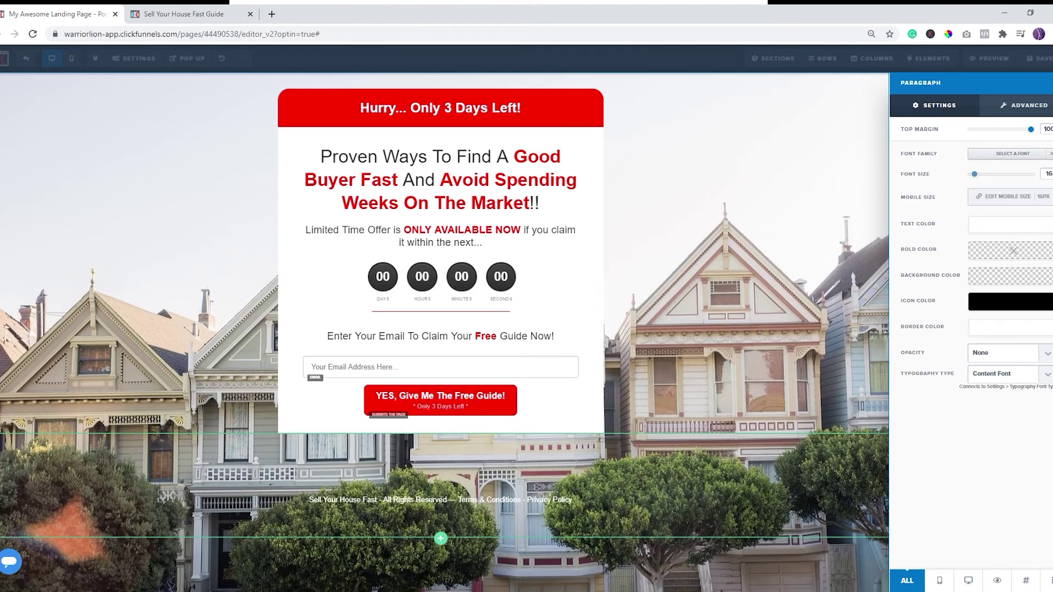
click(729, 314)
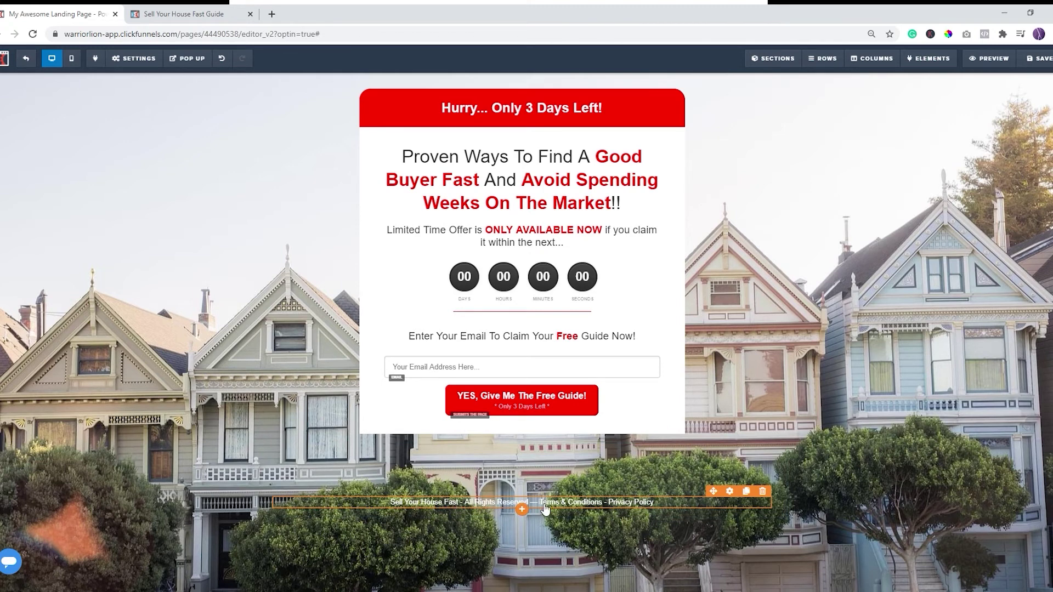
- Turn "Terms & Conditions" in the footer into a link and color it fully opaque white (#ffffff)
click(629, 506)
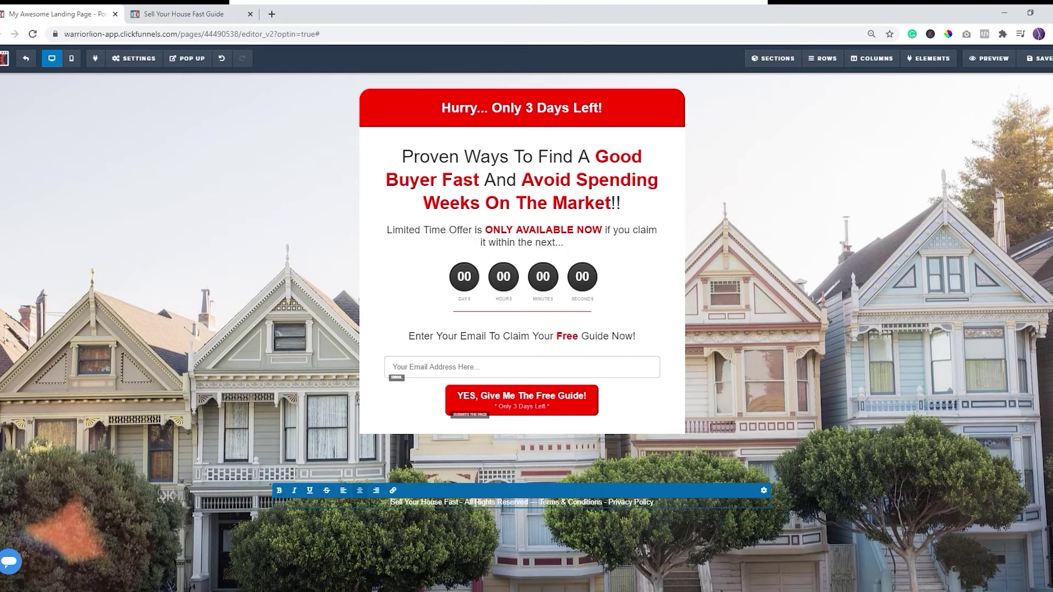
drag(539, 503, 602, 504)
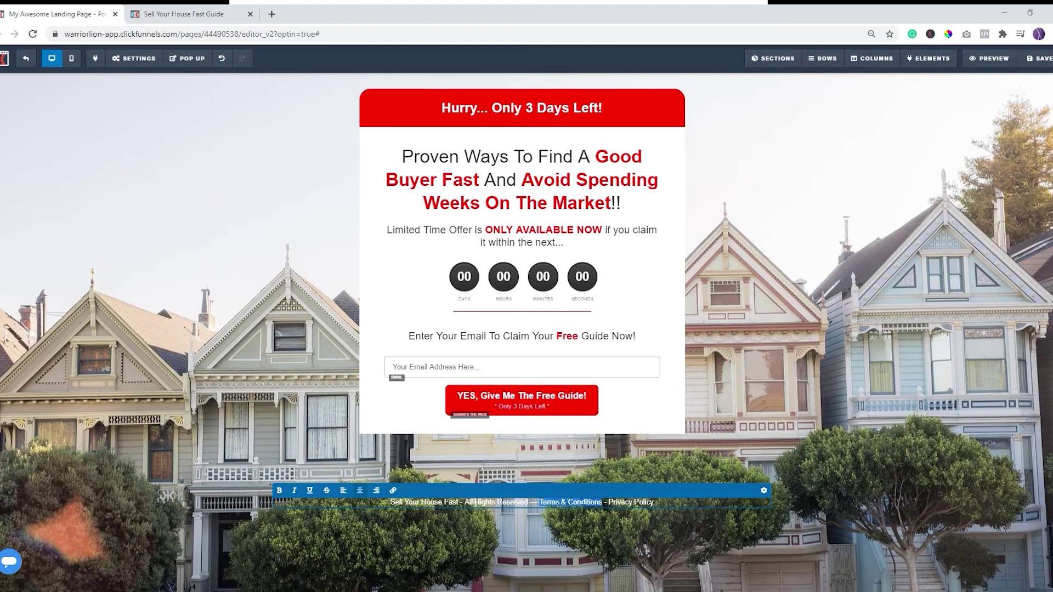
click(395, 491)
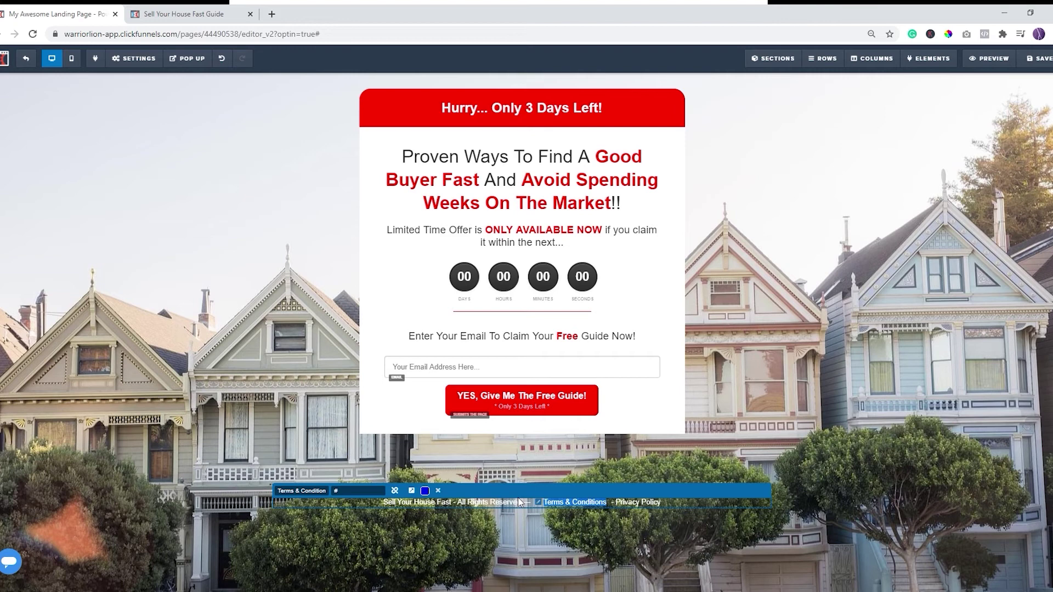
click(429, 493)
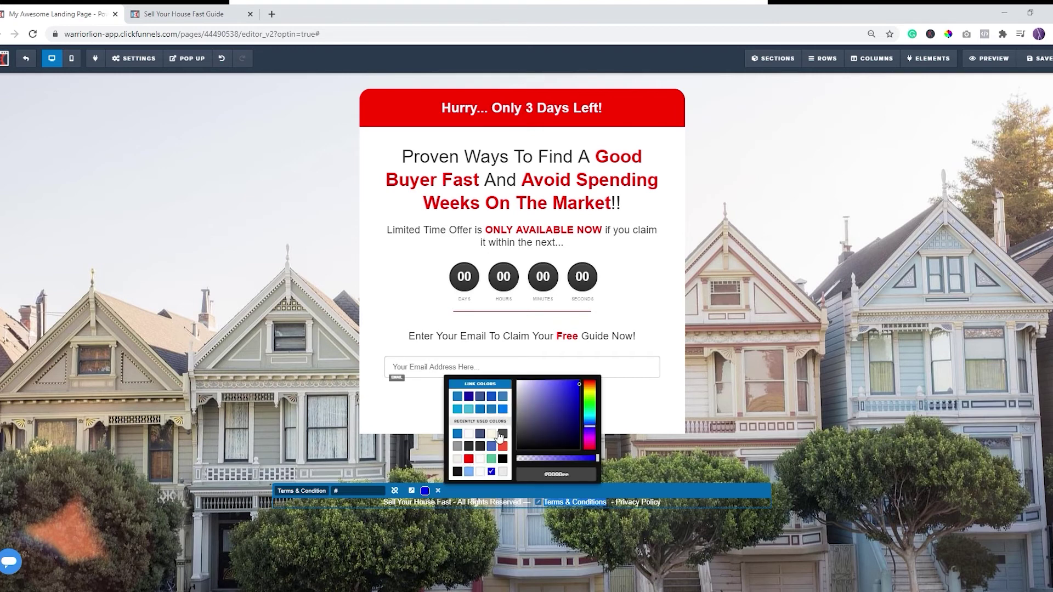
click(485, 473)
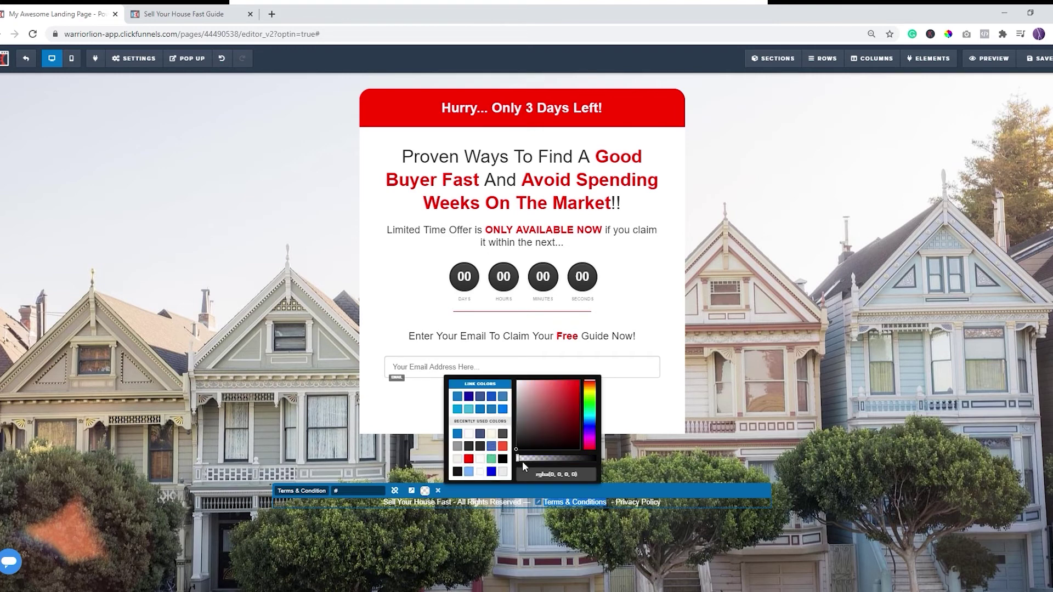
click(485, 460)
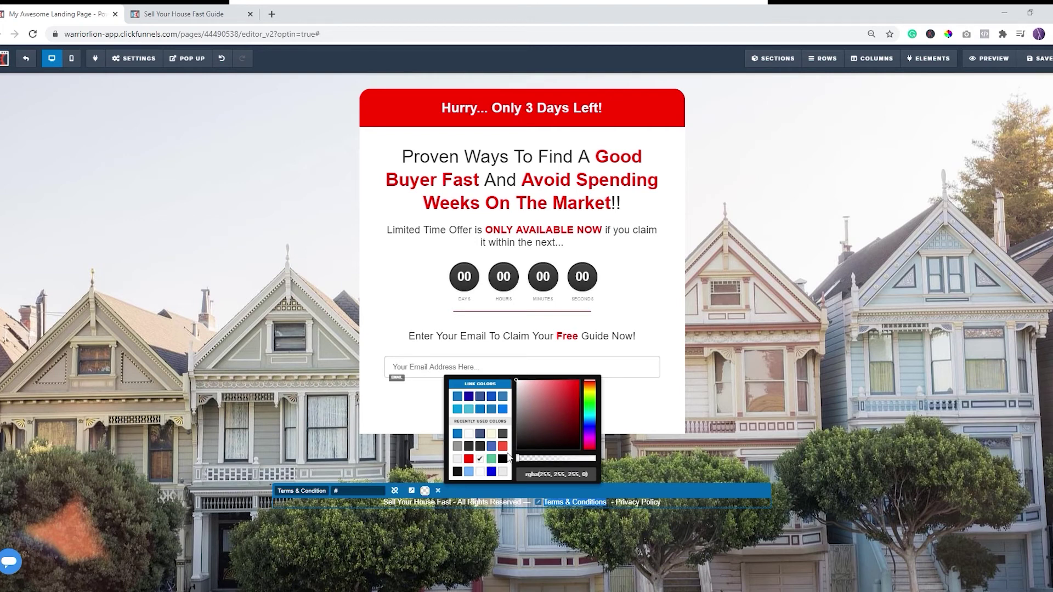
drag(546, 458, 616, 458)
click(725, 496)
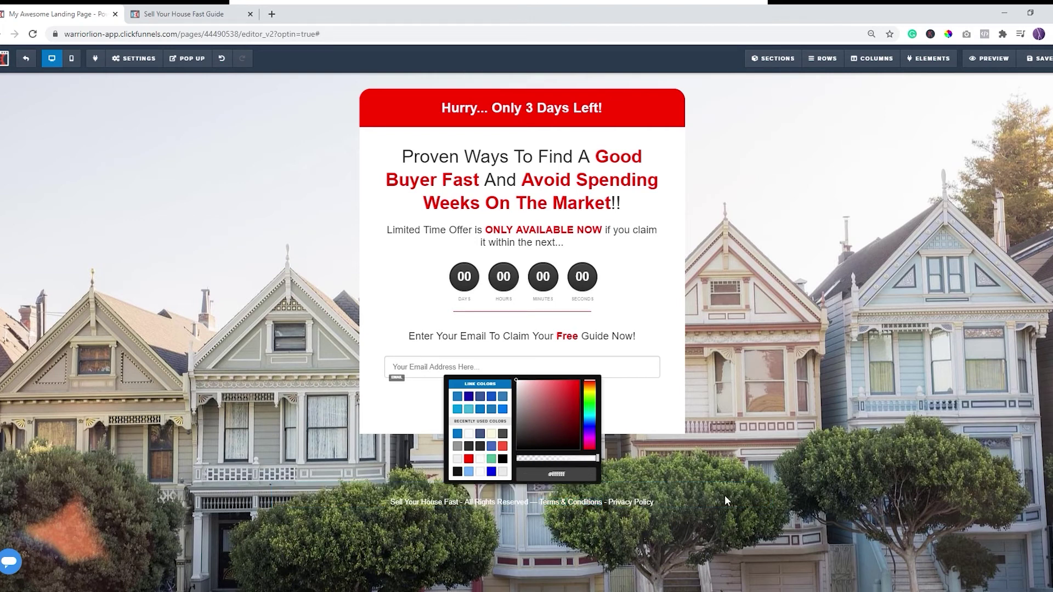
- Turn "Privacy Policy" in the footer into a link and change its link color
click(626, 505)
click(616, 503)
drag(616, 503, 660, 504)
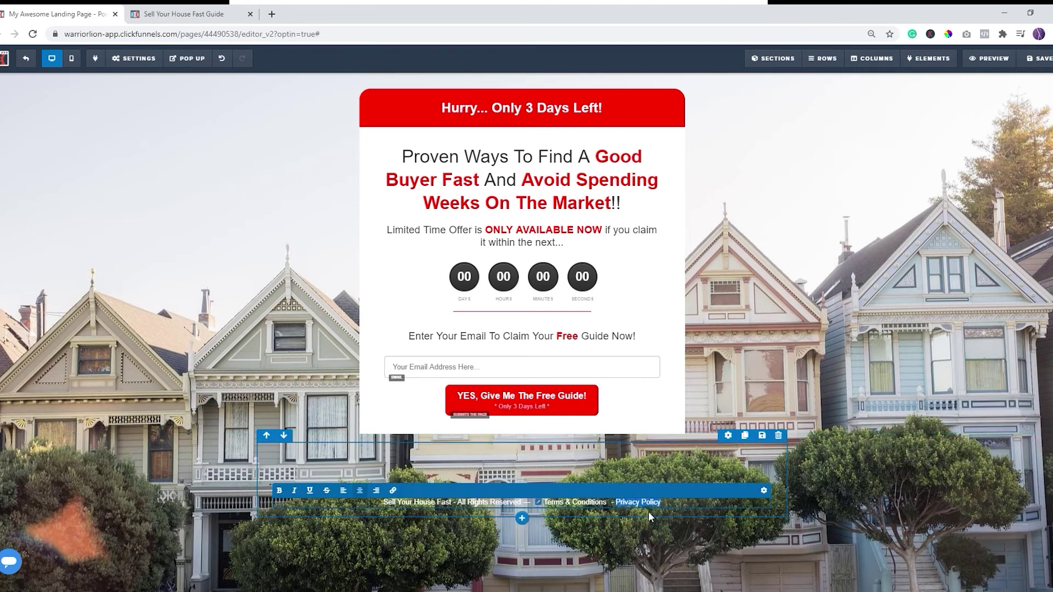
click(394, 491)
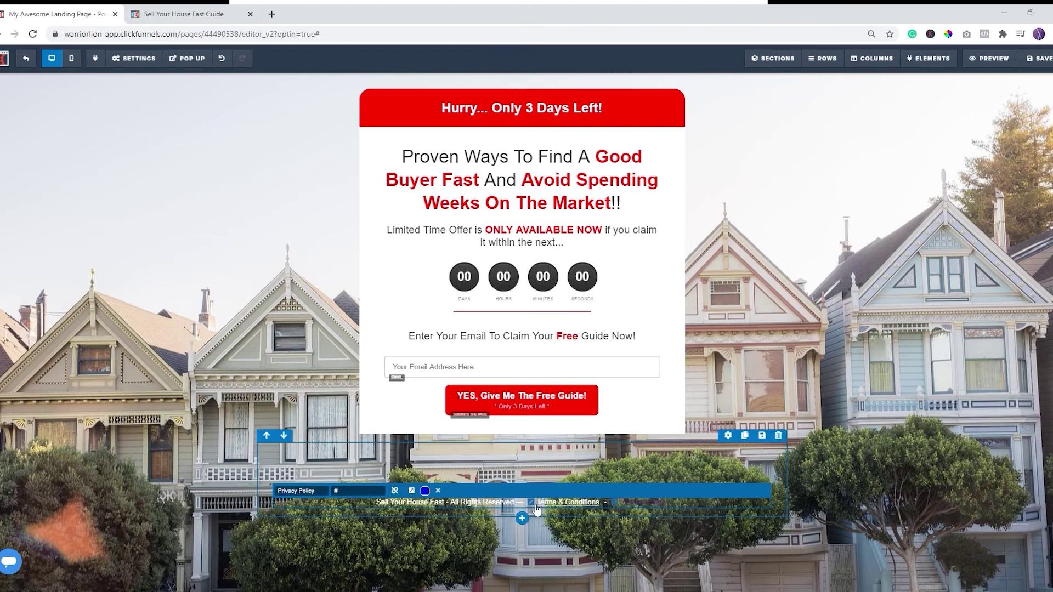
click(425, 491)
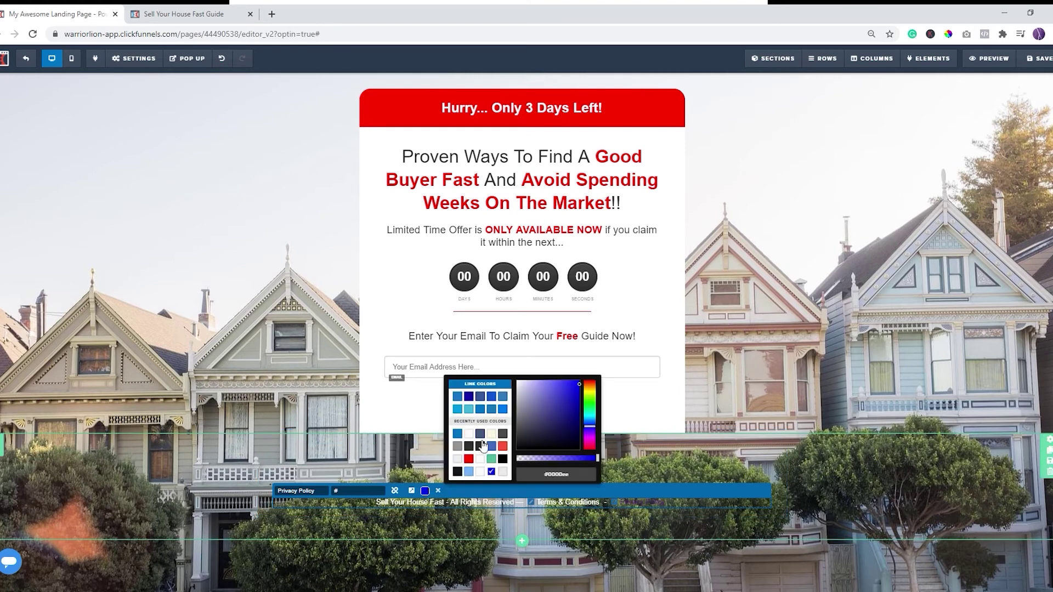
click(470, 436)
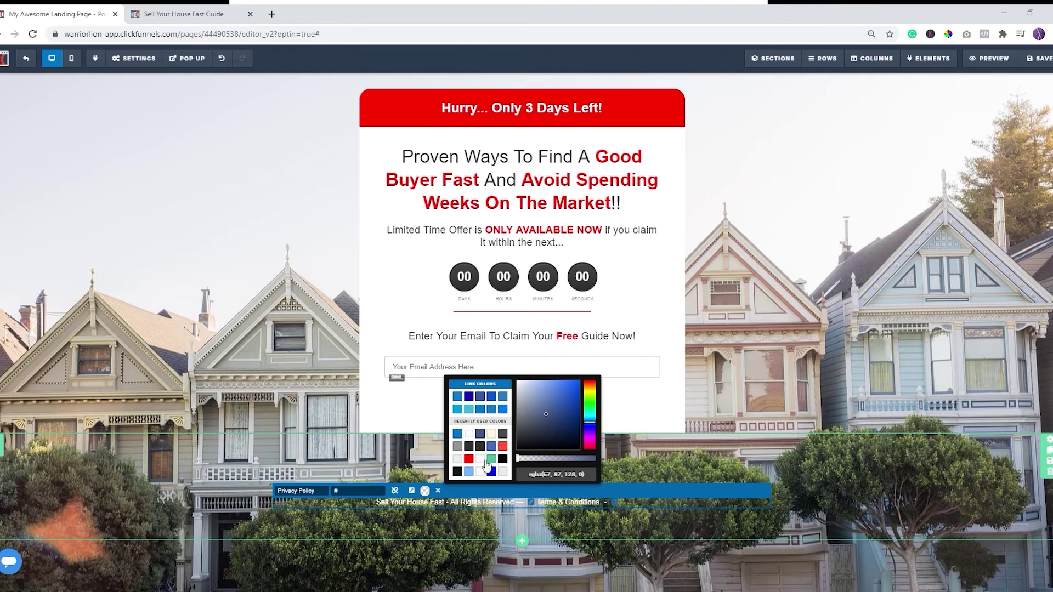
click(603, 467)
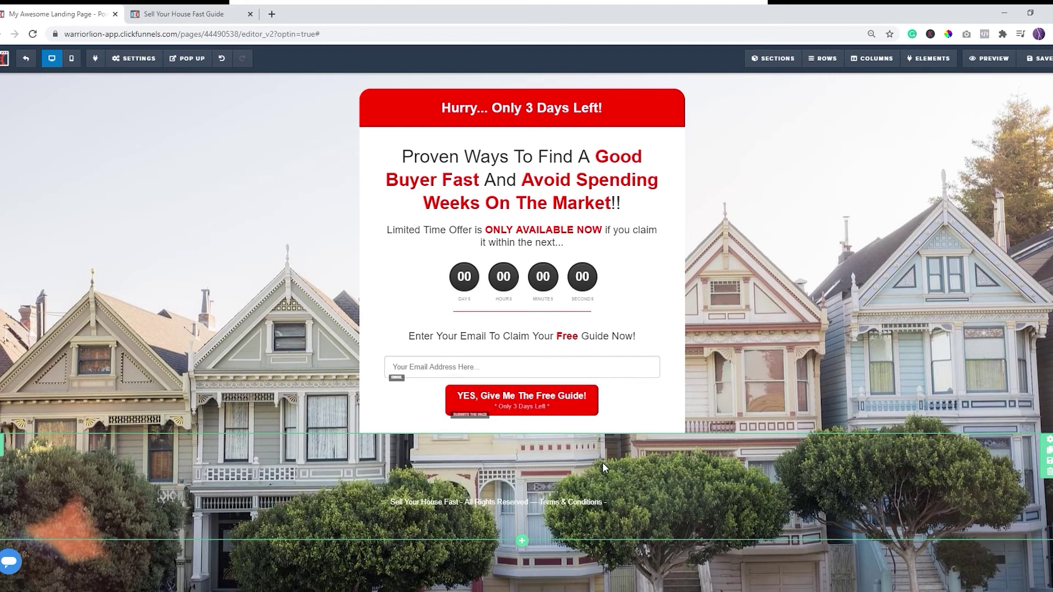
- Recolor the footer's "Privacy Policy" link to the recently used off-white and close its link settings
click(625, 502)
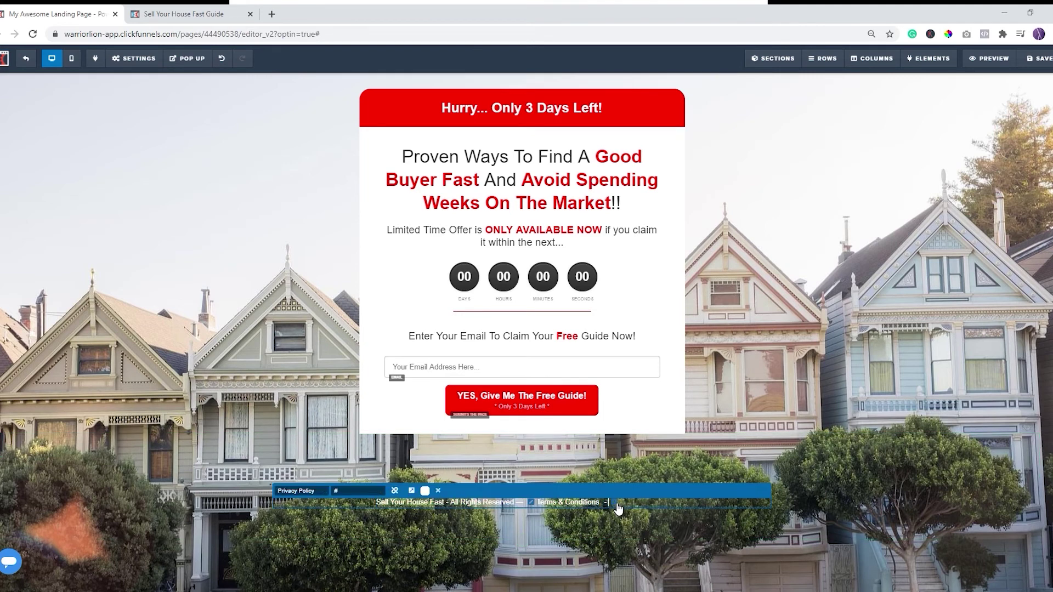
click(426, 491)
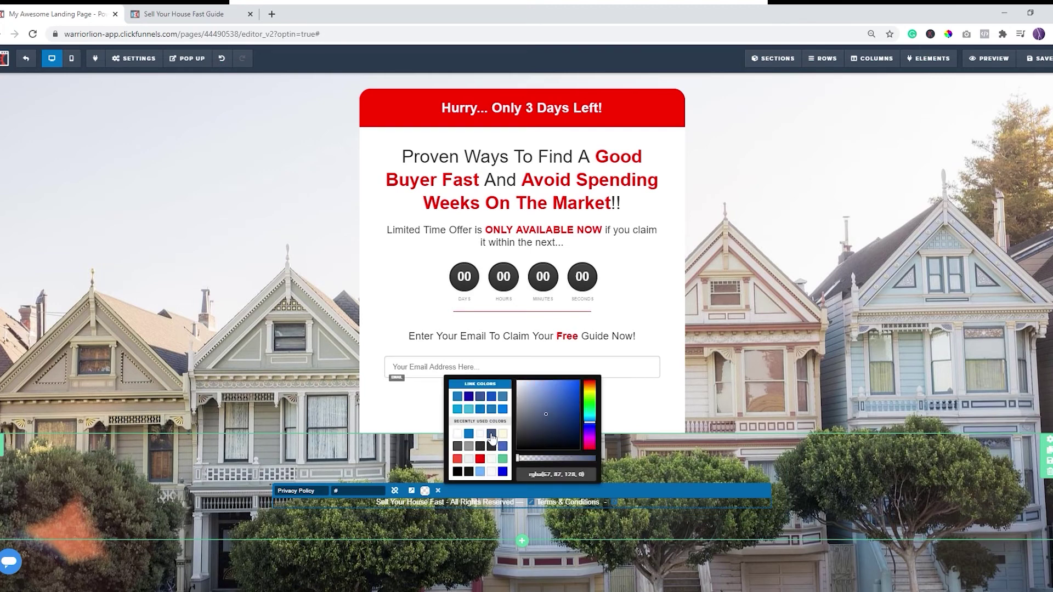
click(469, 459)
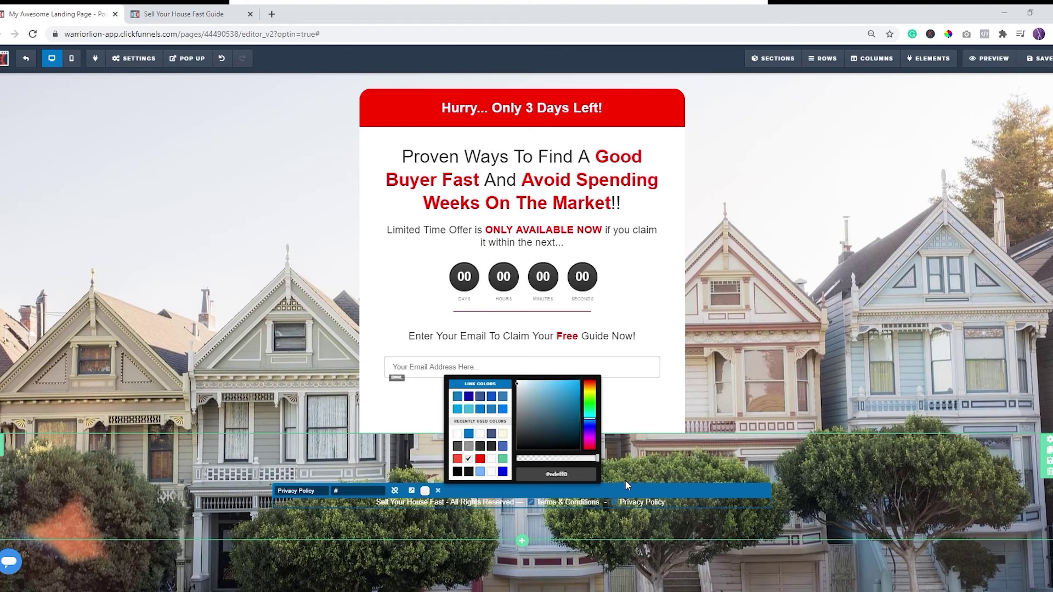
click(700, 451)
click(821, 492)
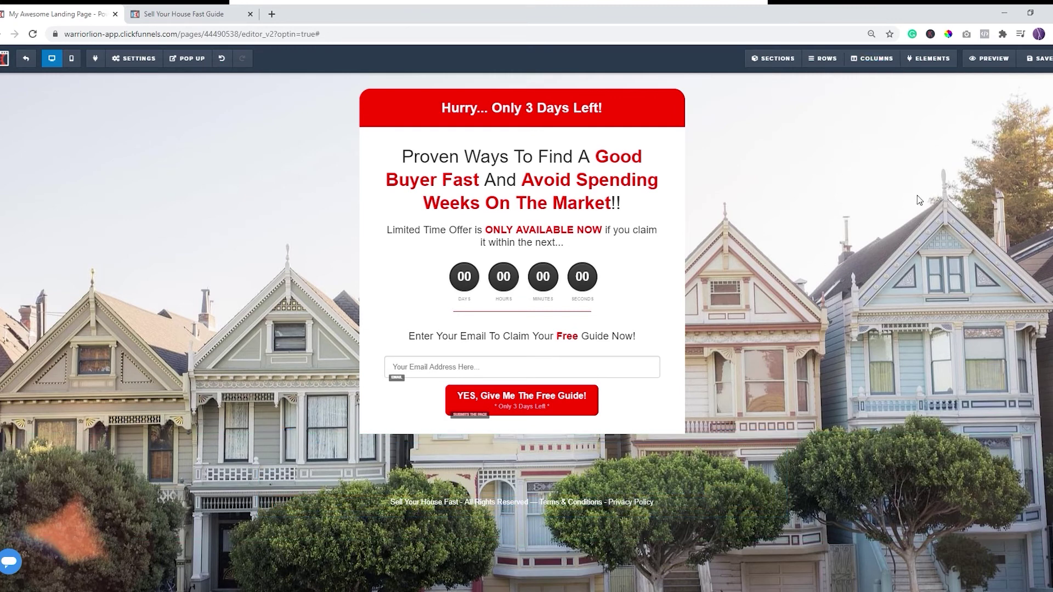
- Check the link settings of "Terms & Conditions" in the footer
click(693, 505)
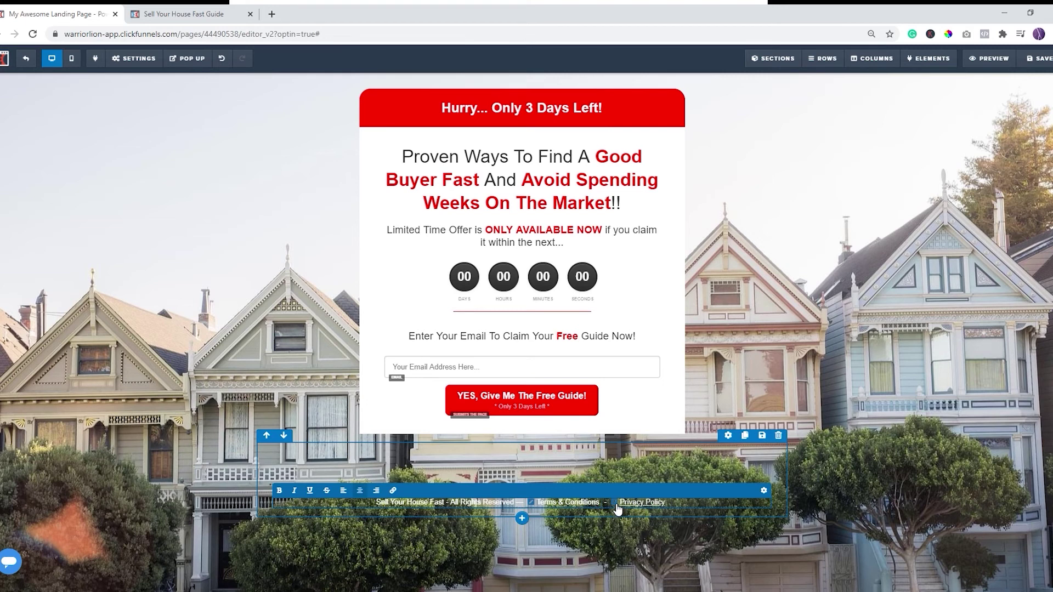
click(538, 503)
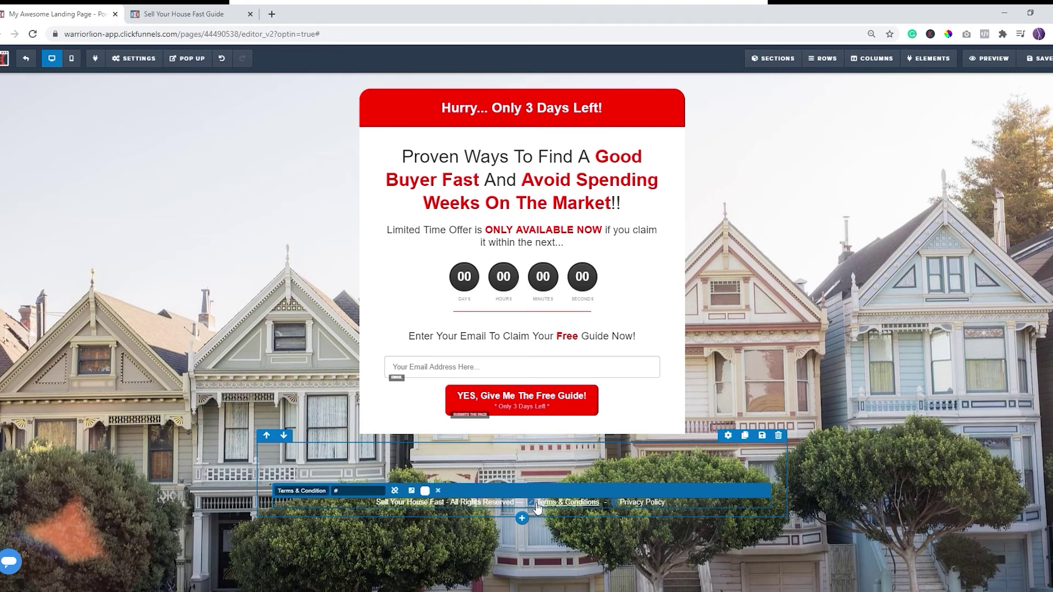
click(885, 320)
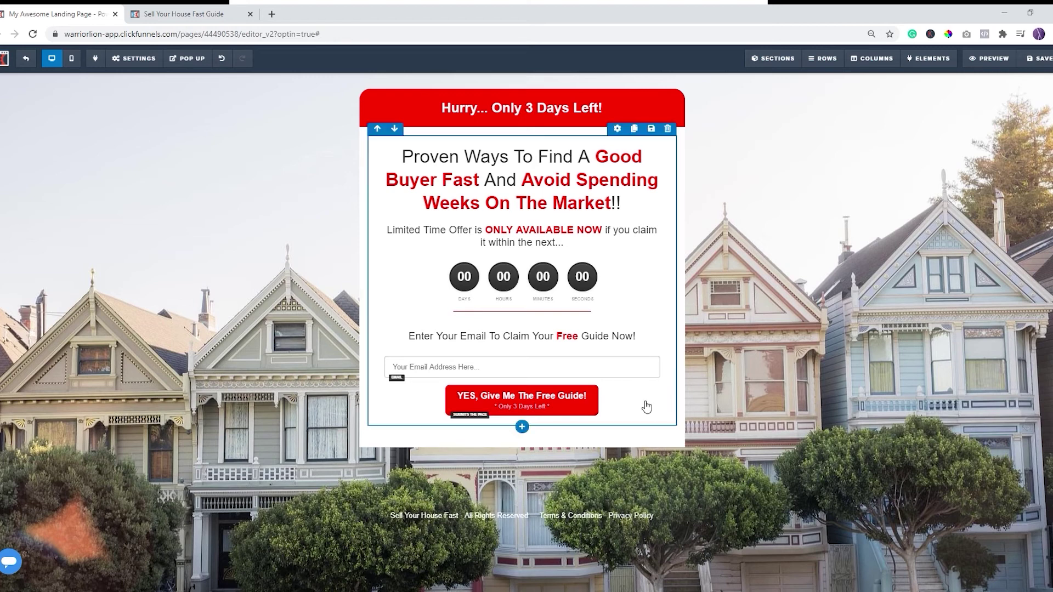
- Set the page's SEO title to "Sell Your House Fast Guide"
click(139, 63)
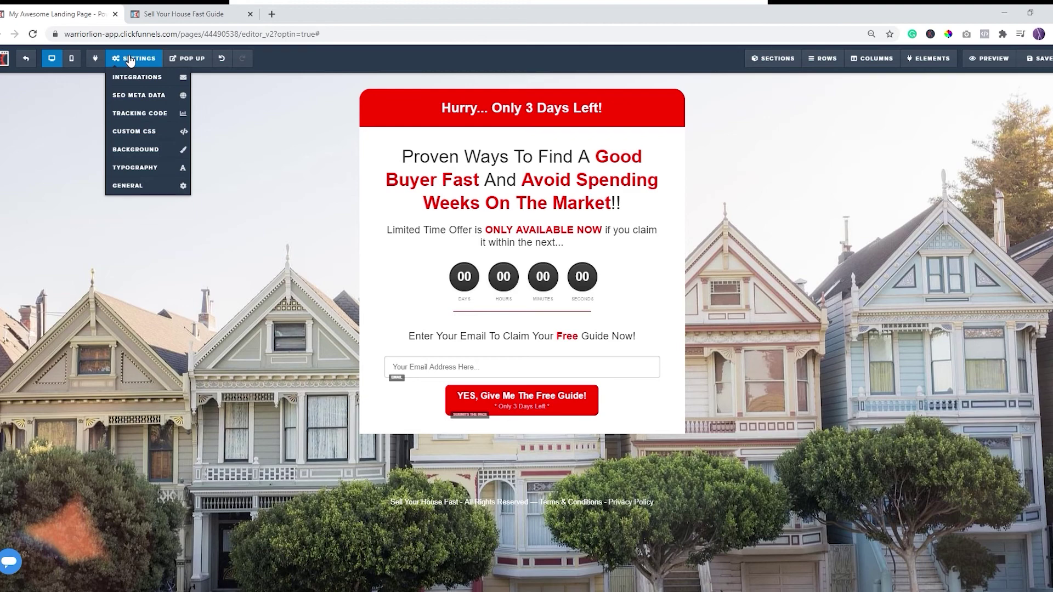
click(134, 97)
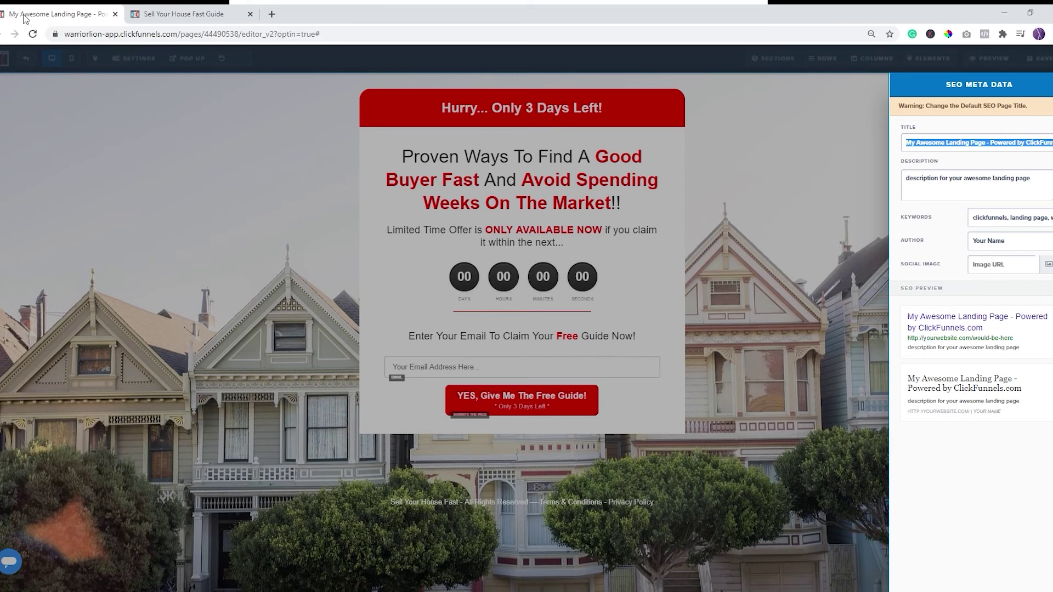
triple_click(975, 148)
text(Se)
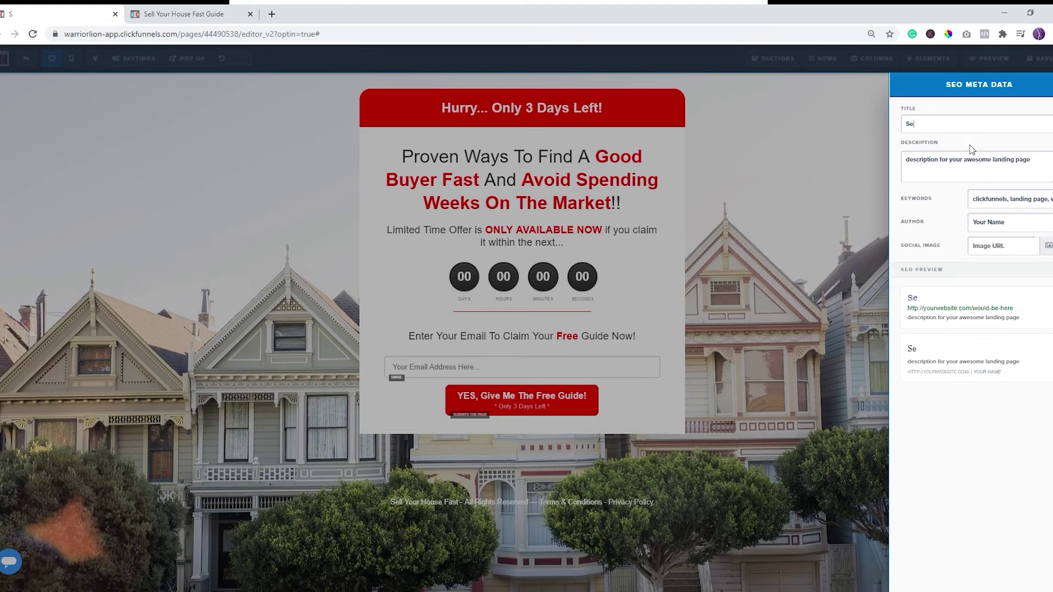
text(ll Yo)
text(ur)
text(Hous)
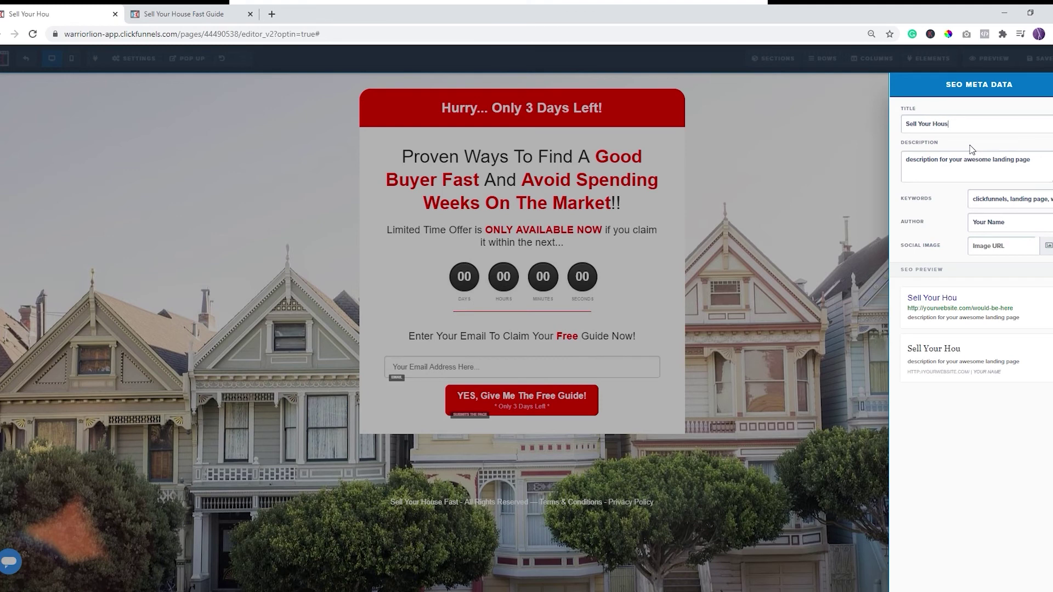
text(e Fast Gui)
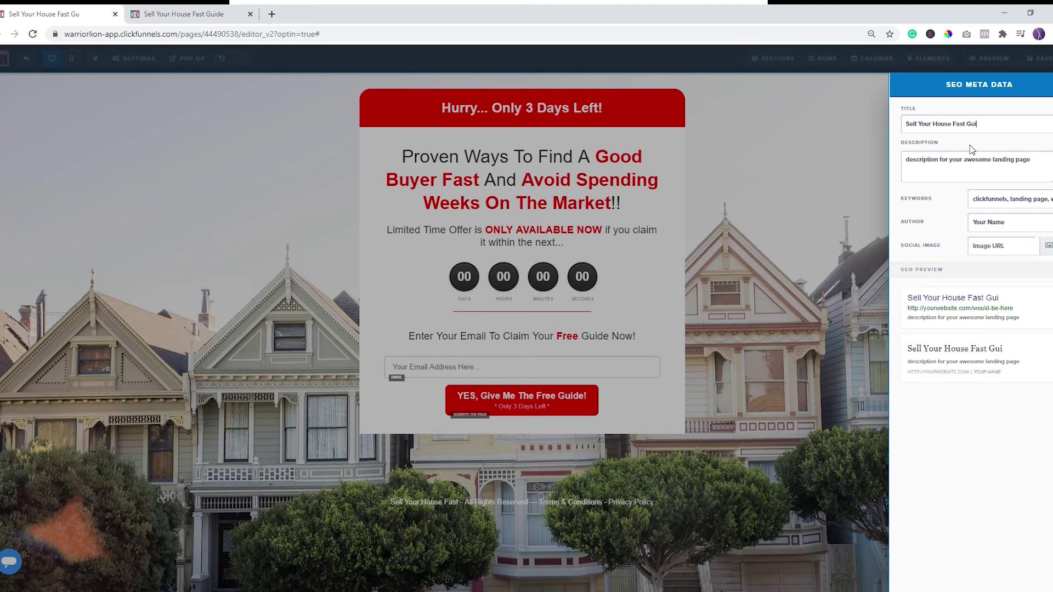
text(de)
- Replace the default SEO keywords with "selling your house guide"
click(1022, 176)
drag(905, 162, 1035, 167)
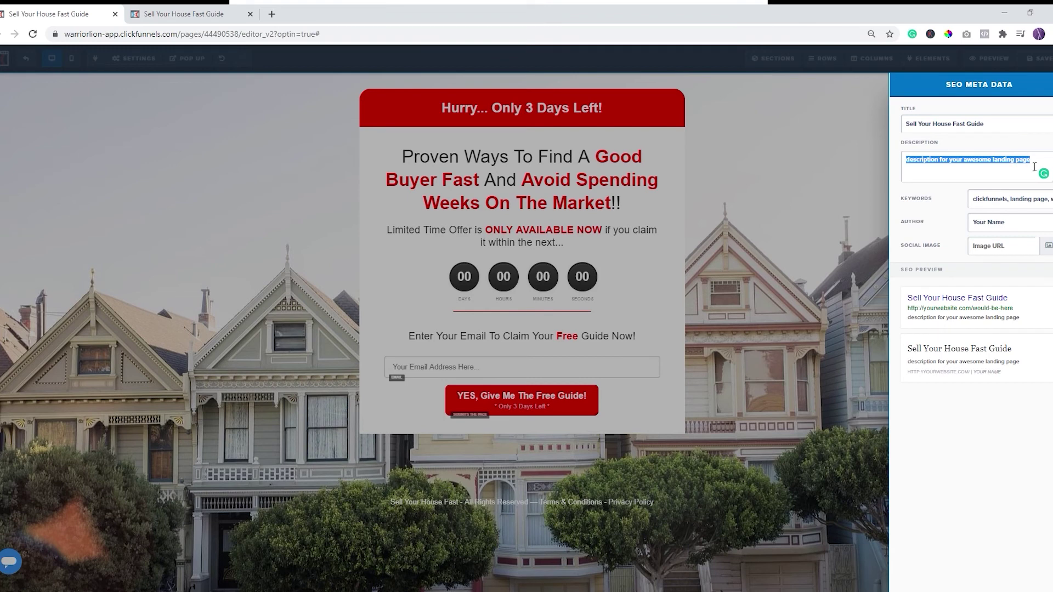
triple_click(1010, 206)
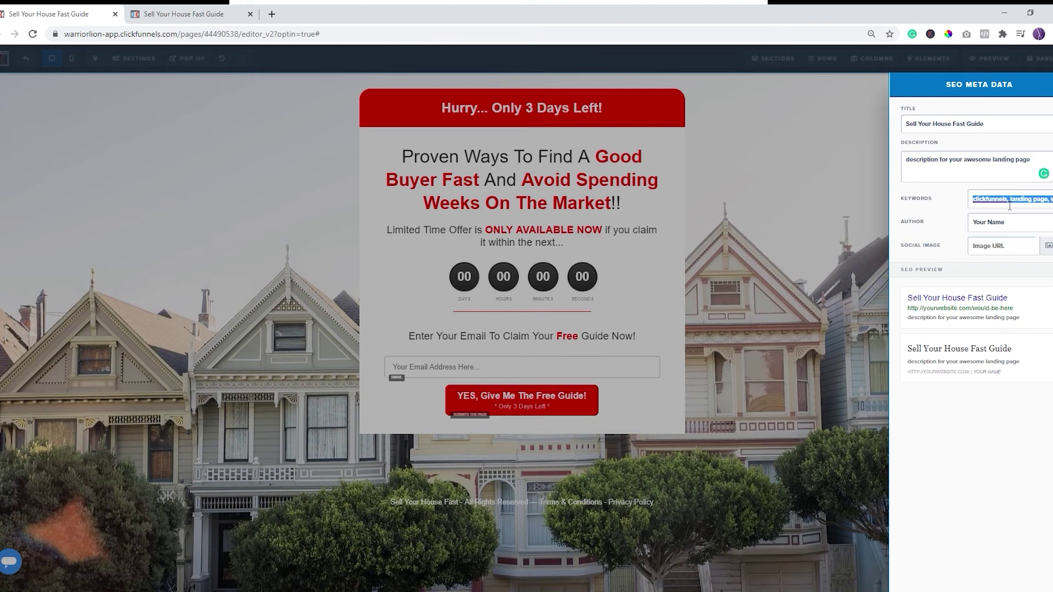
text(selling your house guide)
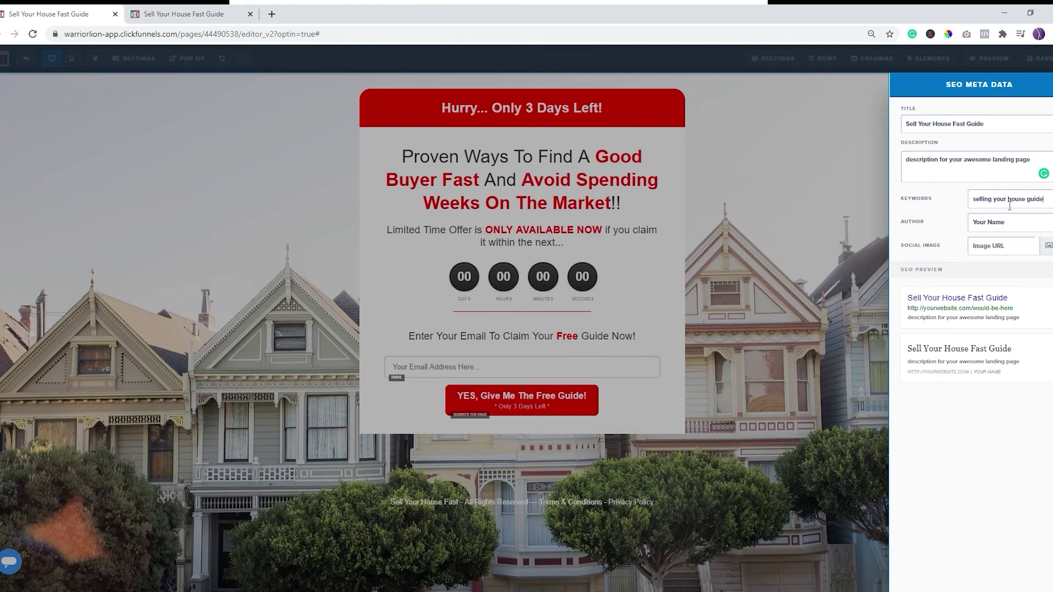
- Use the row-of-houses photo from the image library as the SEO social image and save the page
click(1005, 227)
click(1048, 246)
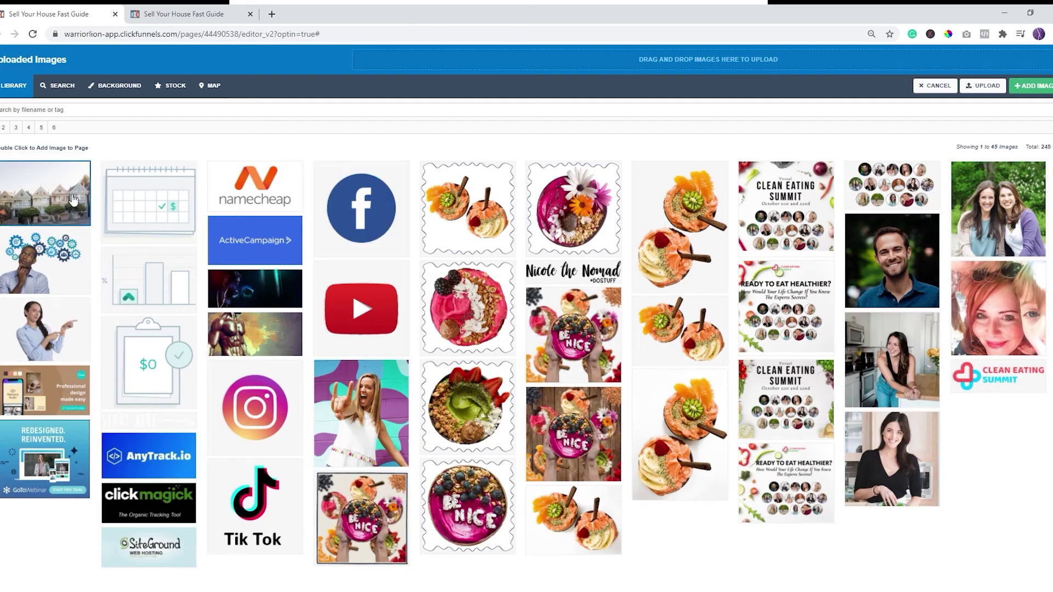
click(54, 206)
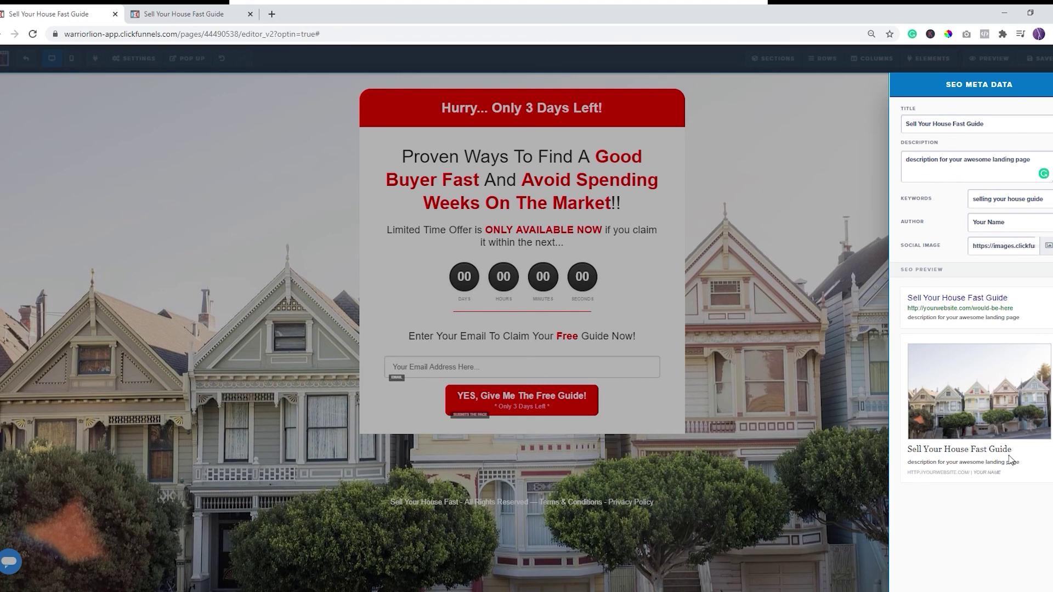
click(856, 221)
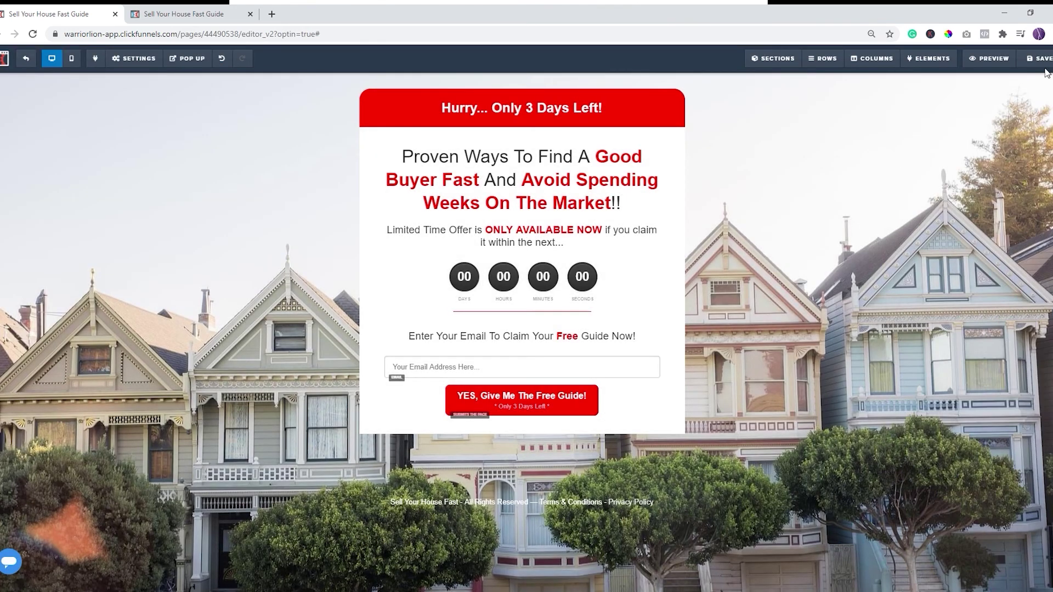
click(1050, 65)
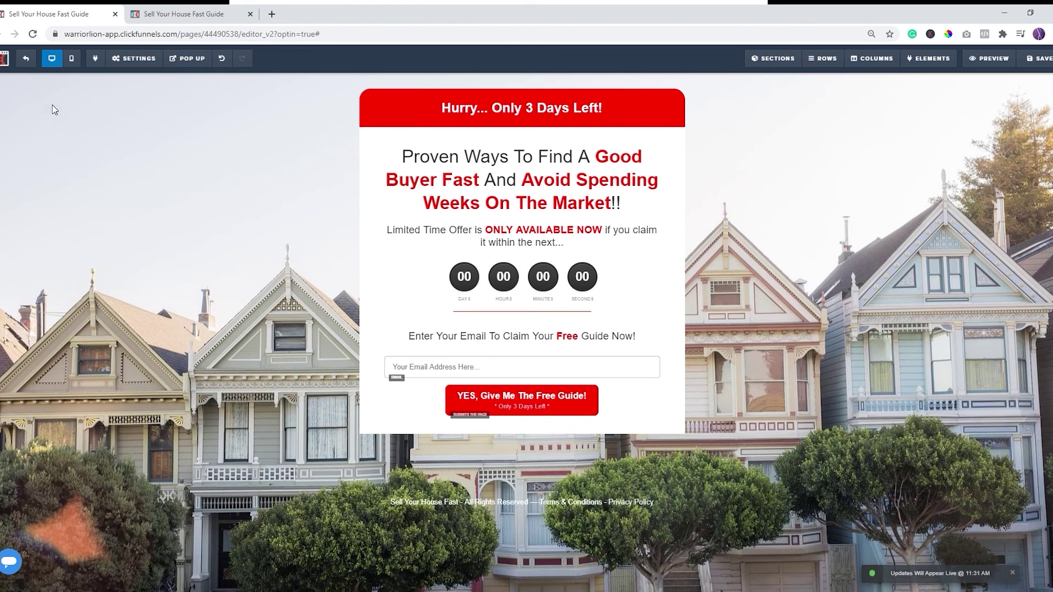
- Check the page's email auto-responder integration settings and save the page
click(146, 59)
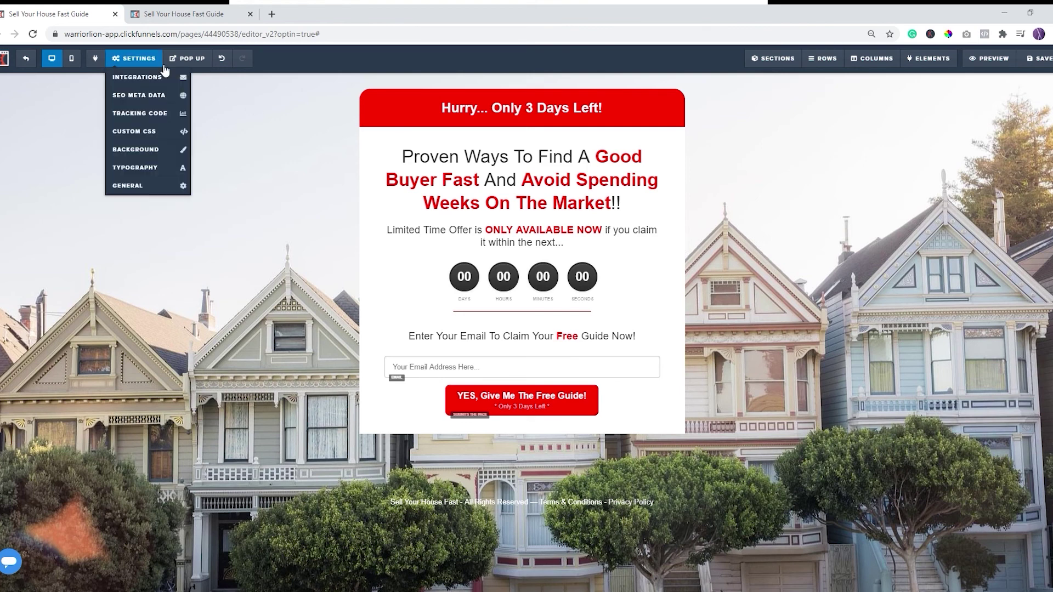
click(141, 77)
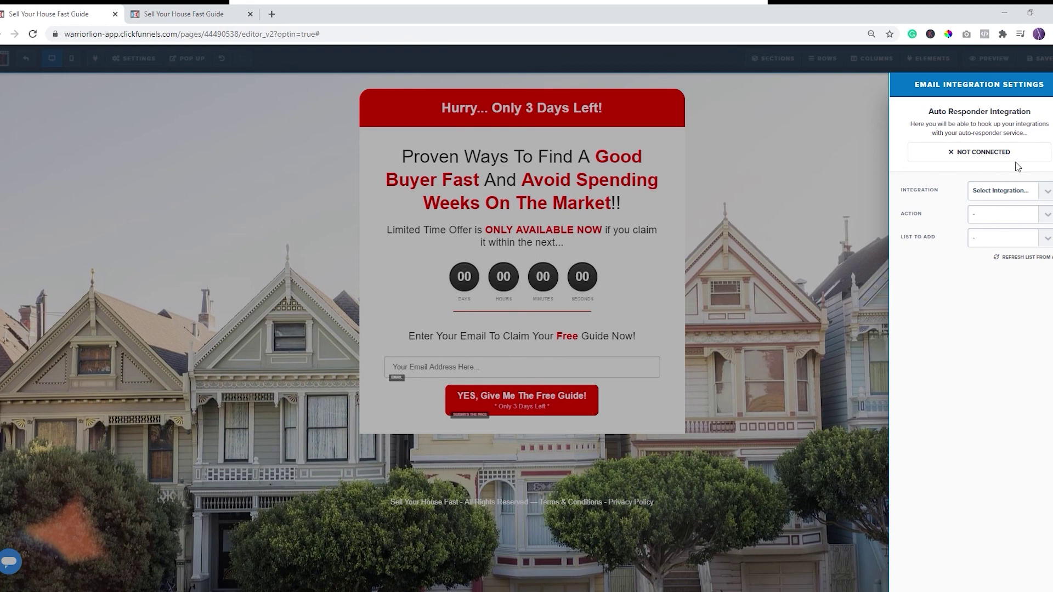
click(826, 199)
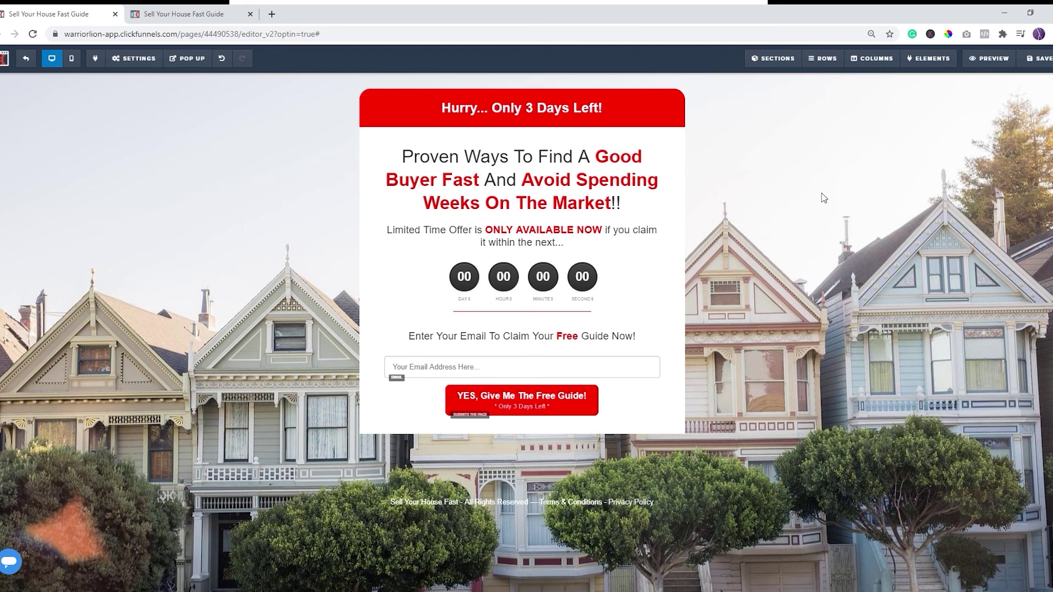
click(1040, 58)
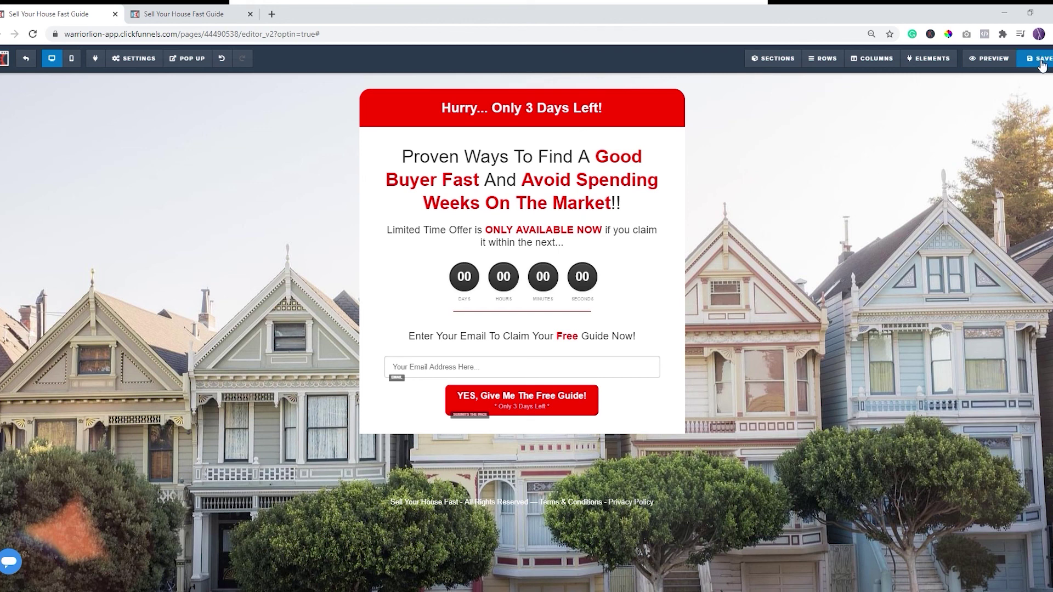